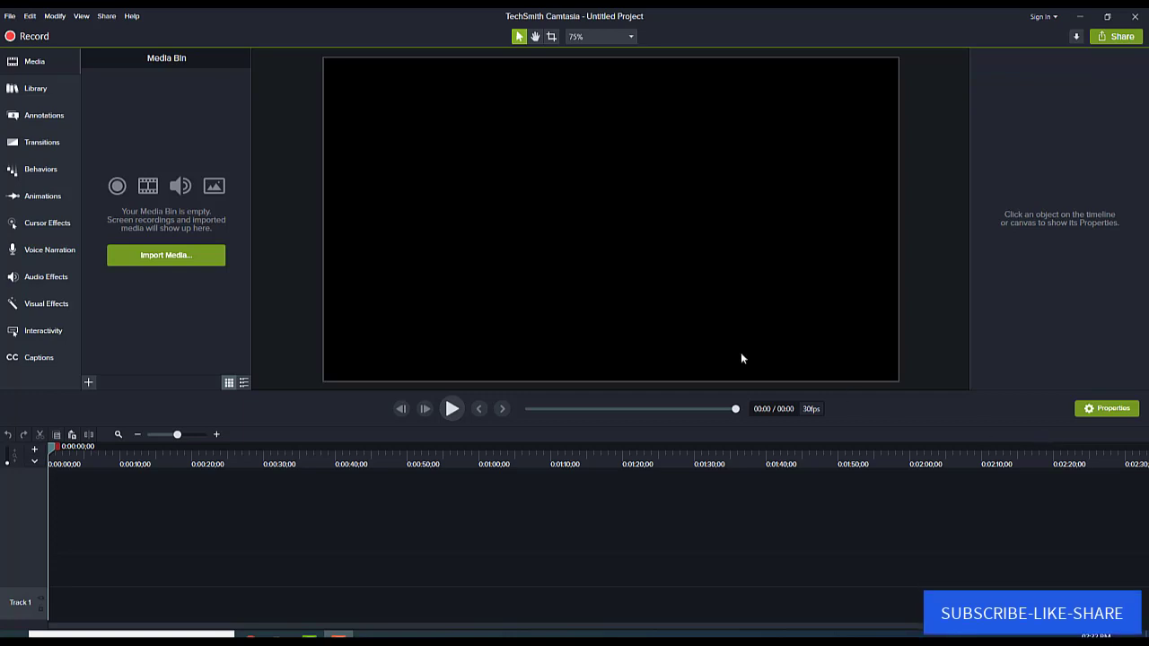
Import the openboard1 video into the media bin and place it on Track 1.
left_click(178, 256)
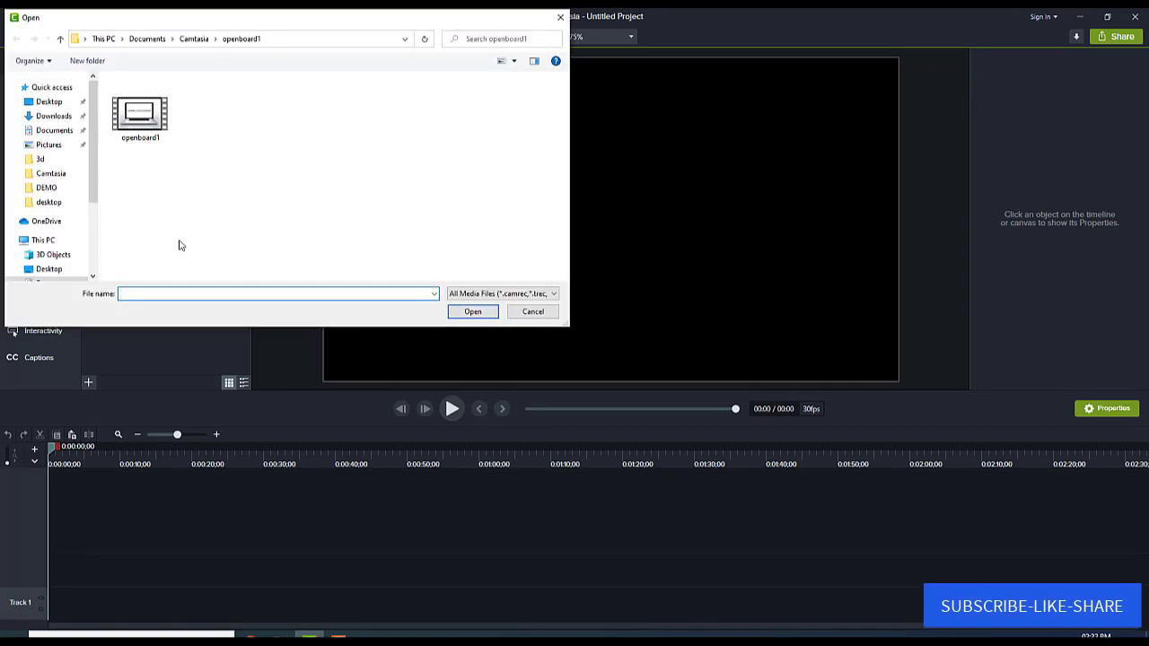
left_click(139, 116)
left_click(473, 312)
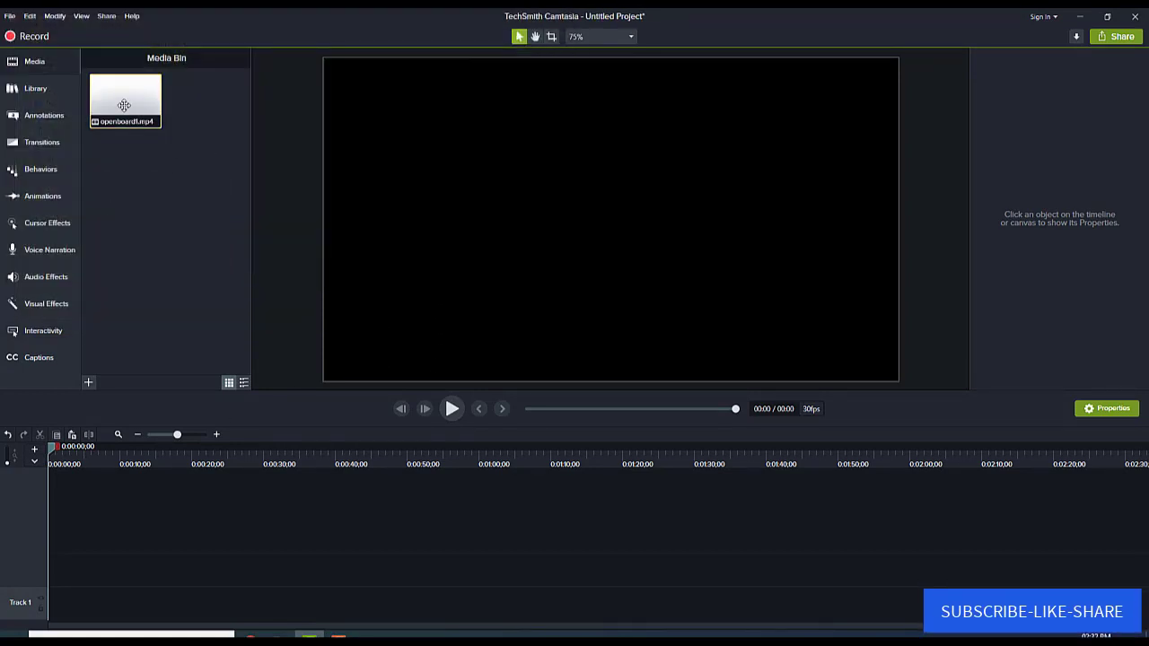
left_click_drag(121, 105, 123, 602)
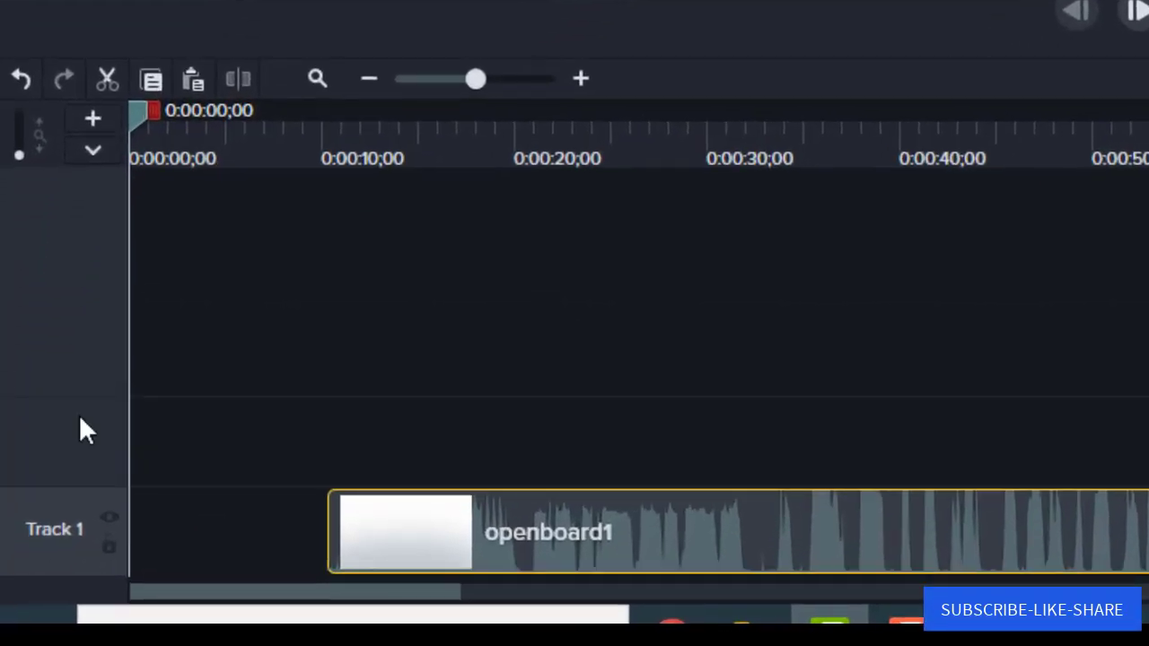
Add two empty tracks above Track 1.
right_click(30, 559)
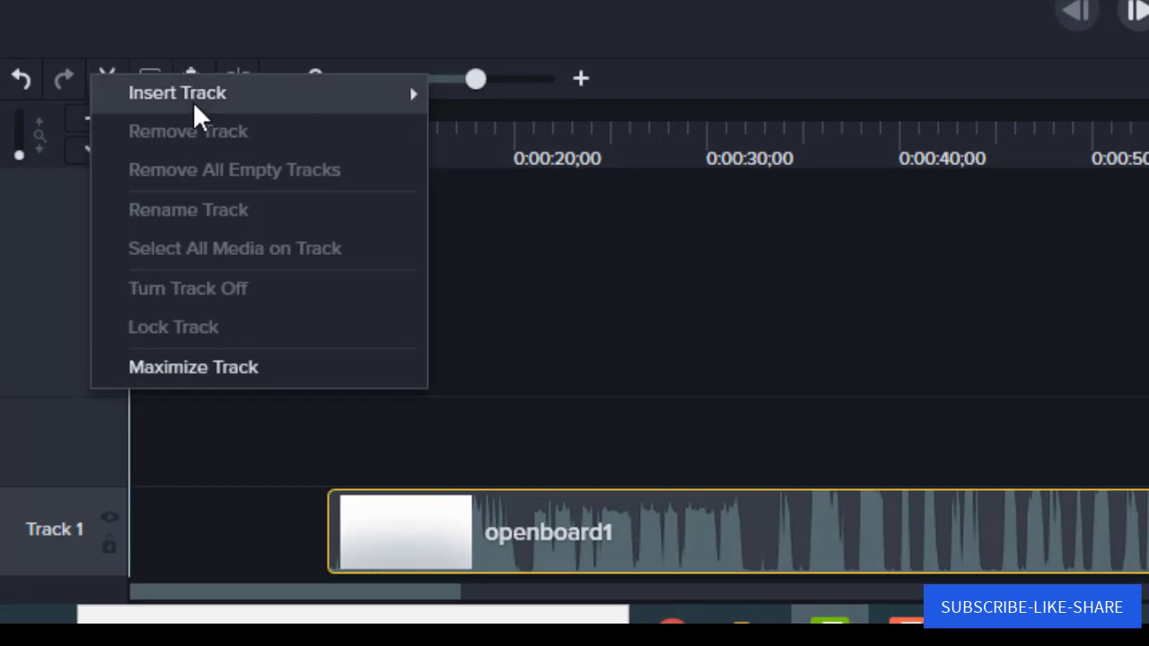
left_click(574, 286)
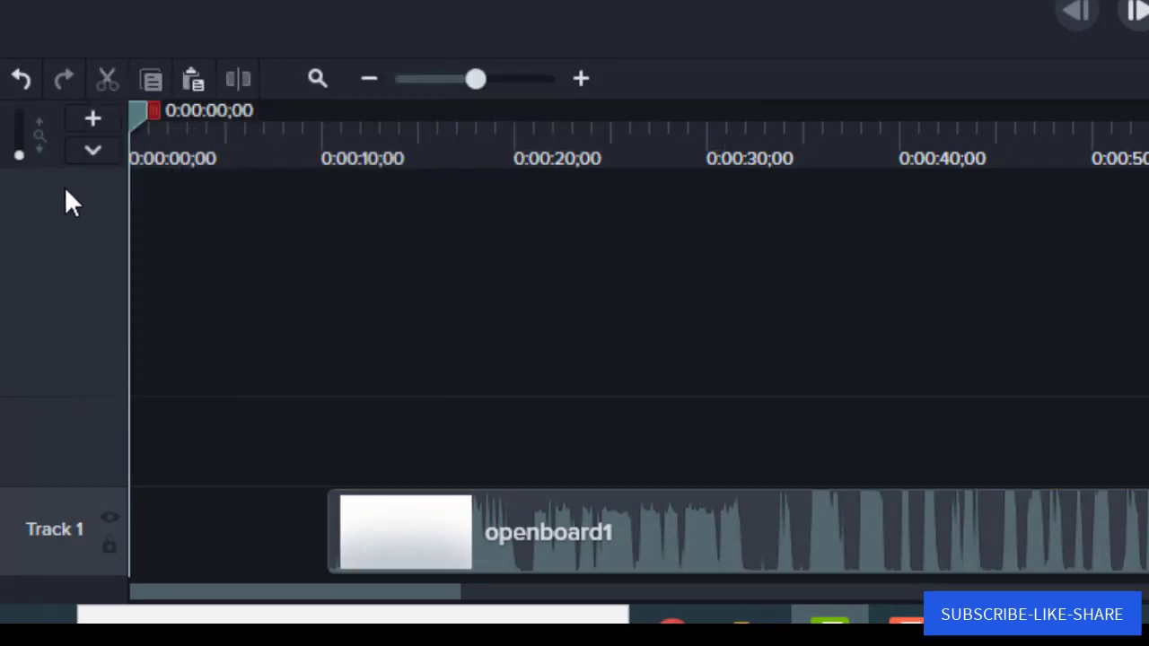
left_click(90, 119)
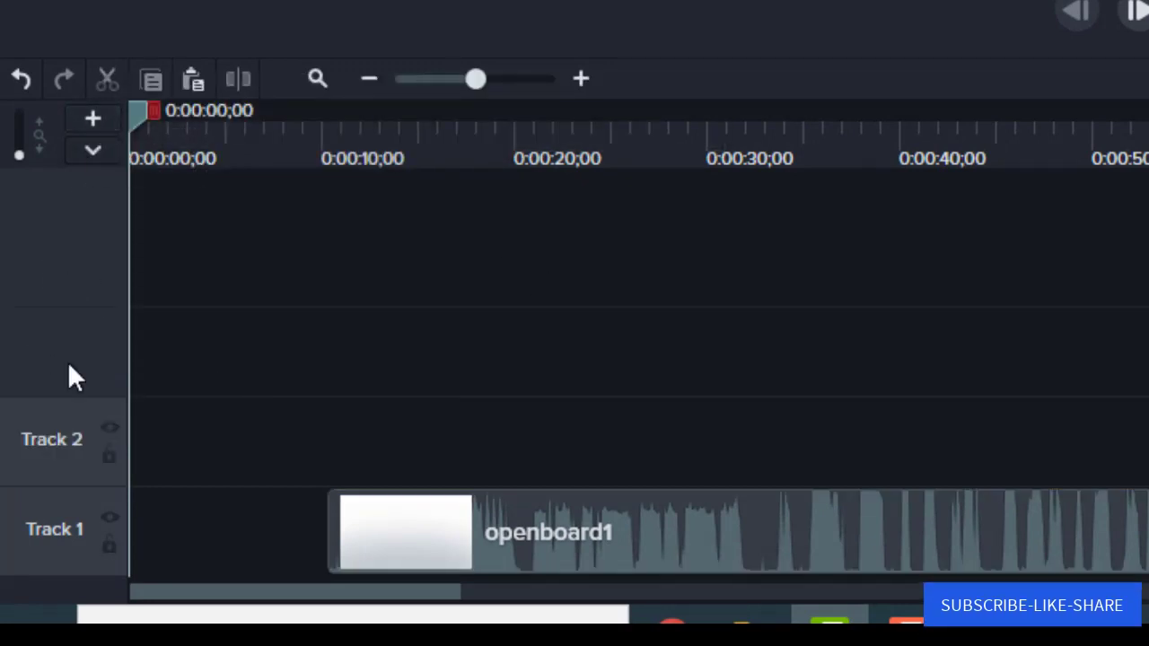
left_click(92, 119)
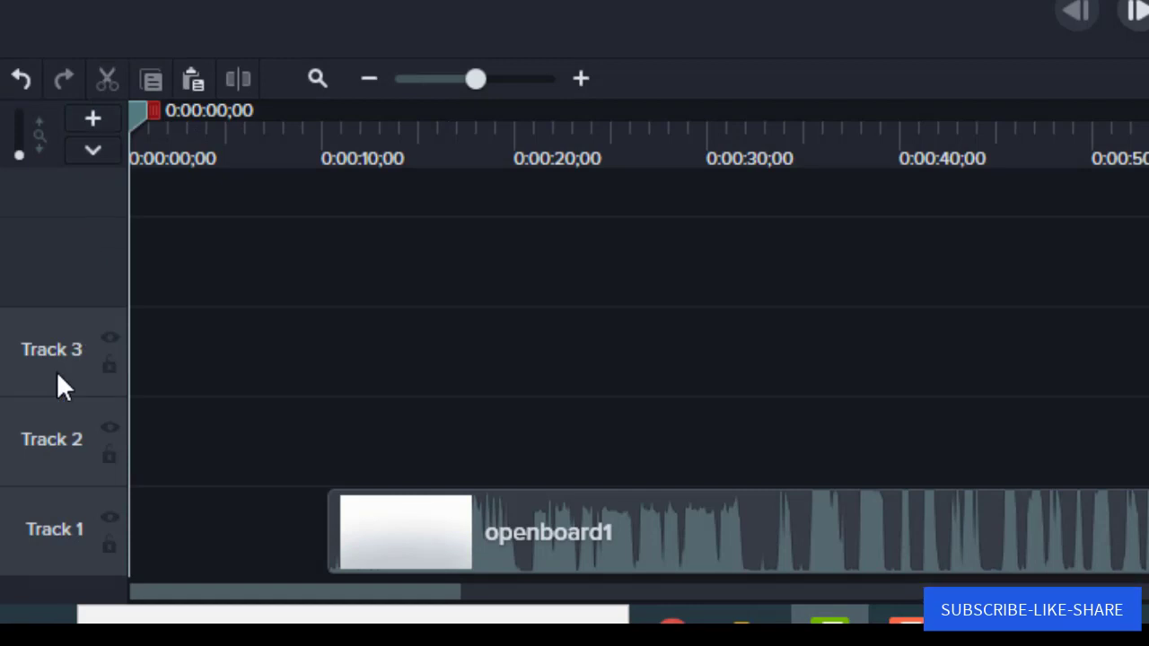
Remove all empty tracks from the timeline and try the track height adjustment.
right_click(57, 375)
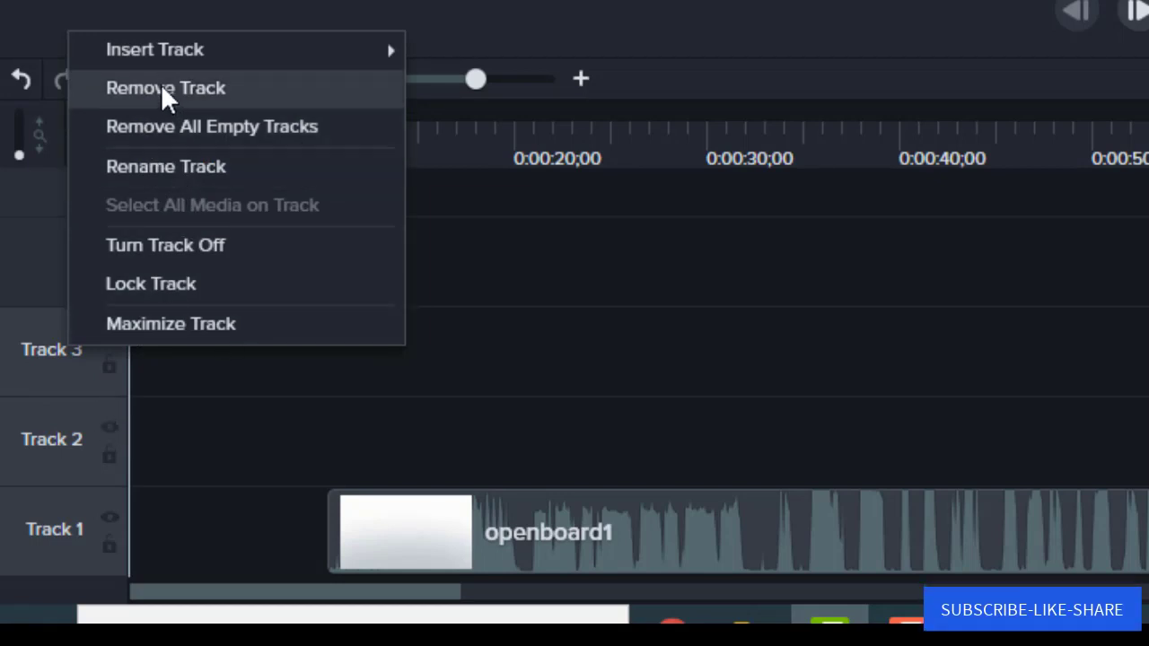
left_click(156, 125)
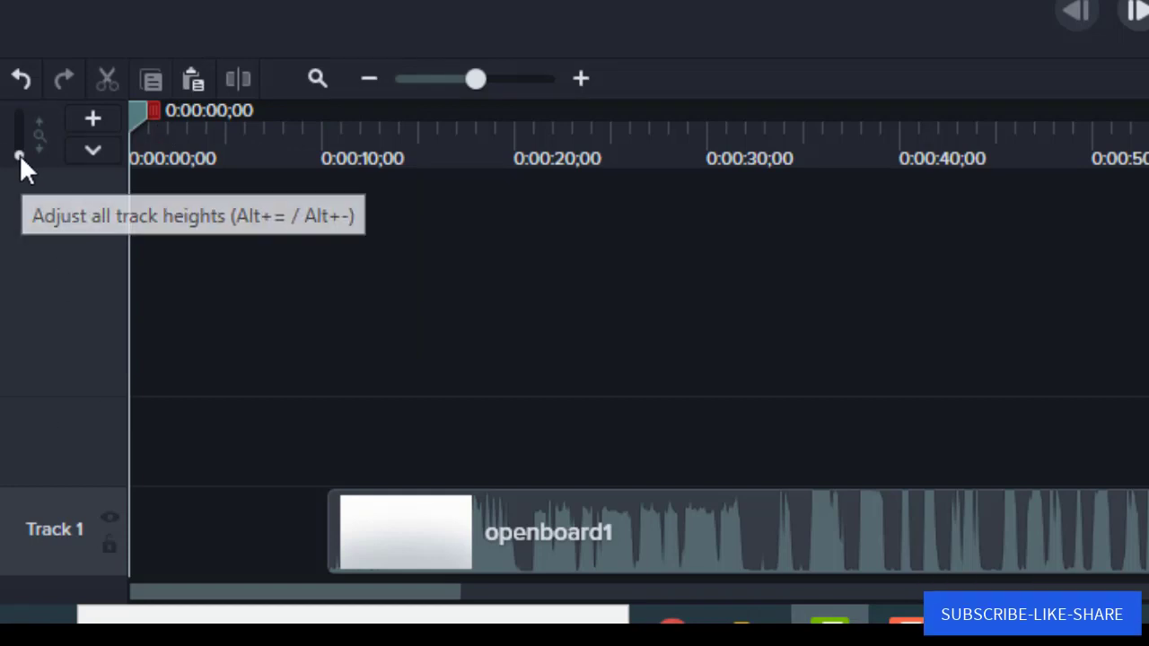
mouse_move(20, 155)
left_mouse_down()
mouse_move(18, 130)
mouse_move(16, 165)
left_mouse_up()
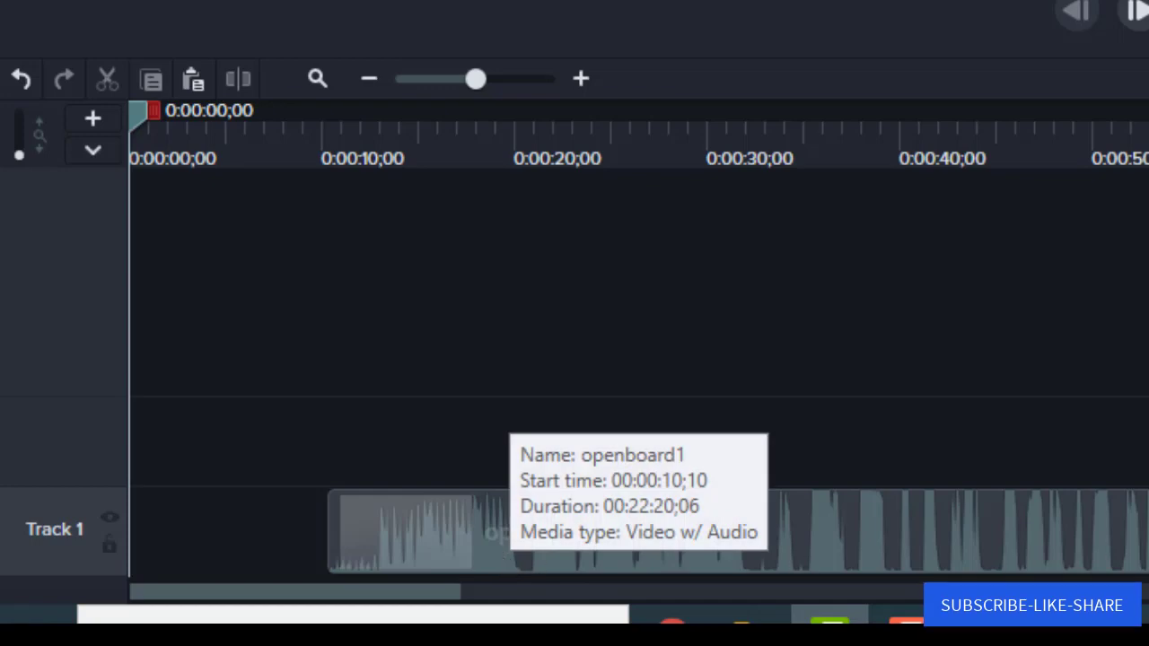
Shift the openboard1 clip to start about 4 seconds into the timeline and split it at 0:01:10;18.
left_click_drag(1142, 546, 1041, 544)
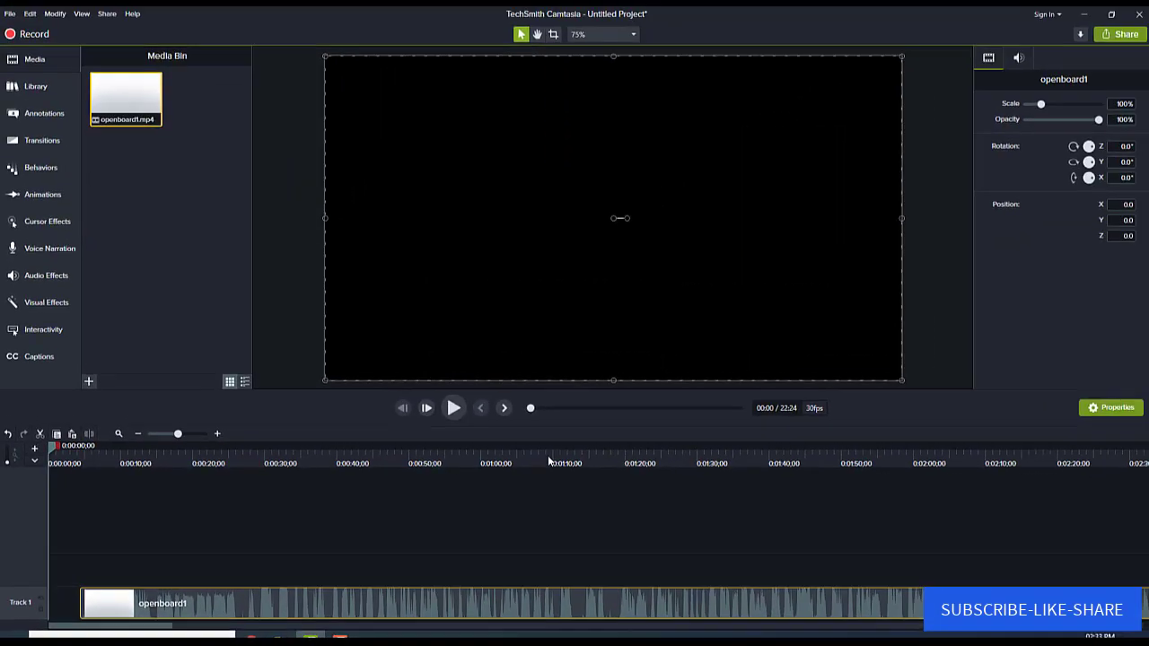
left_click(549, 461)
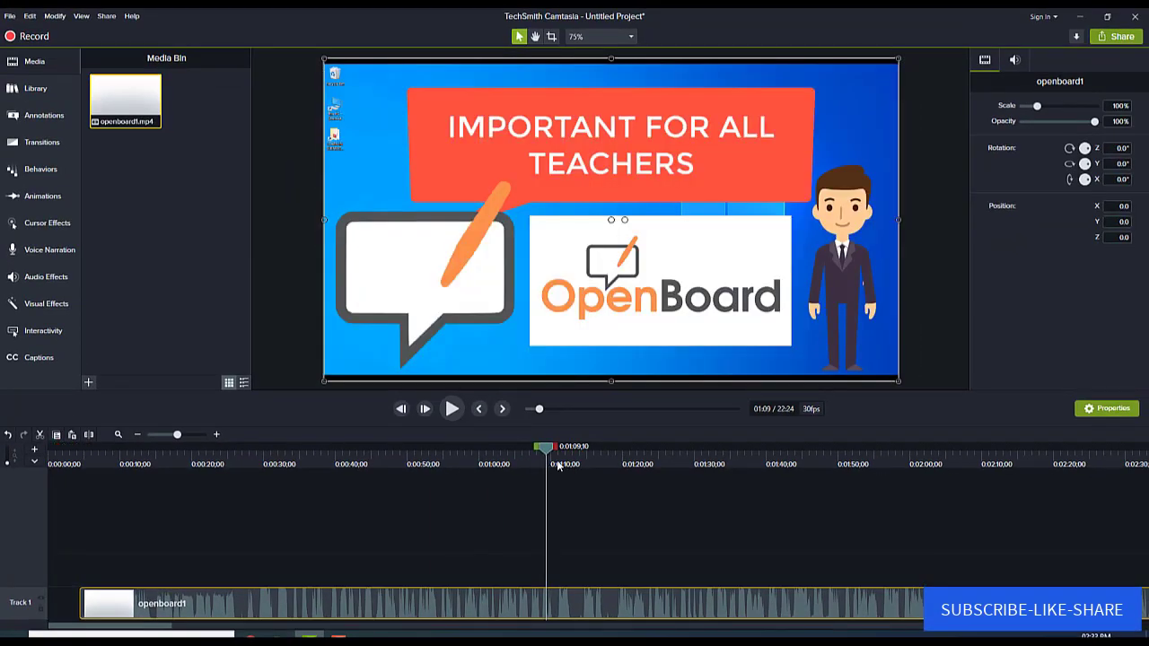
left_click(557, 464)
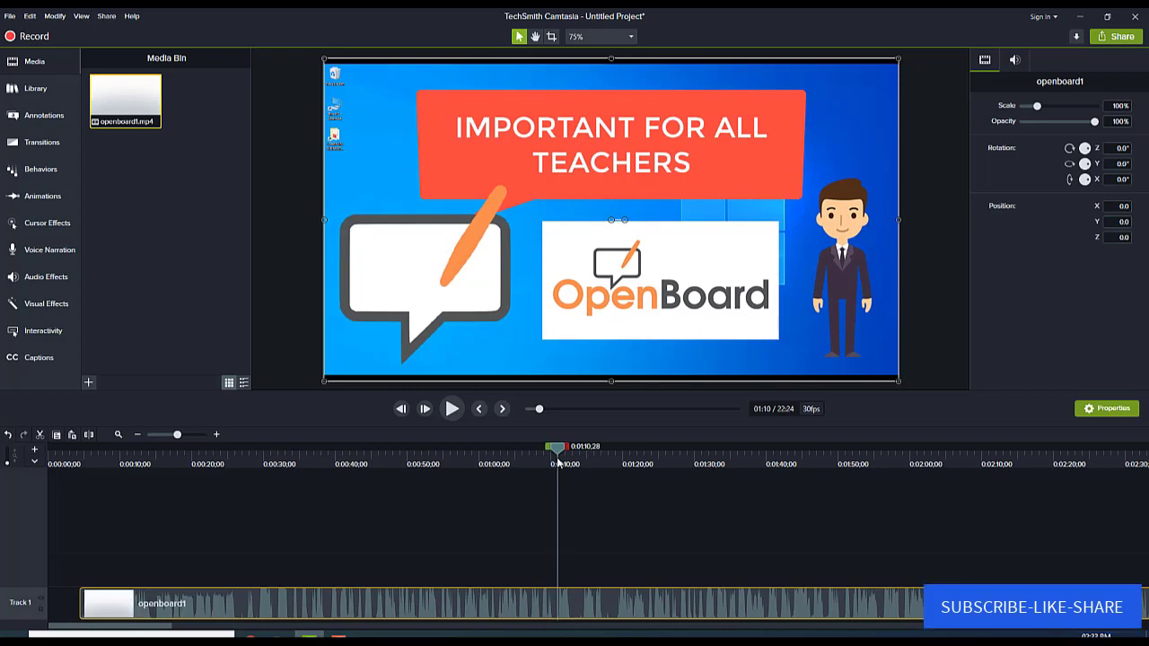
left_click(553, 462)
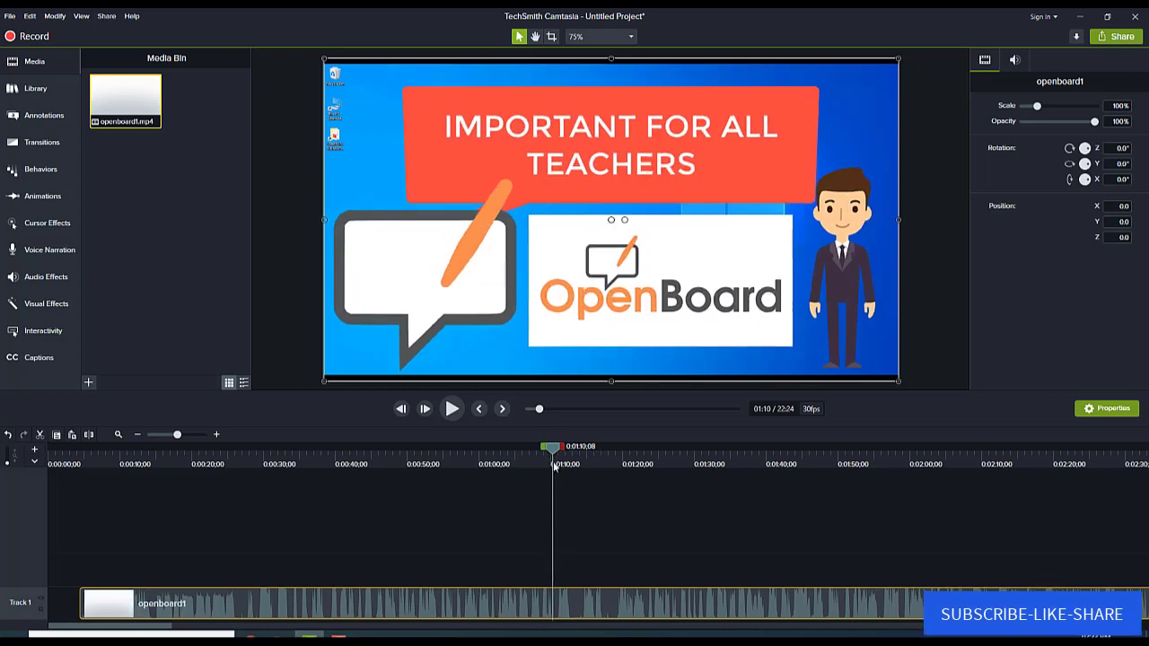
key("space")
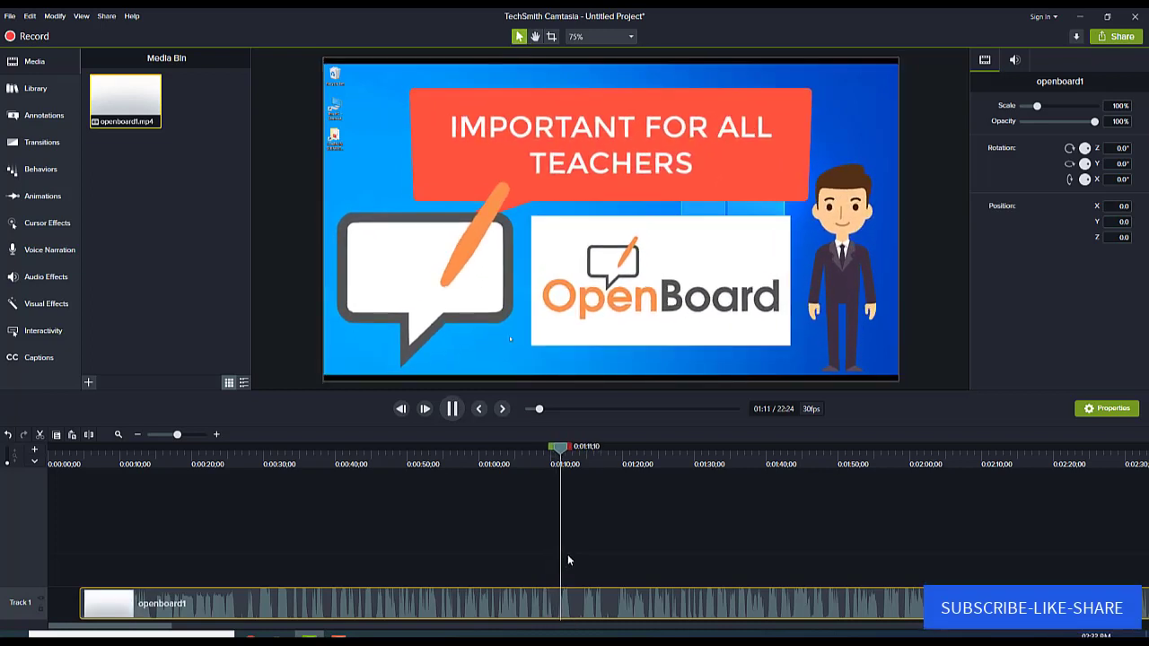
key("space")
left_click(551, 464)
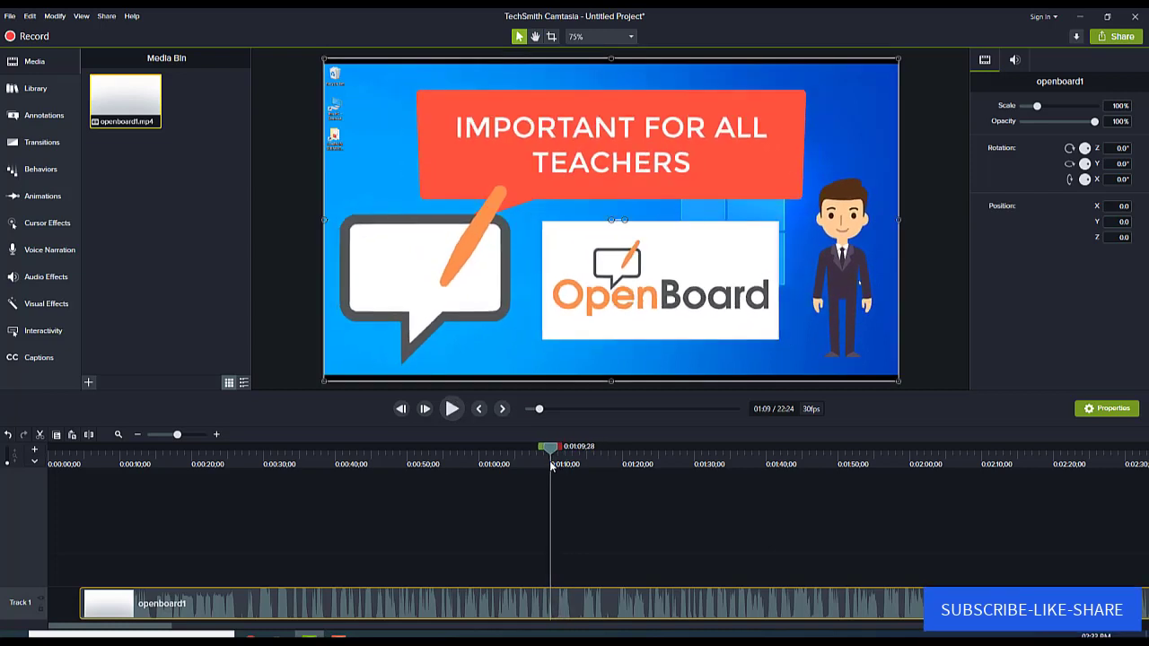
left_click(557, 466)
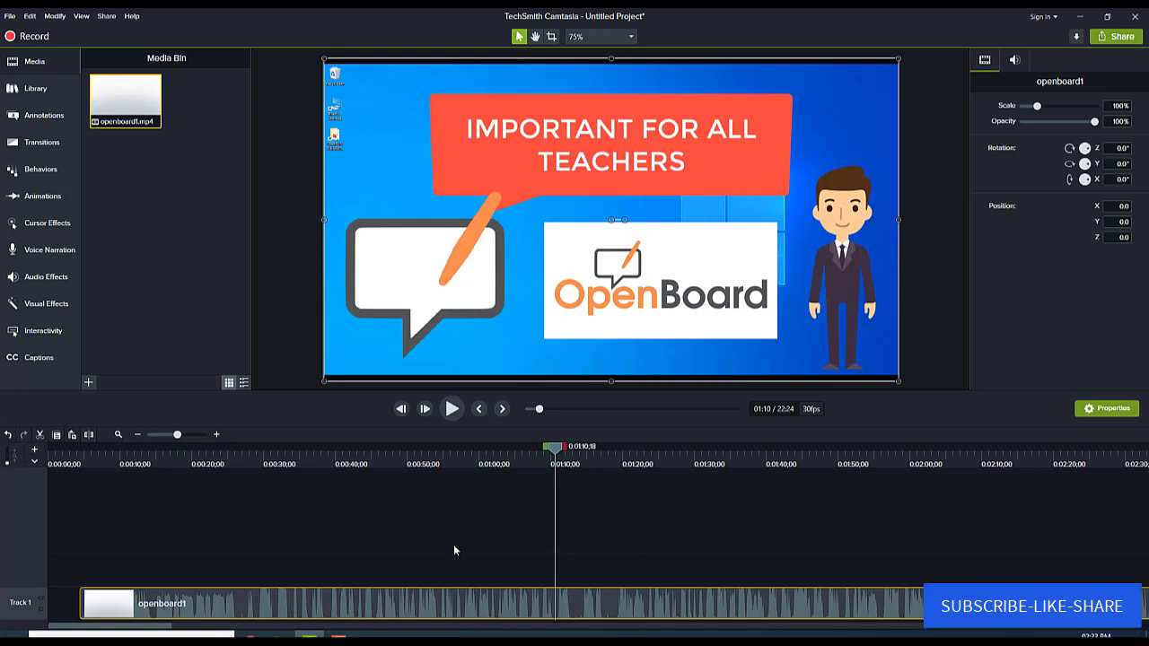
key("s")
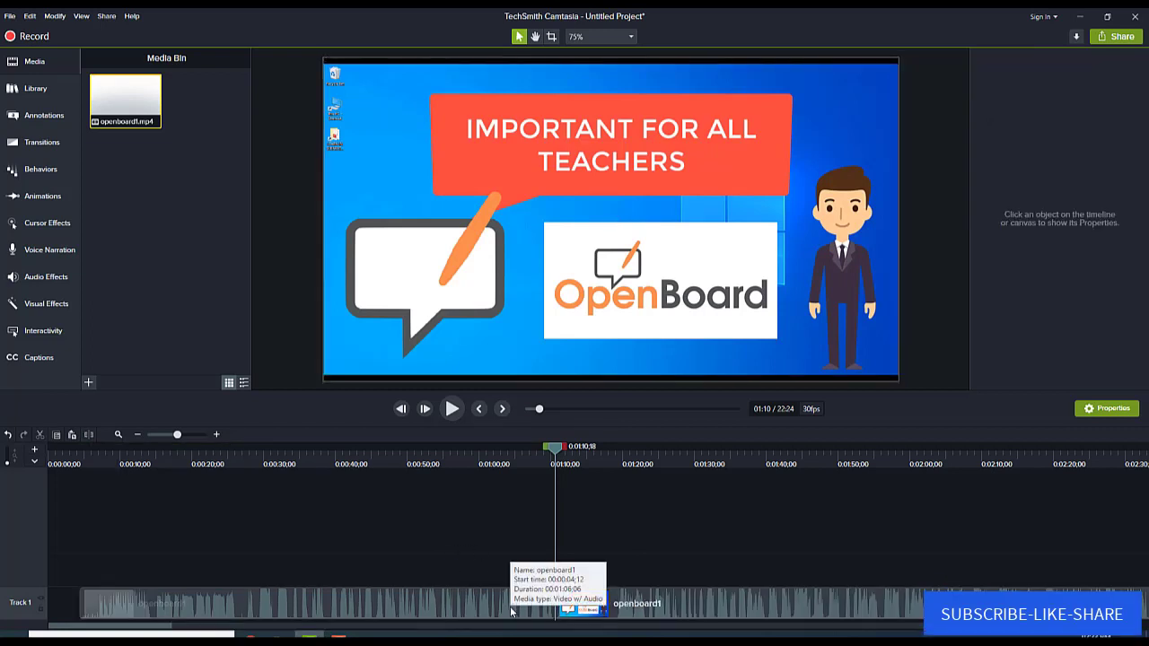
Delete the part of the openboard1 clip before the split.
left_click(510, 612)
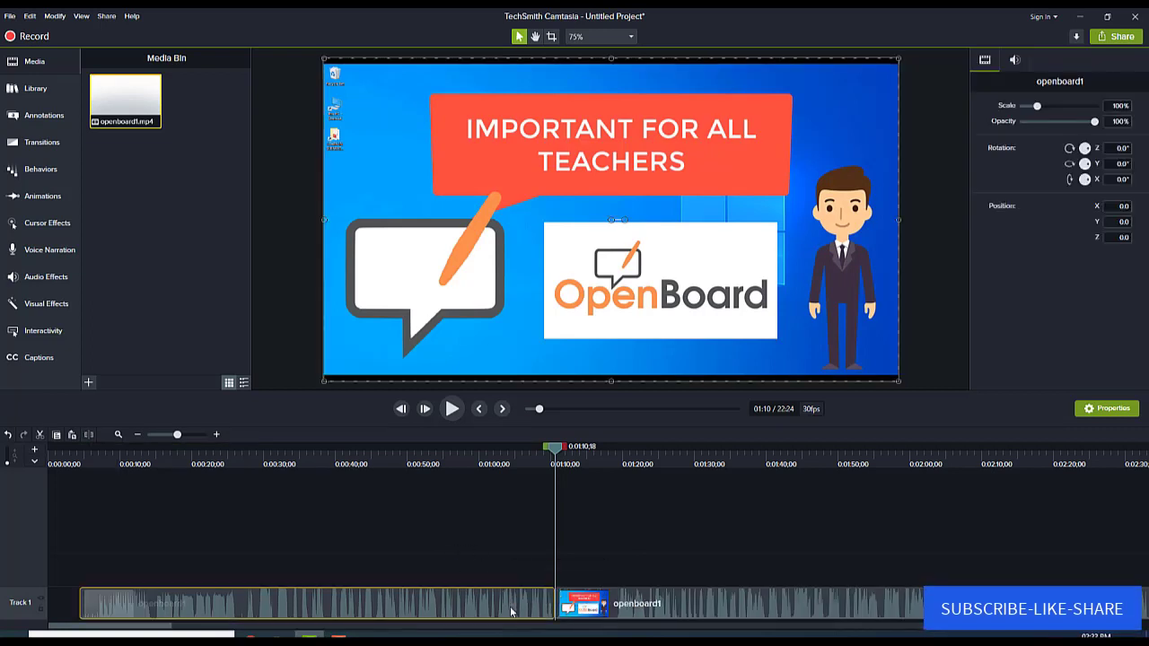
key("Delete")
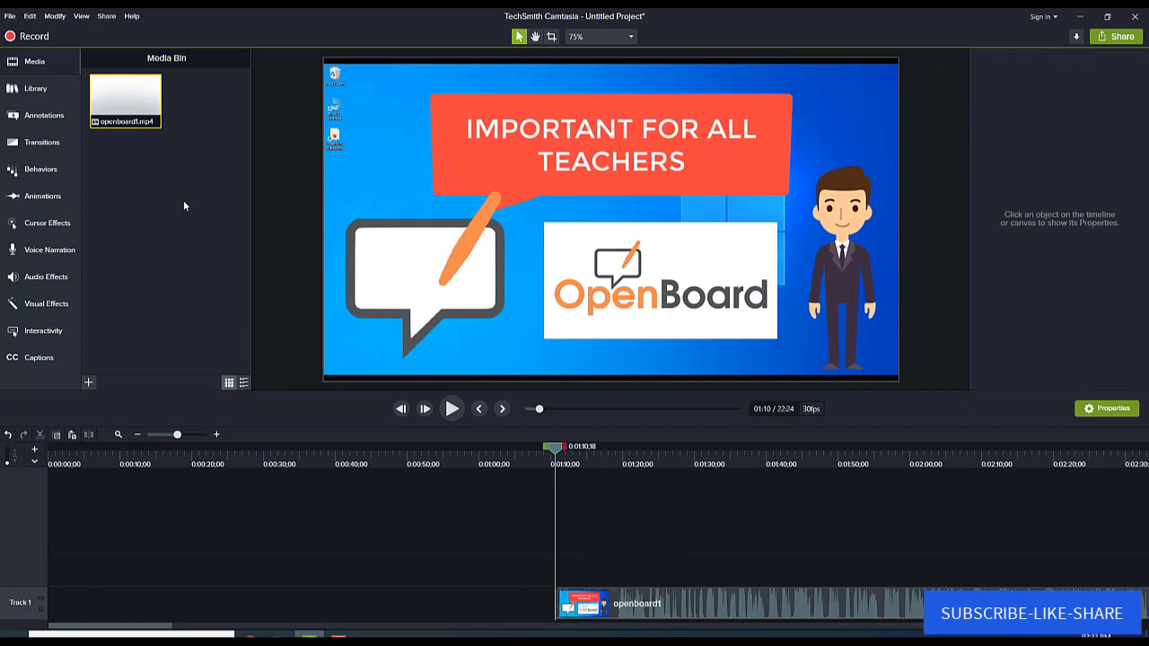
Add the INTRO, MOBILE INTRO and OUTRO clips from the Default library one after another on Track 2.
left_click(38, 67)
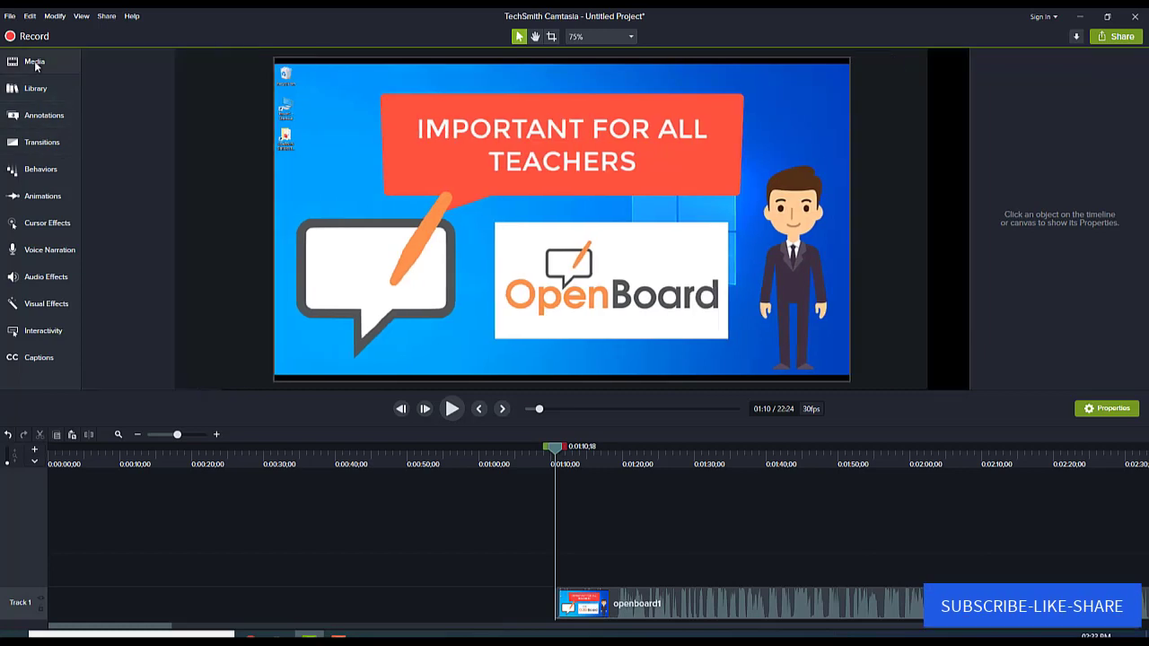
left_click(39, 67)
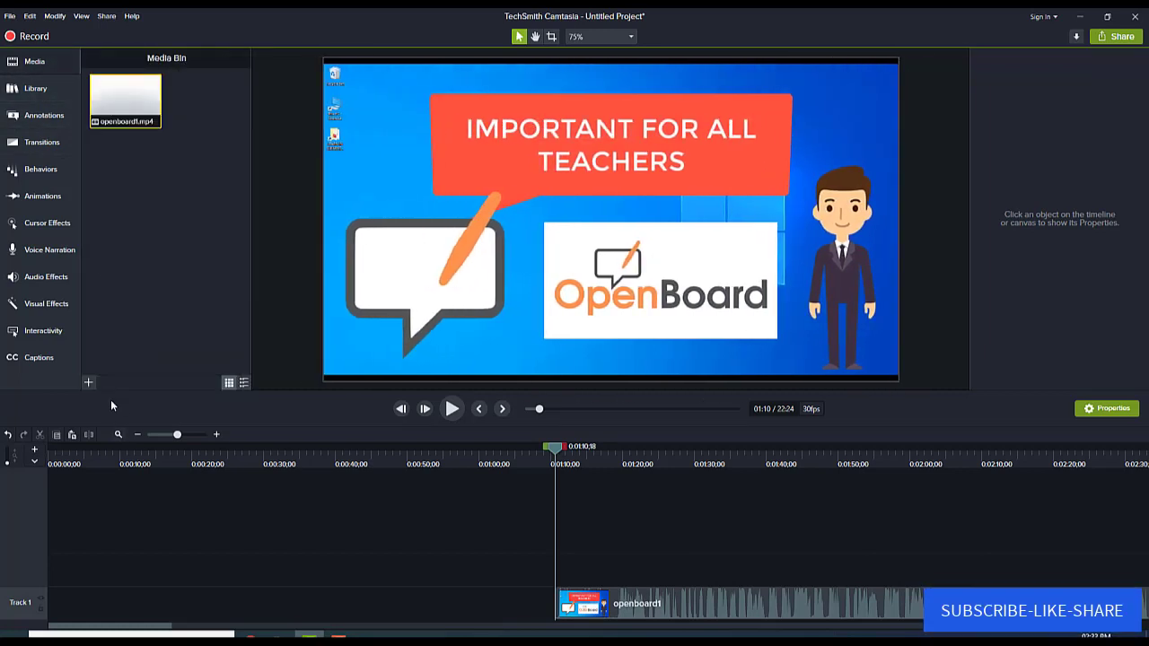
left_click(49, 95)
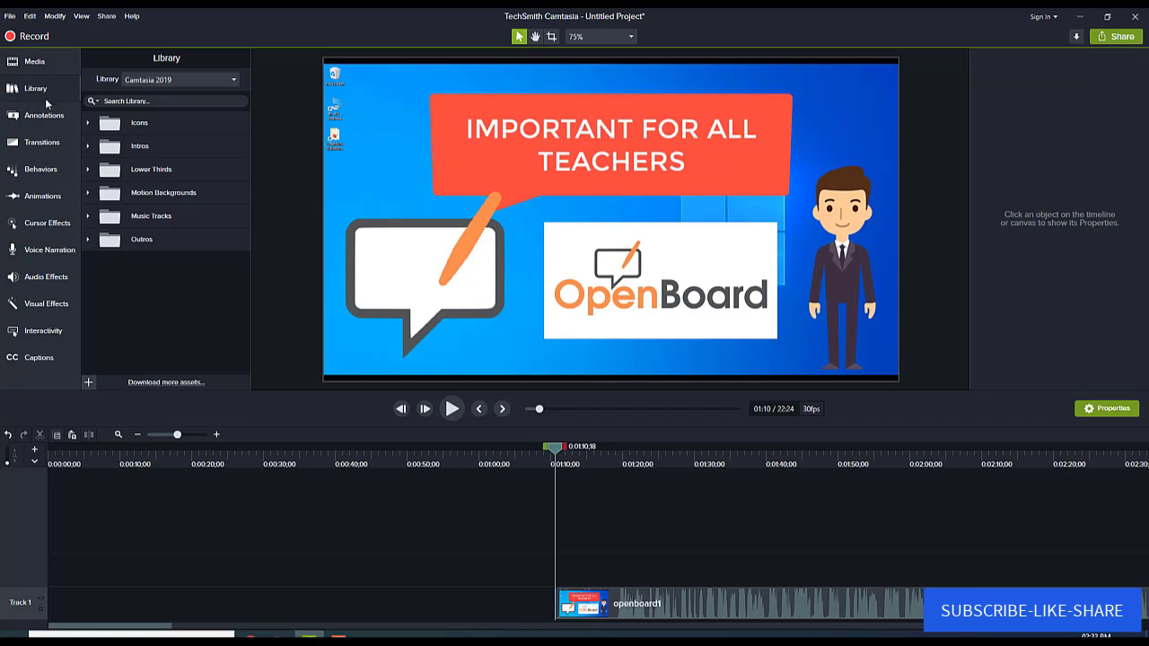
left_click(157, 83)
left_click(148, 134)
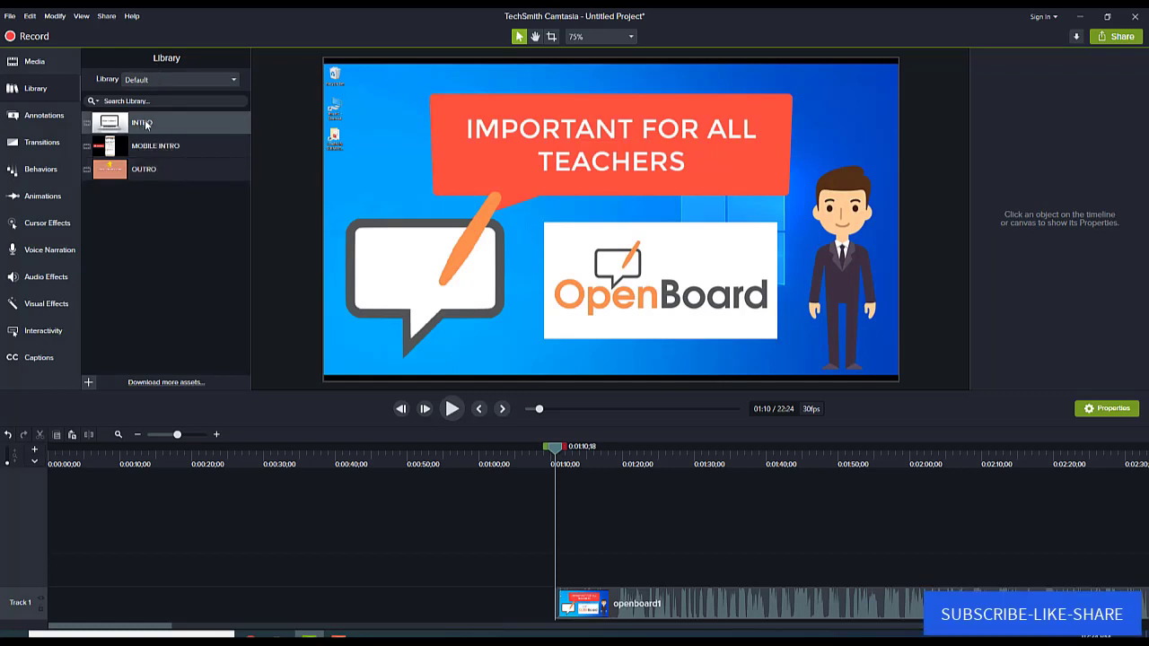
left_click_drag(116, 122, 134, 570)
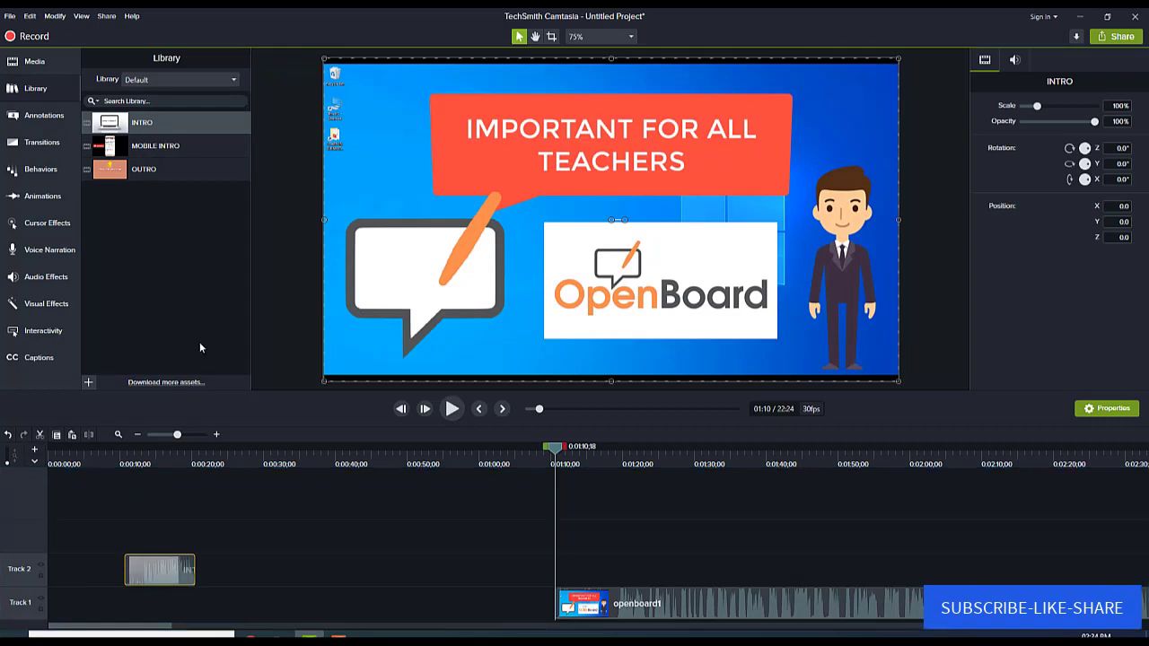
left_click_drag(137, 146, 212, 577)
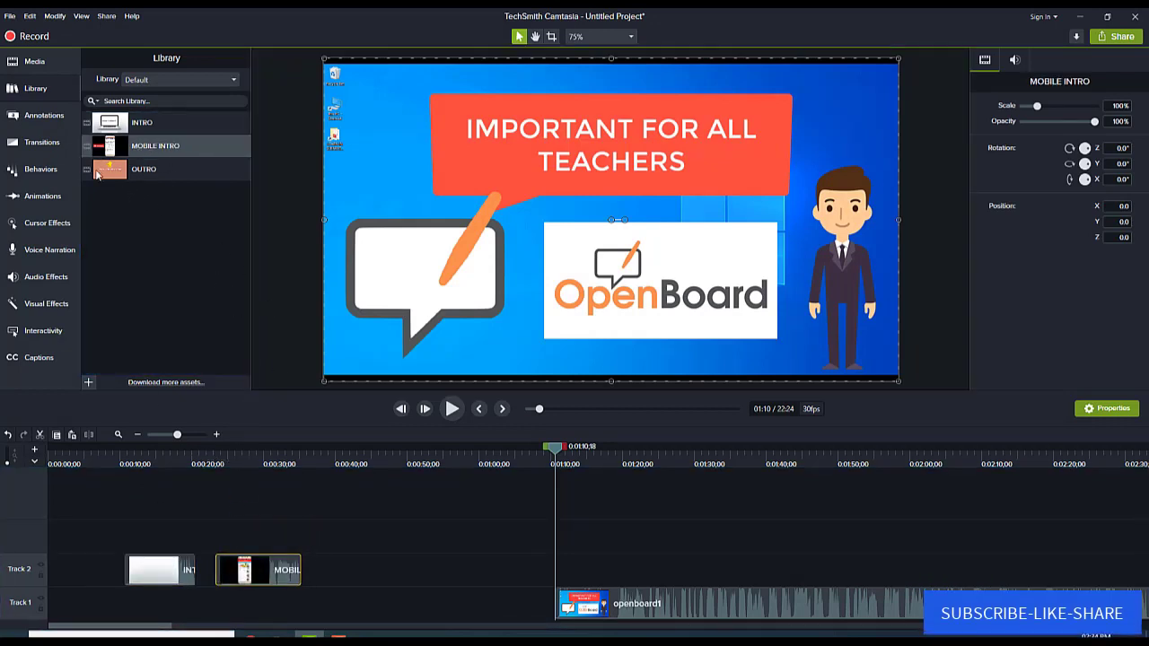
left_click_drag(98, 175, 339, 569)
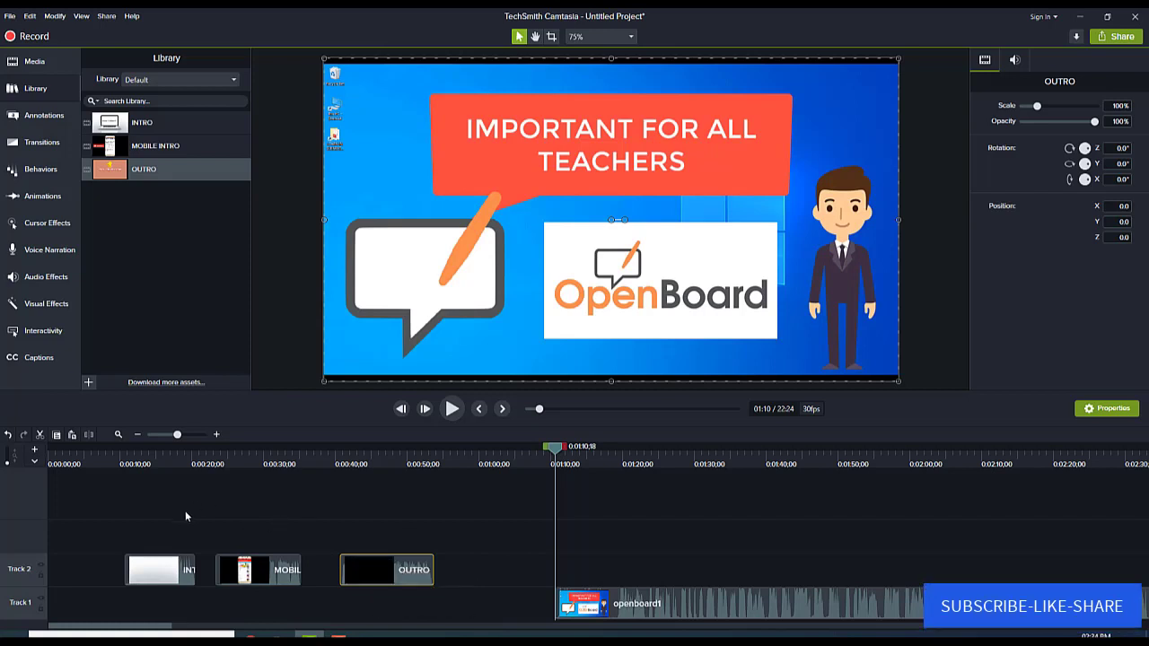
Line up INTRO, MOBILE INTRO and openboard1 back to back from the start of Track 1, with OUTRO moved to Track 3.
left_click(179, 572)
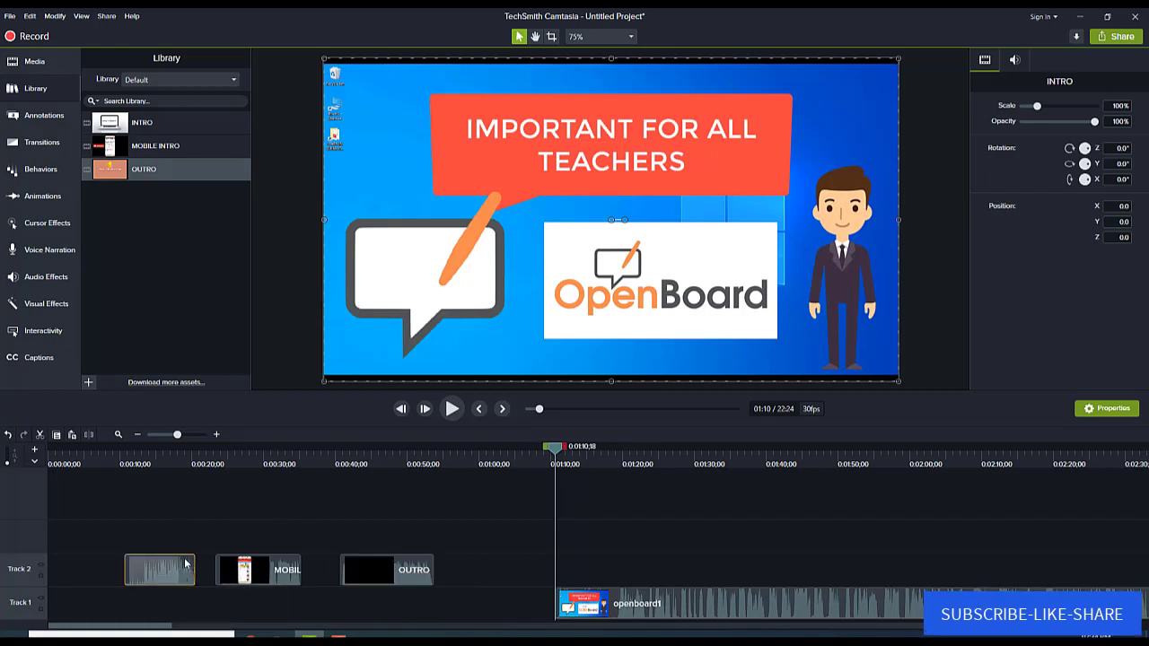
left_click_drag(185, 563, 87, 618)
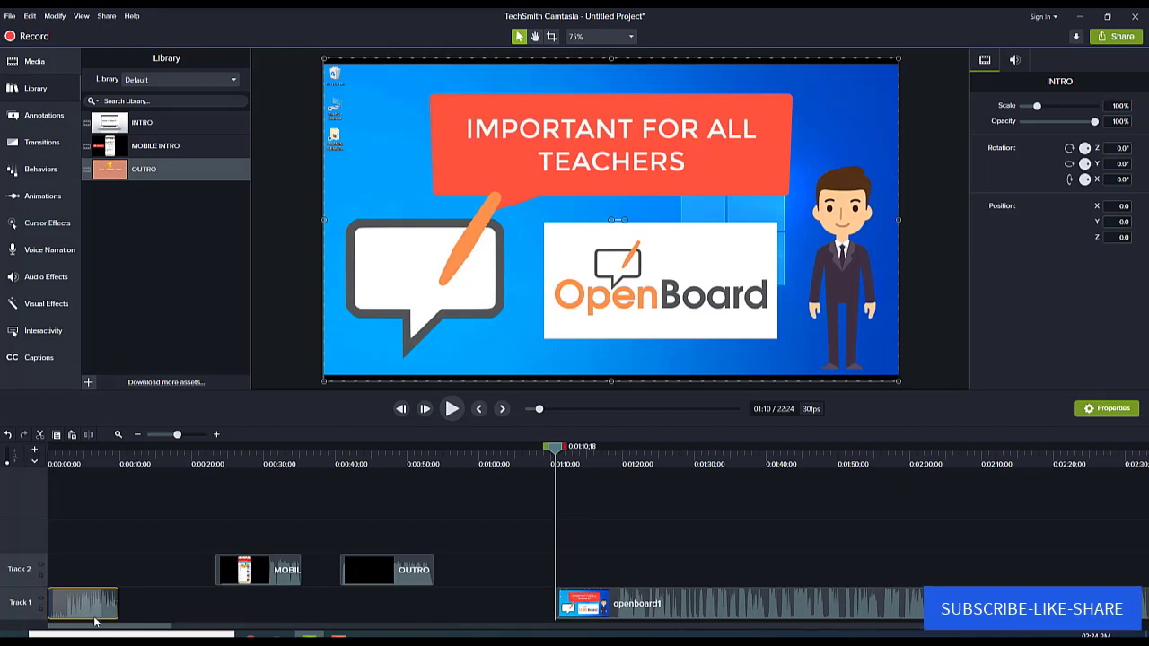
left_click_drag(251, 579, 154, 609)
left_click_drag(395, 570, 825, 548)
left_click(722, 613)
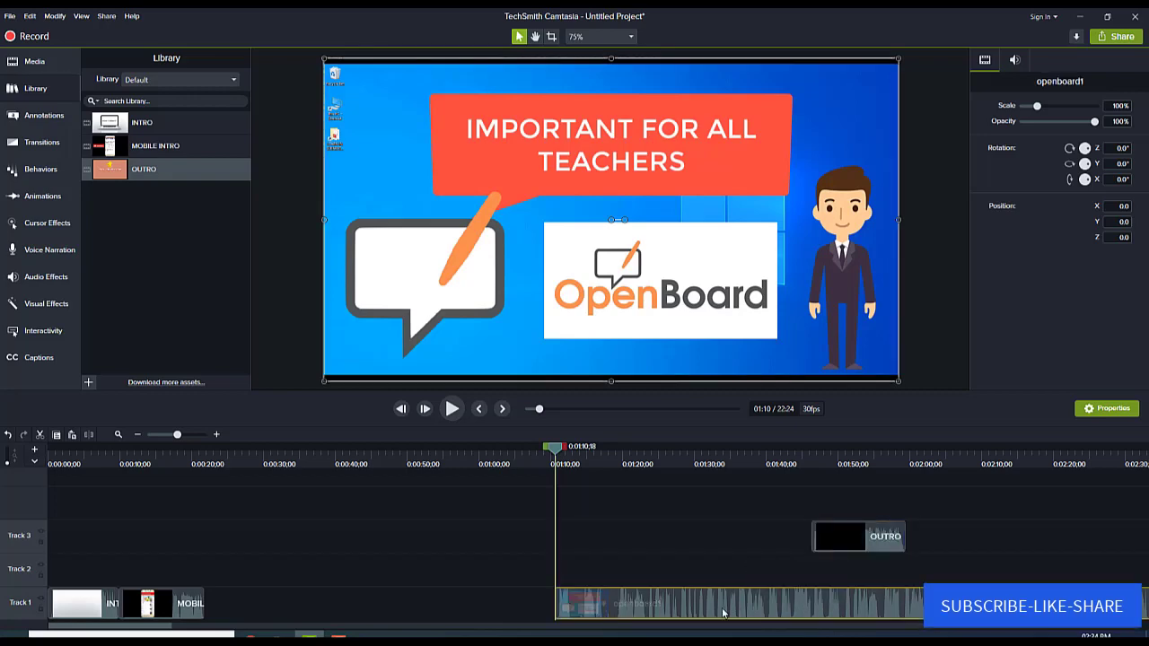
left_click_drag(722, 613, 245, 615)
Split the openboard1 clip on Track 1 at 0:07:48;24.
left_click_drag(176, 435, 164, 437)
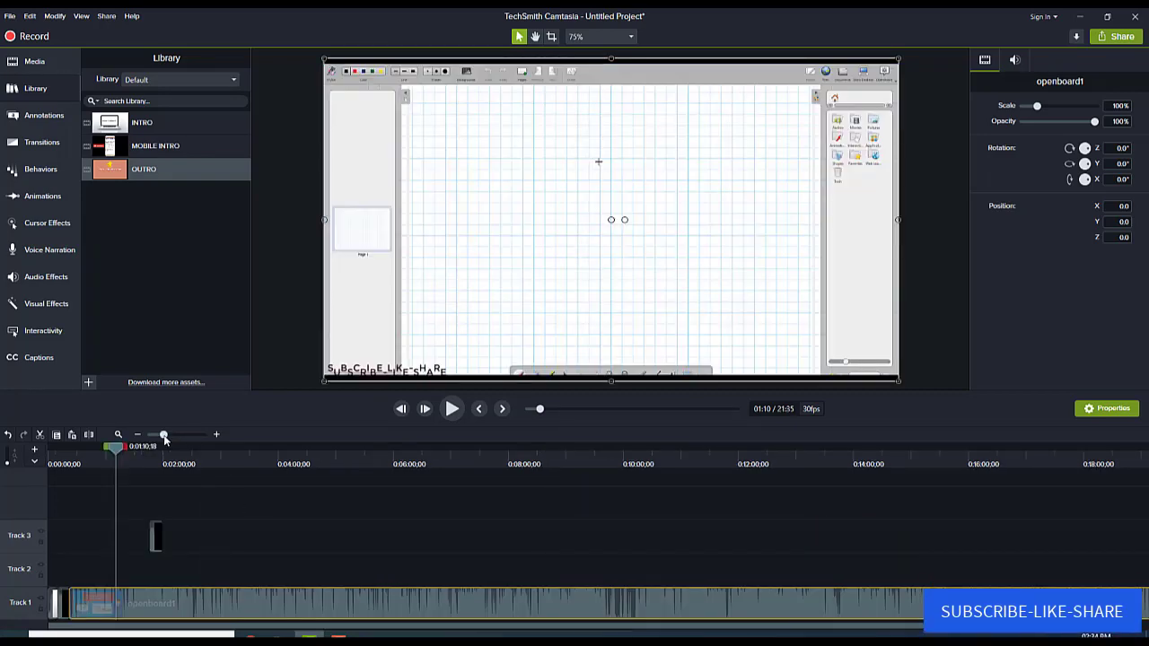
left_click(497, 461)
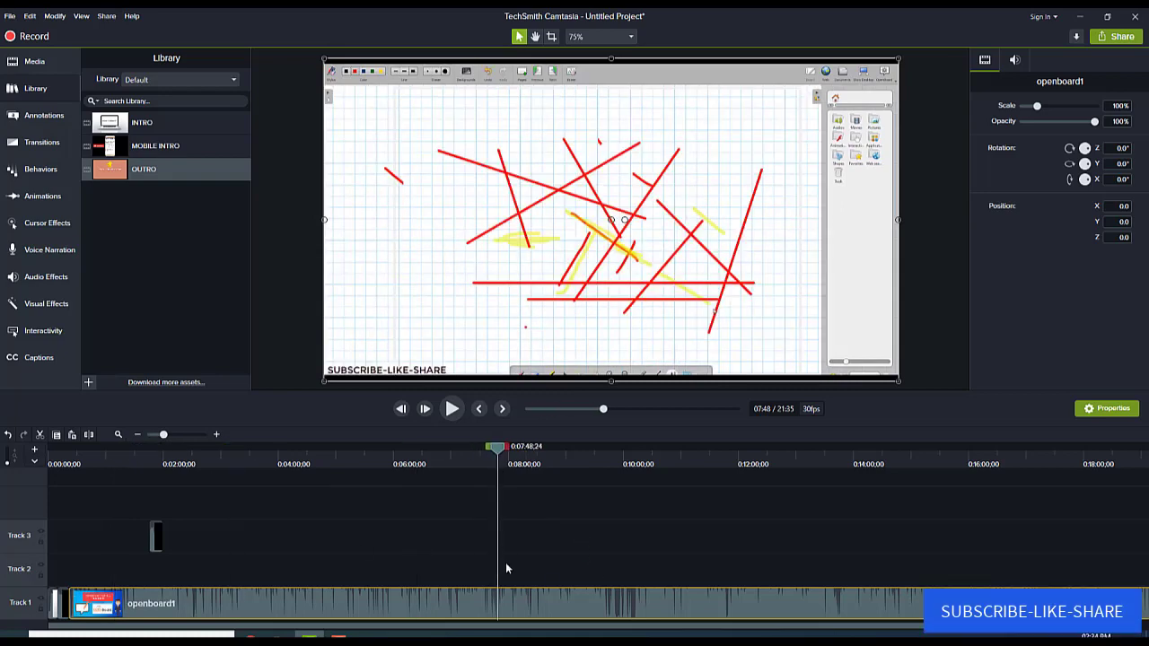
key("s")
Delete the part of openboard1 after the split and move OUTRO from Track 3 to the end of Track 1.
mouse_move(534, 606)
left_mouse_down()
mouse_move(570, 610)
mouse_move(537, 615)
left_mouse_up()
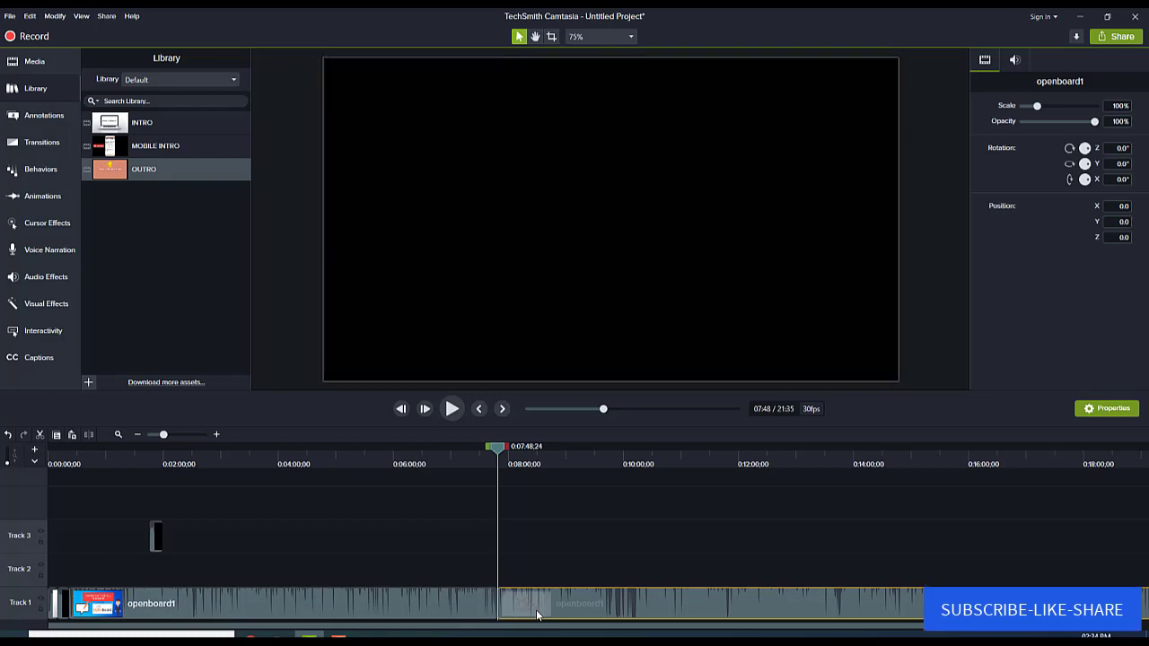
key("Delete")
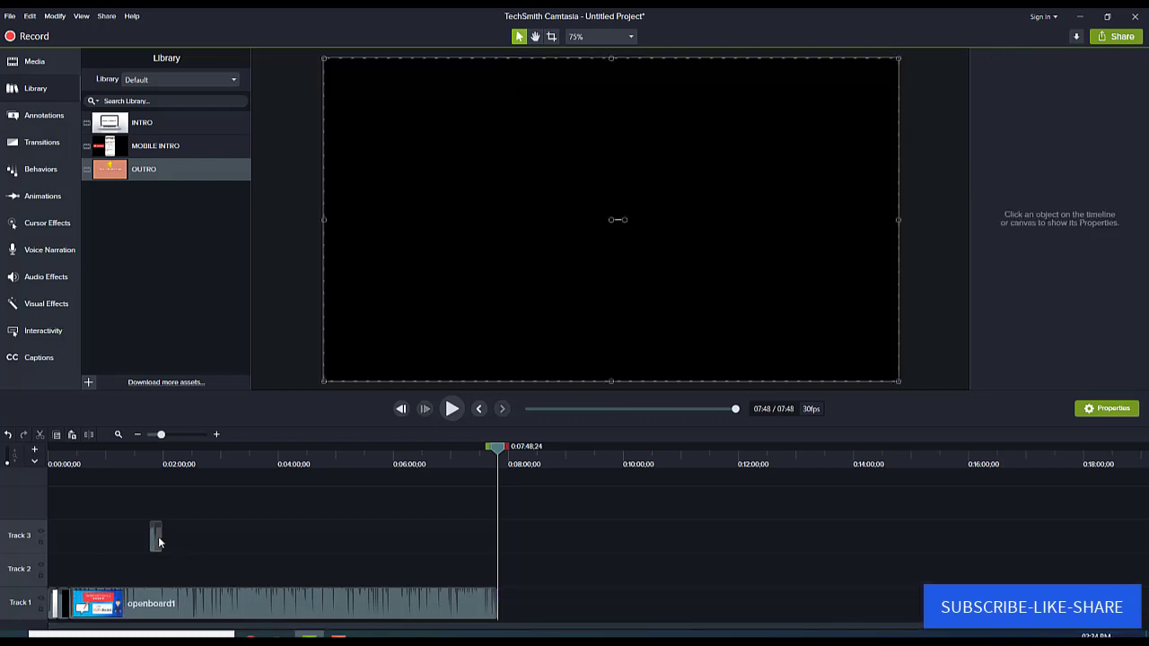
left_click_drag(159, 542, 503, 616)
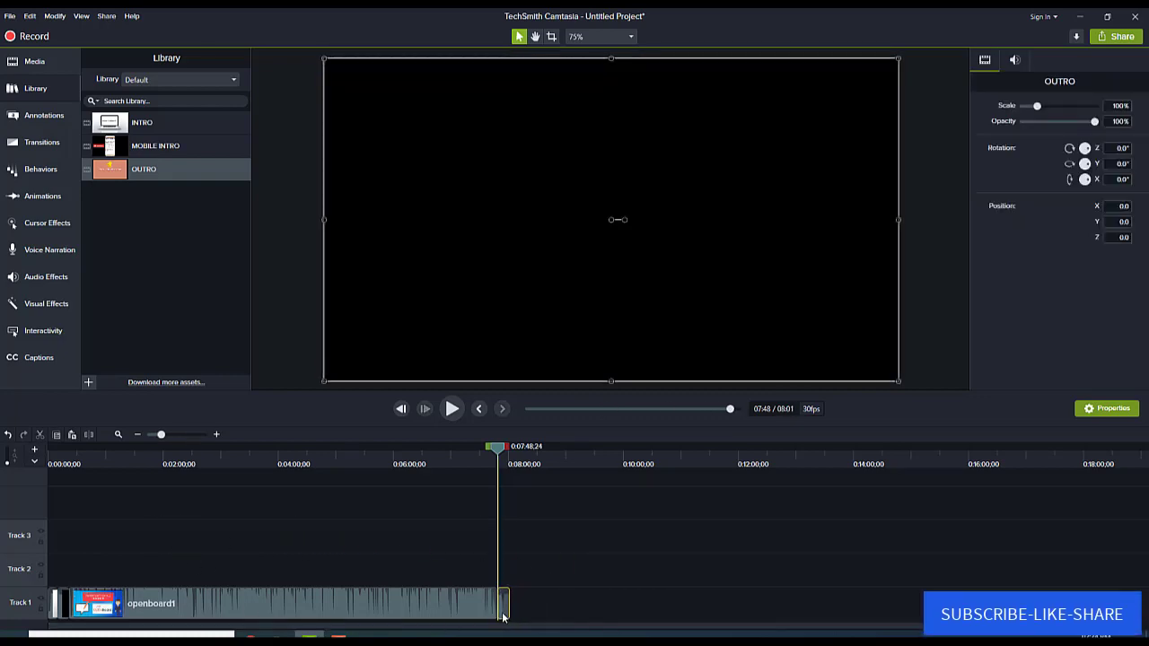
Add the purple speech bubble callout in Basic style over the video at the start of openboard1, at 0:00:21;24.
left_click(299, 465)
left_click(169, 435)
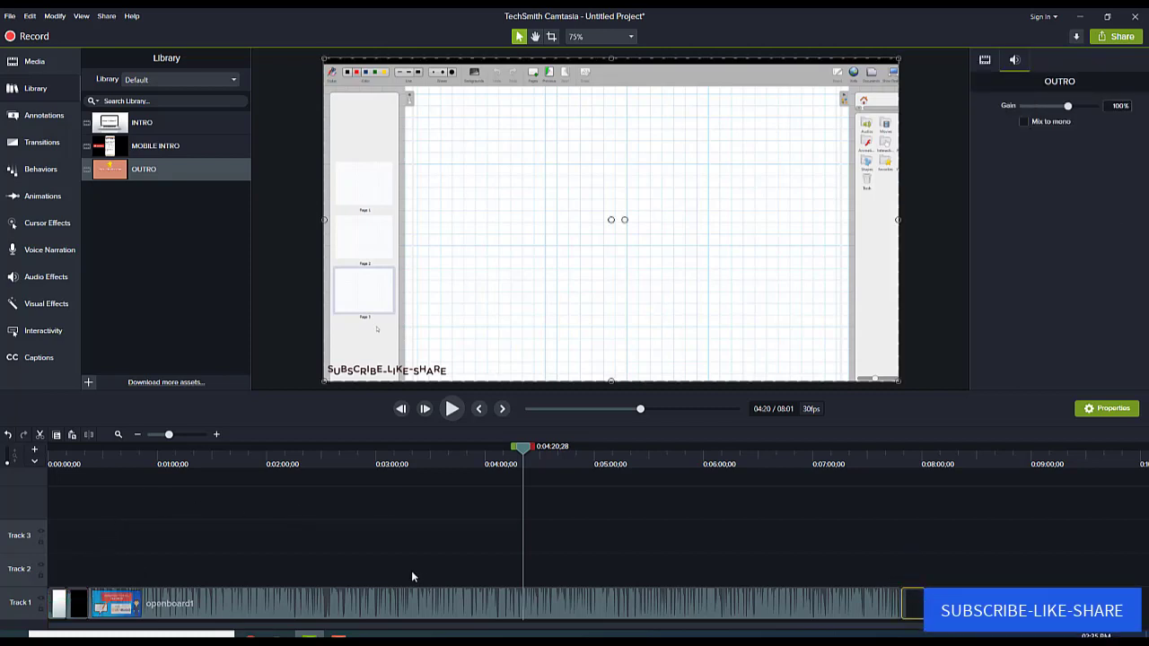
left_click(368, 596)
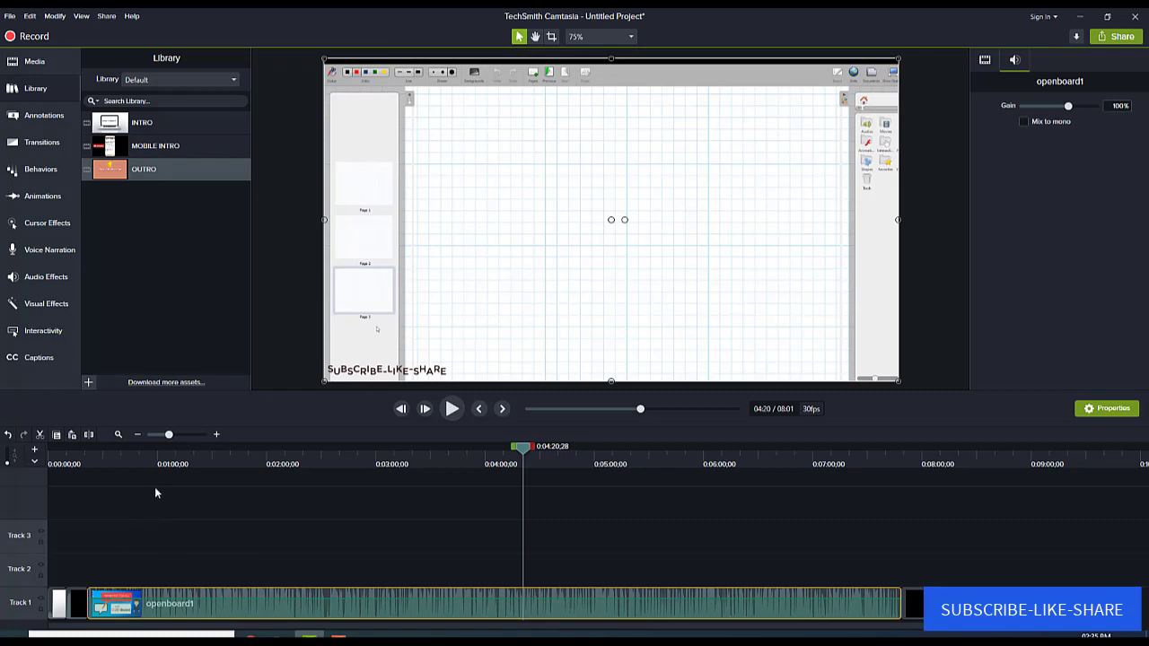
scroll(117, 556, "up", 2)
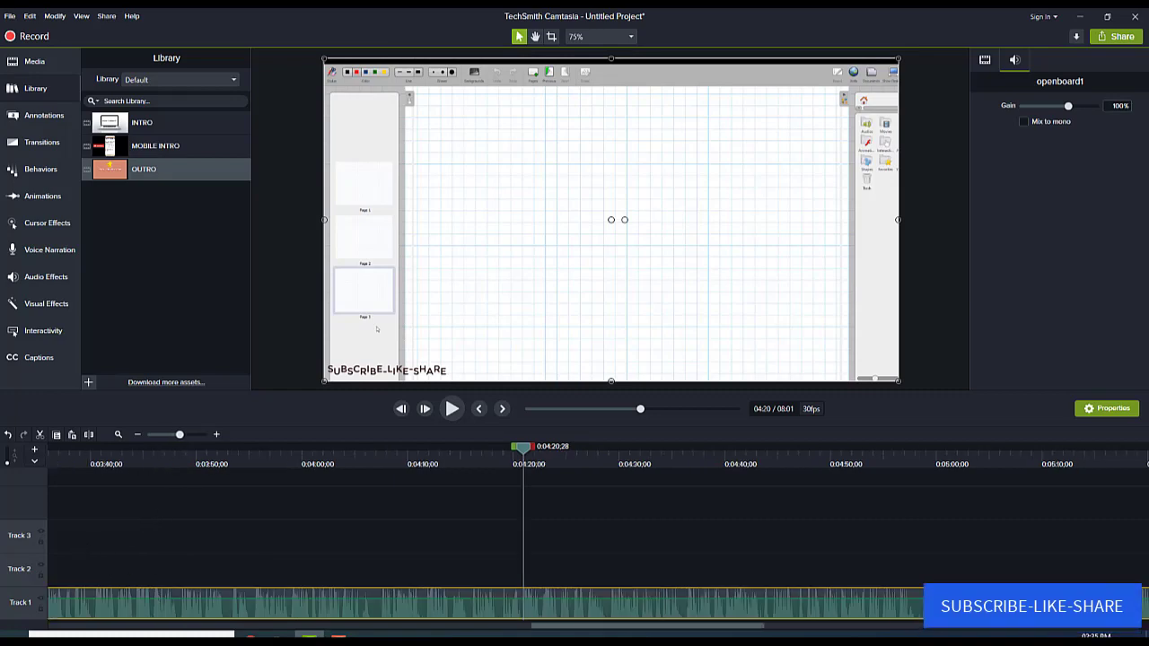
scroll(574, 538, "left", 5)
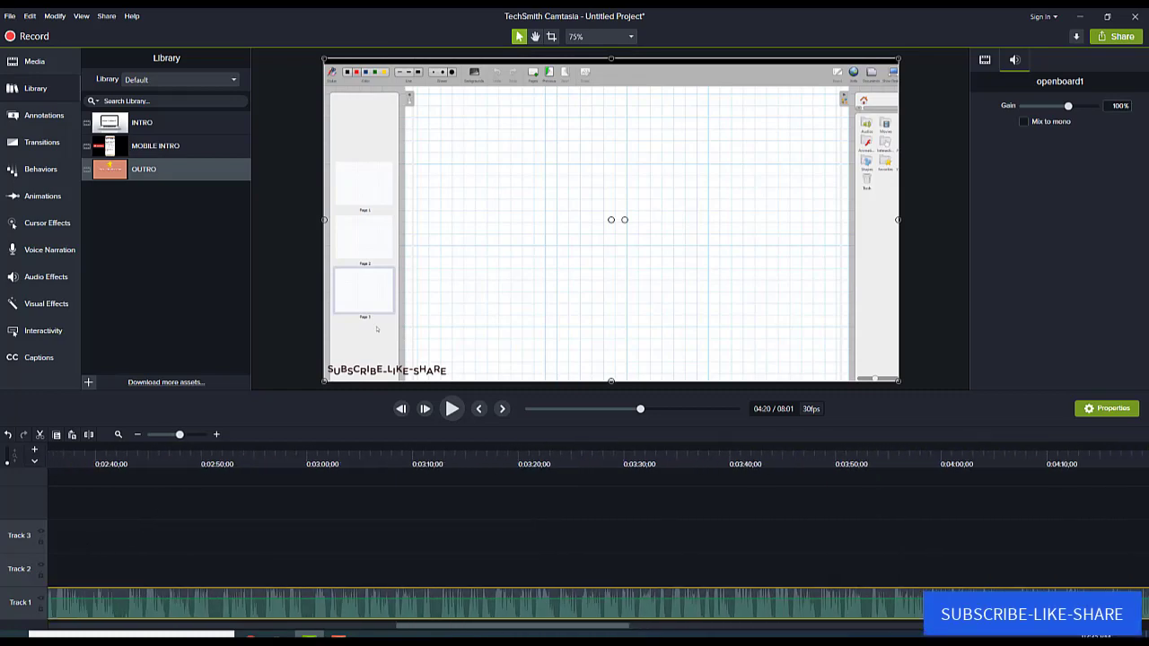
scroll(114, 622, "left", 10)
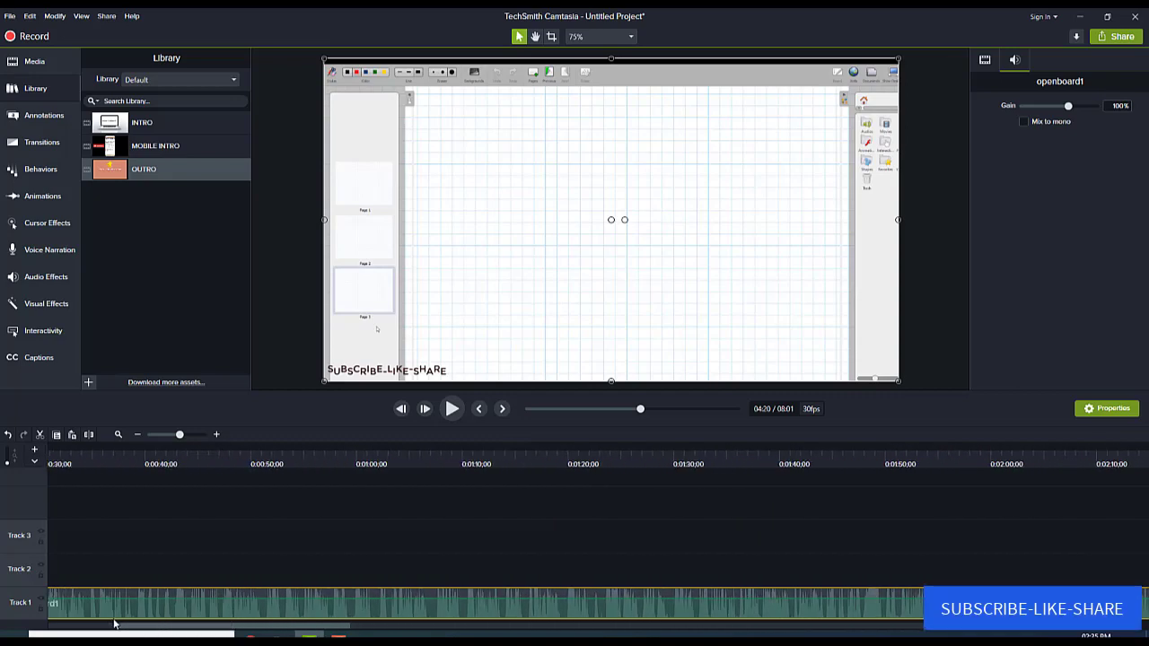
scroll(114, 622, "left", 3)
left_click(175, 464)
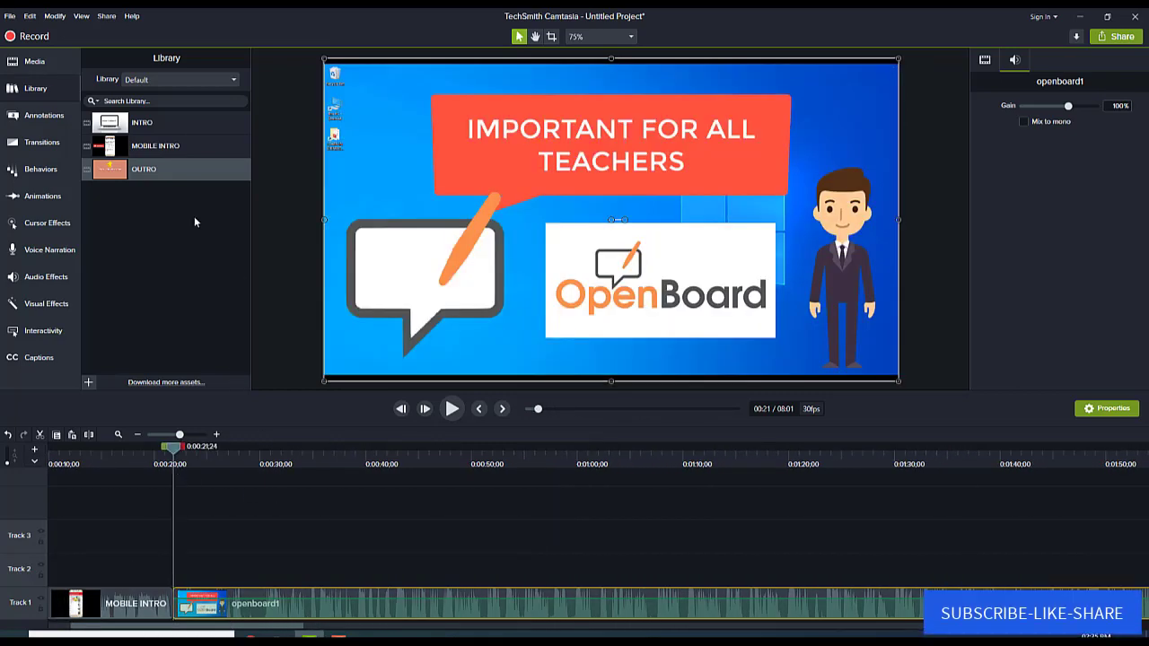
left_click(44, 115)
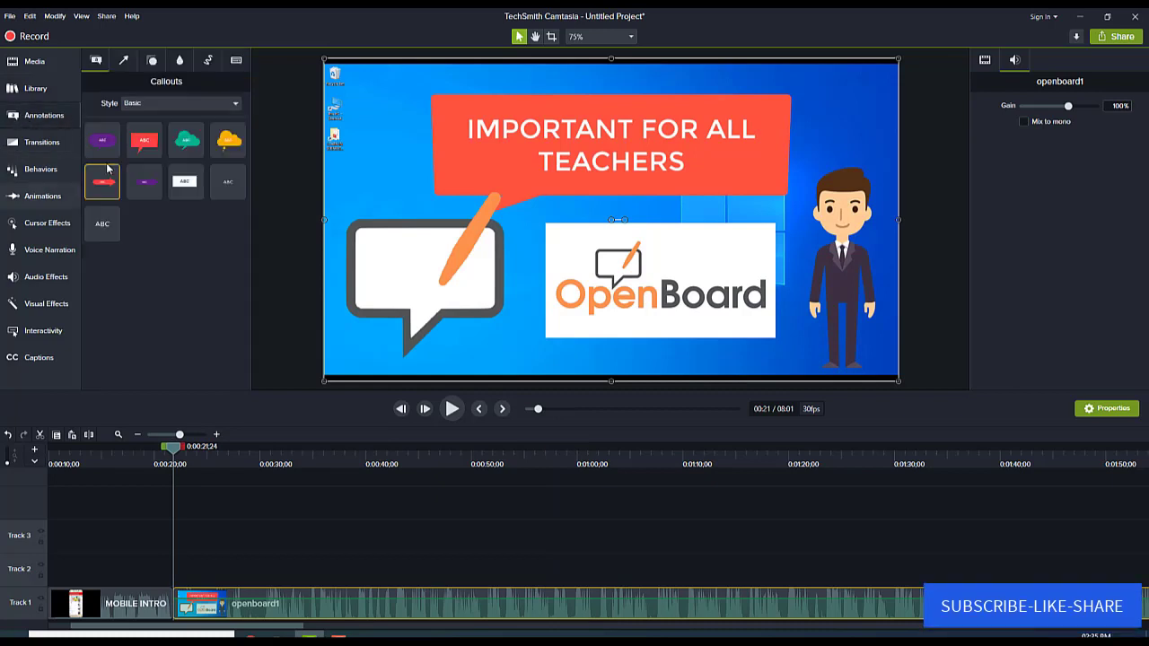
left_click_drag(102, 140, 661, 213)
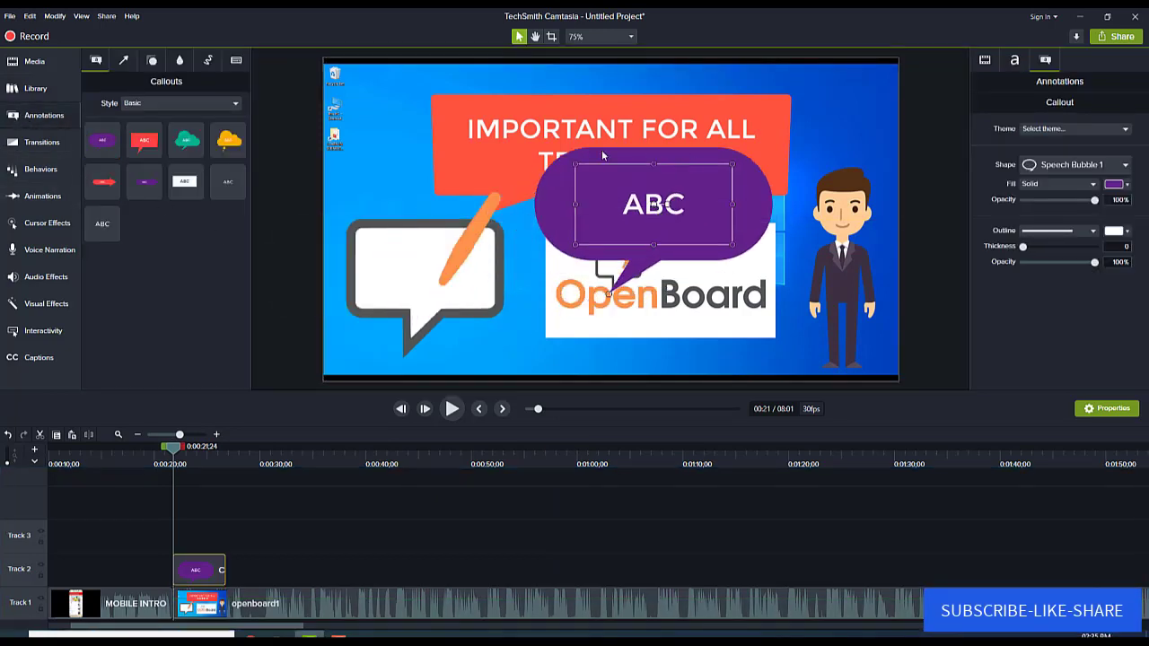
Replace the speech bubble's text with "welcome to my channel" and move the callout to the horizontal centre of the canvas.
double_click(637, 207)
type("we")
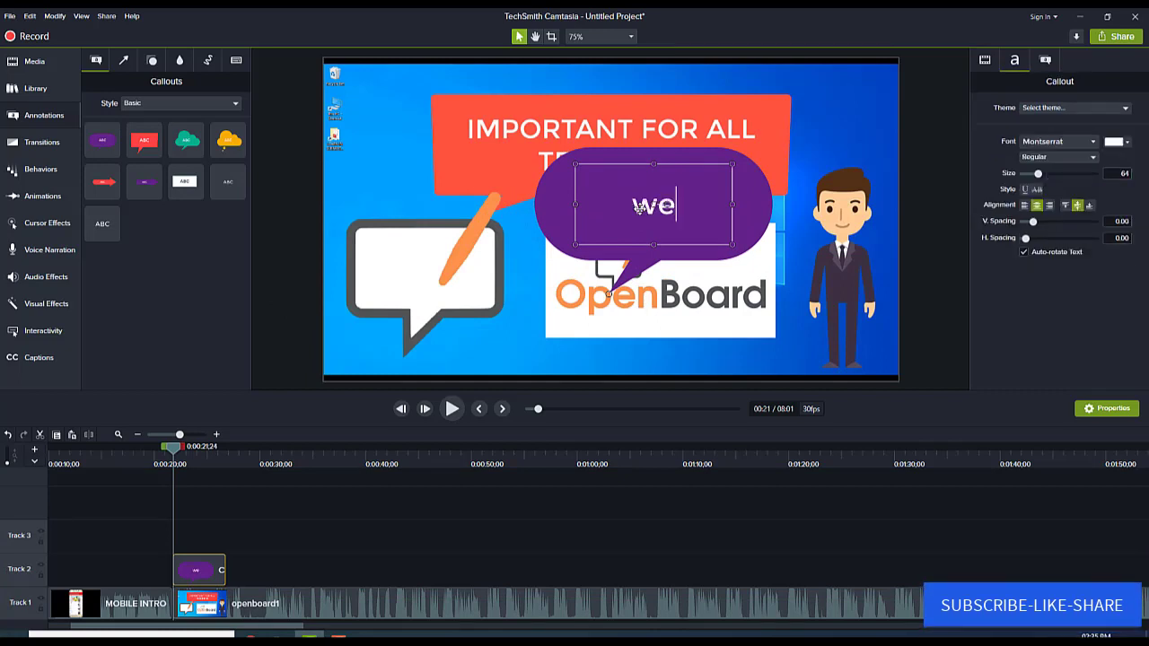
type("lcom")
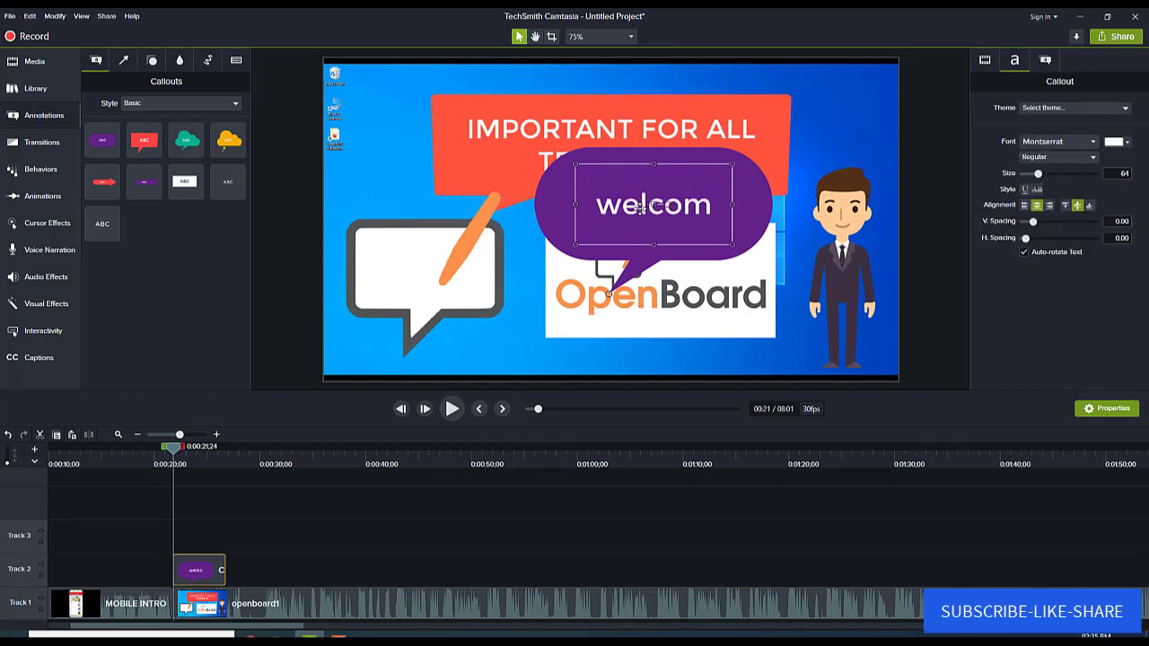
type("e to my ch")
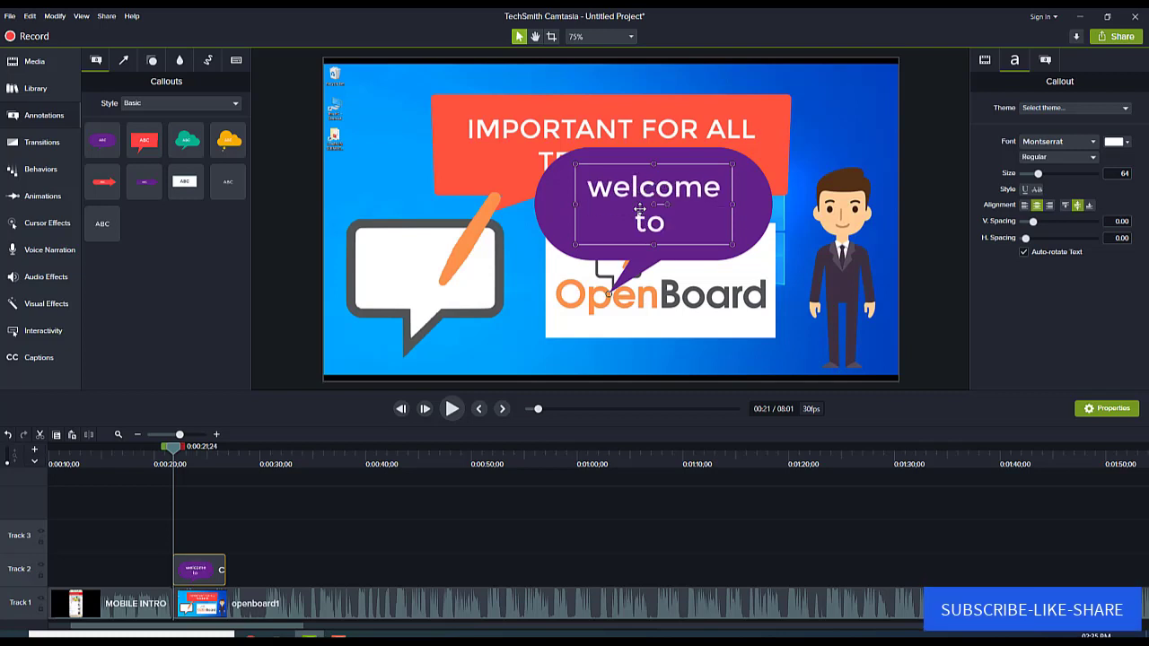
type("el")
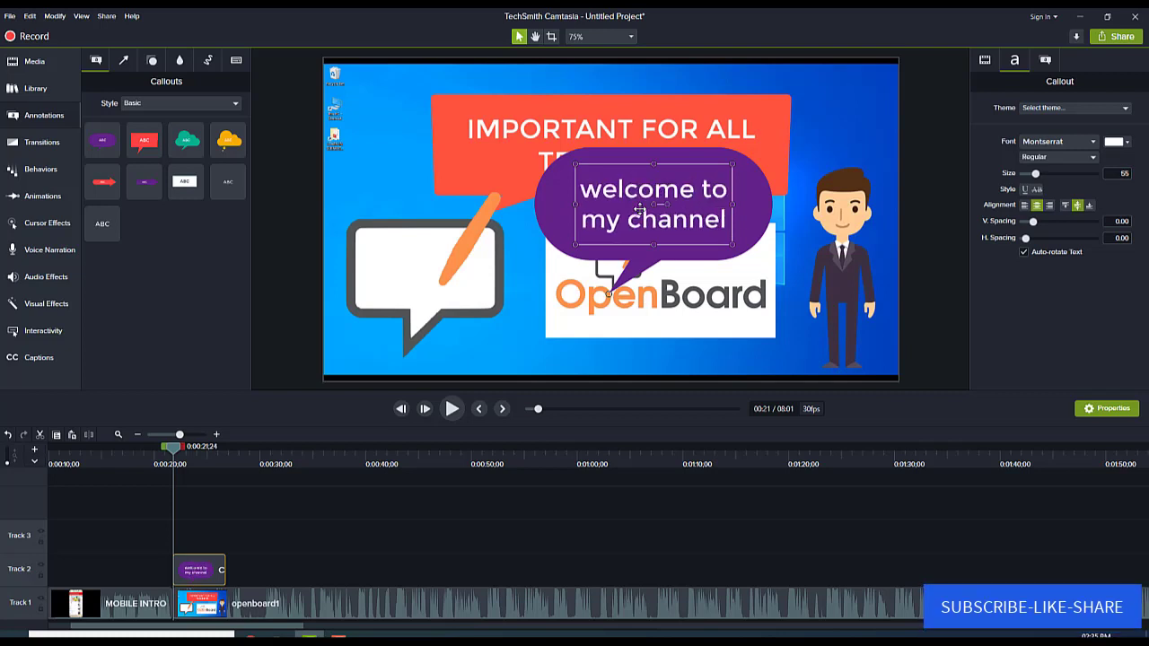
left_click(705, 275)
left_click(725, 219)
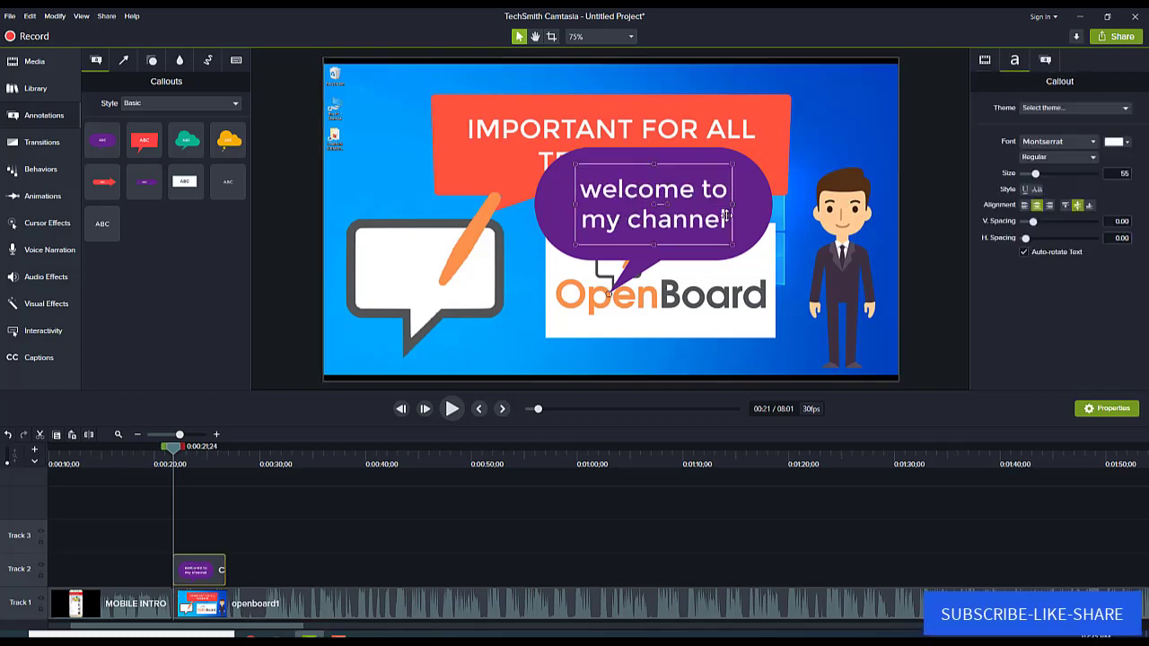
left_click_drag(738, 218, 695, 224)
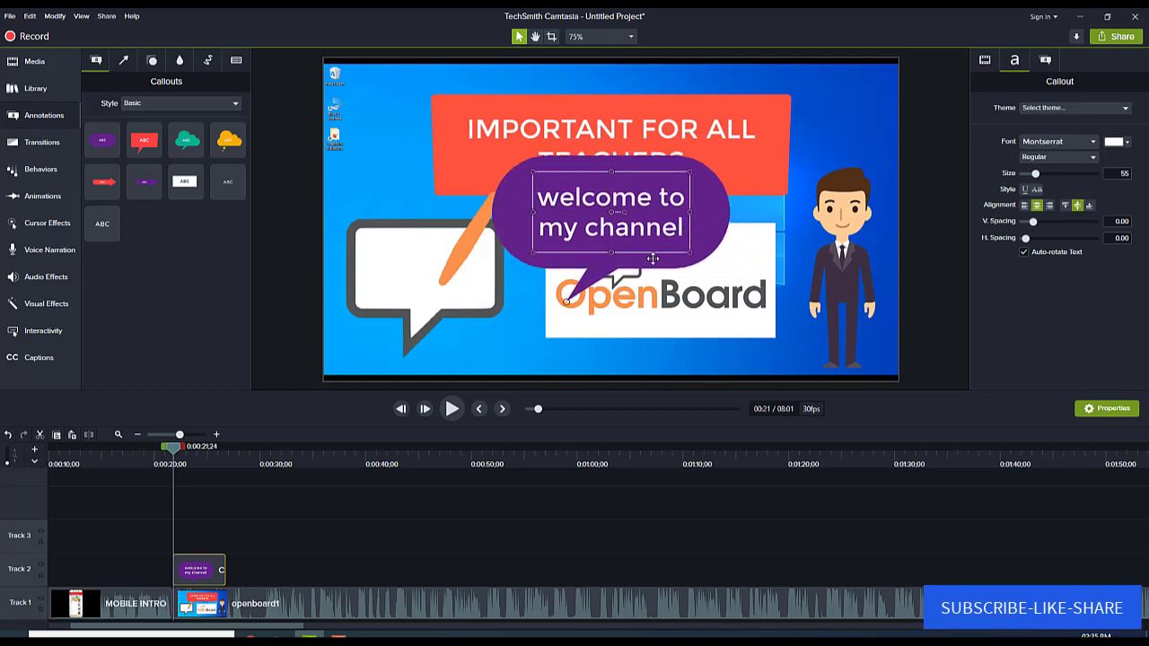
Apply the Pulsating behavior to the "welcome to my channel" callout and preview its animation.
left_click(34, 180)
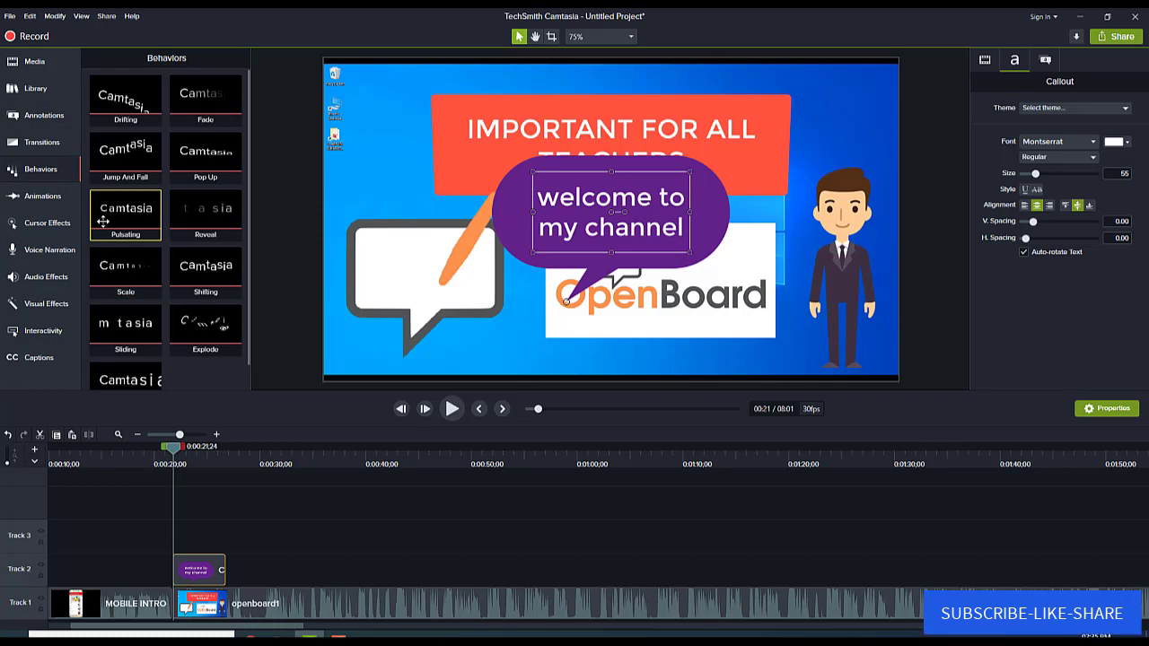
left_click_drag(104, 221, 579, 235)
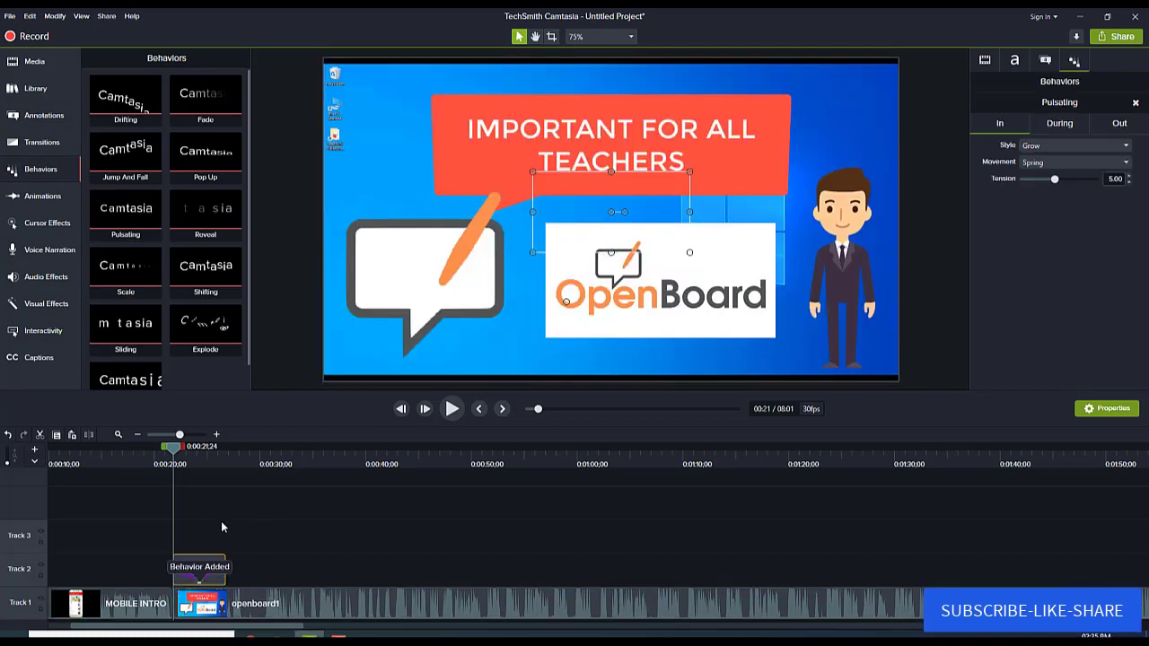
key("space")
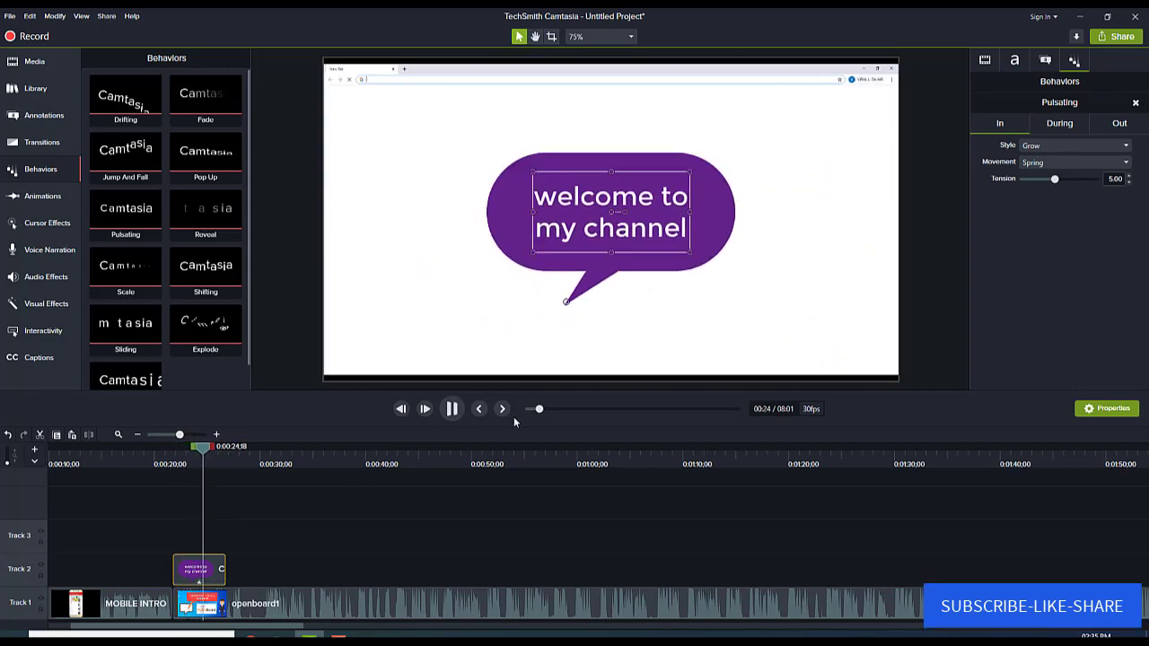
left_click(634, 276)
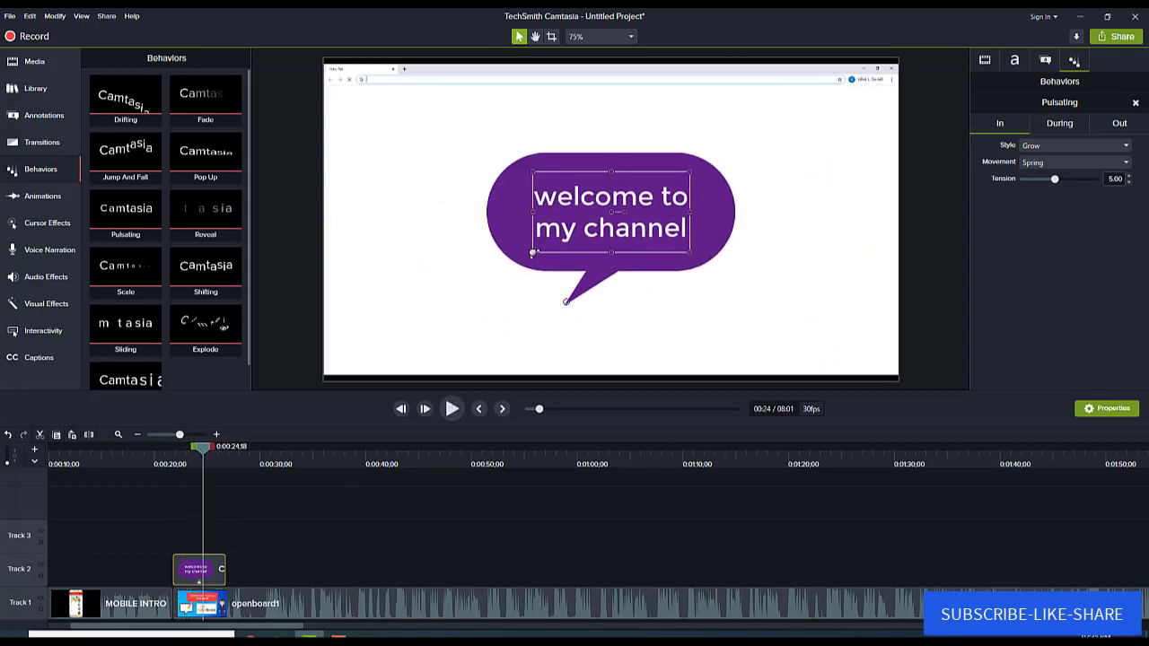
Enlarge the "welcome to my channel" callout, set its font size to 72 and play it back.
left_click_drag(533, 252, 497, 269)
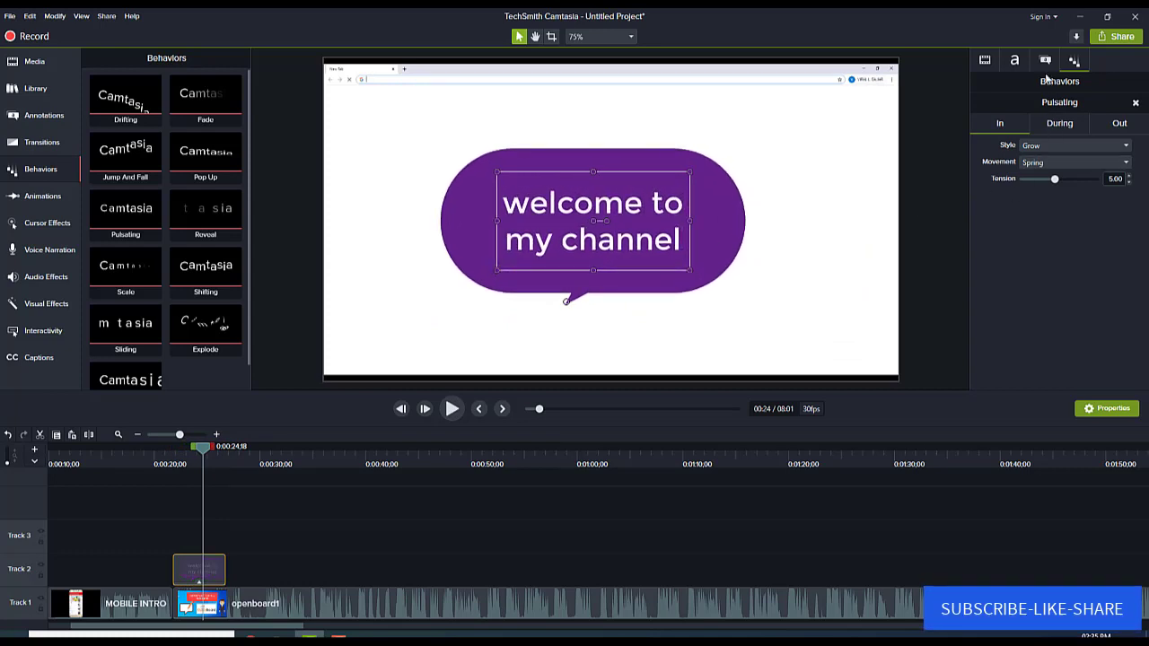
left_click(1015, 61)
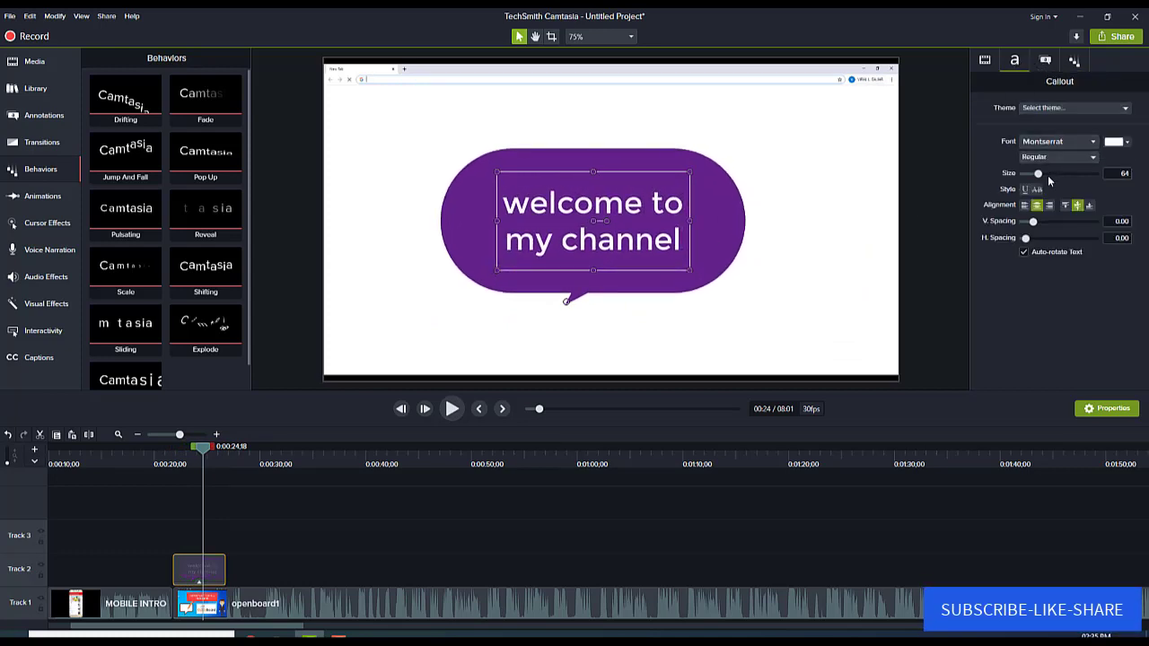
left_click_drag(1038, 175, 1041, 176)
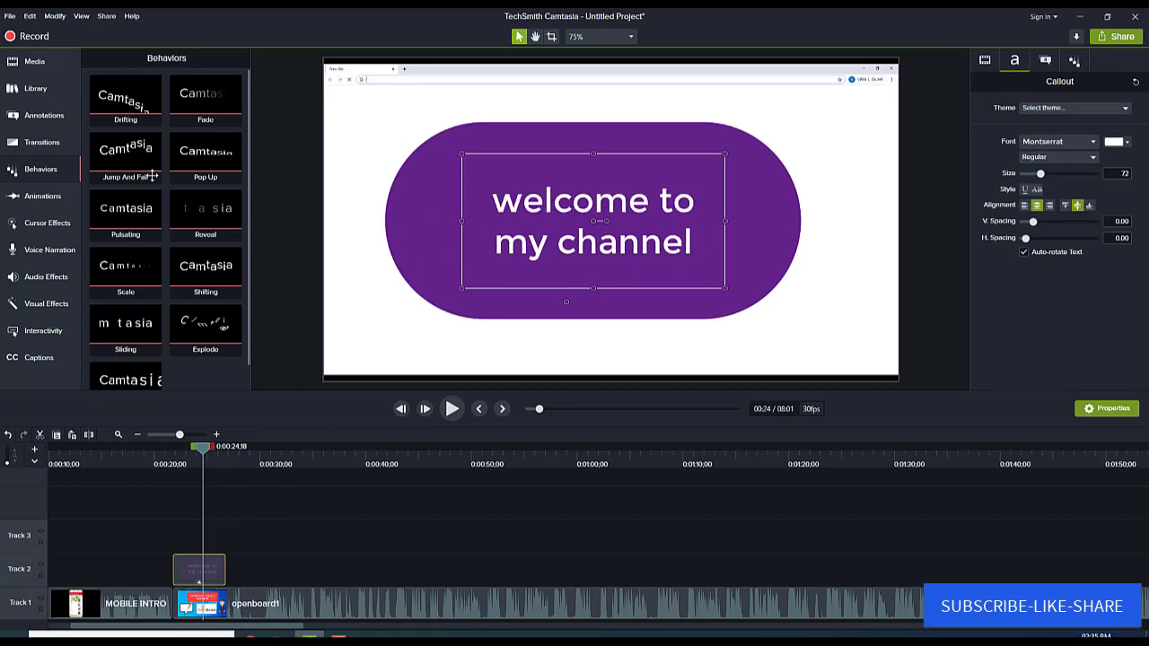
left_click(43, 115)
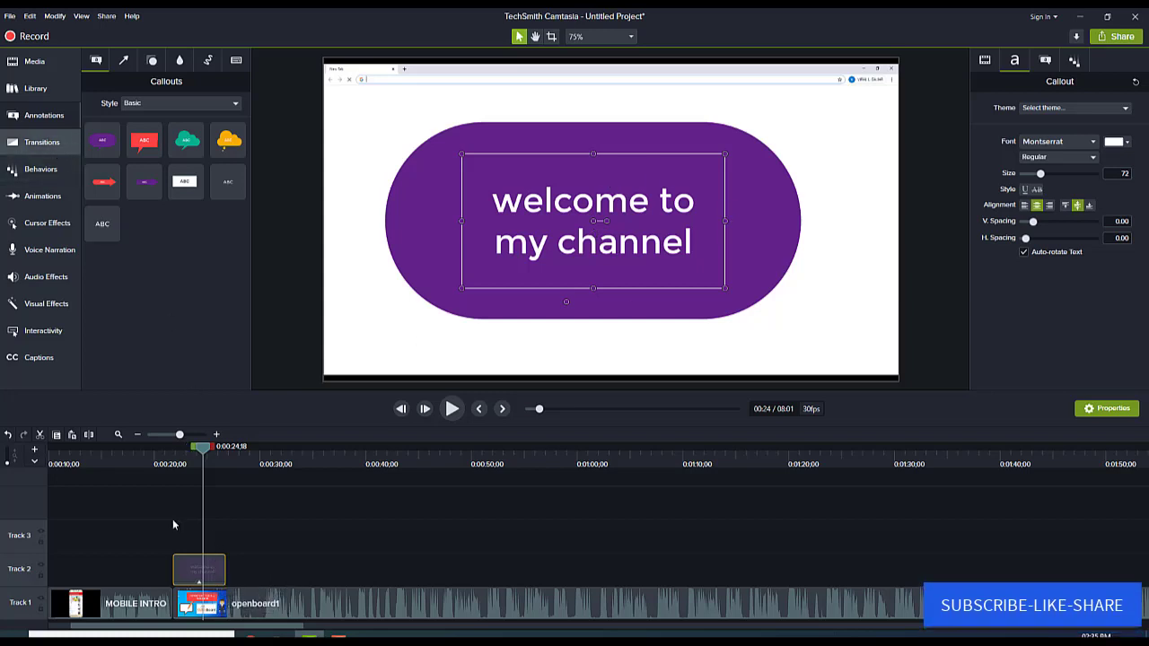
key("space")
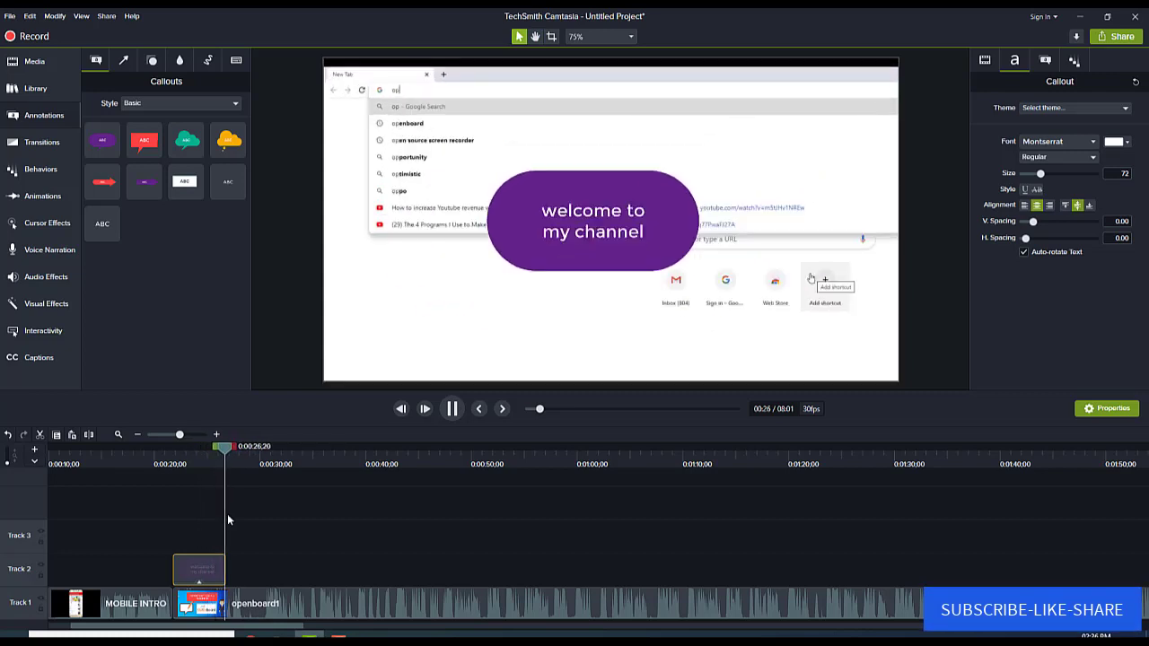
key("space")
Add the shimmer-01 lower third from the Camtasia 2019 library to Track 2 at 0:00:30;00.
left_click(260, 460)
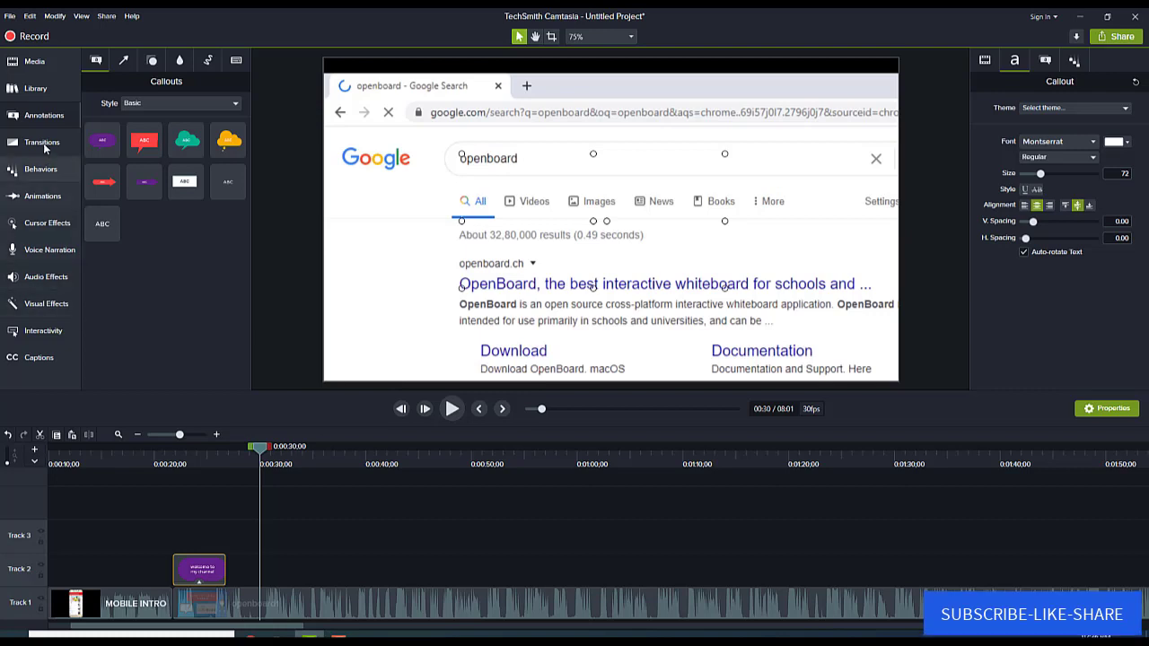
left_click(34, 90)
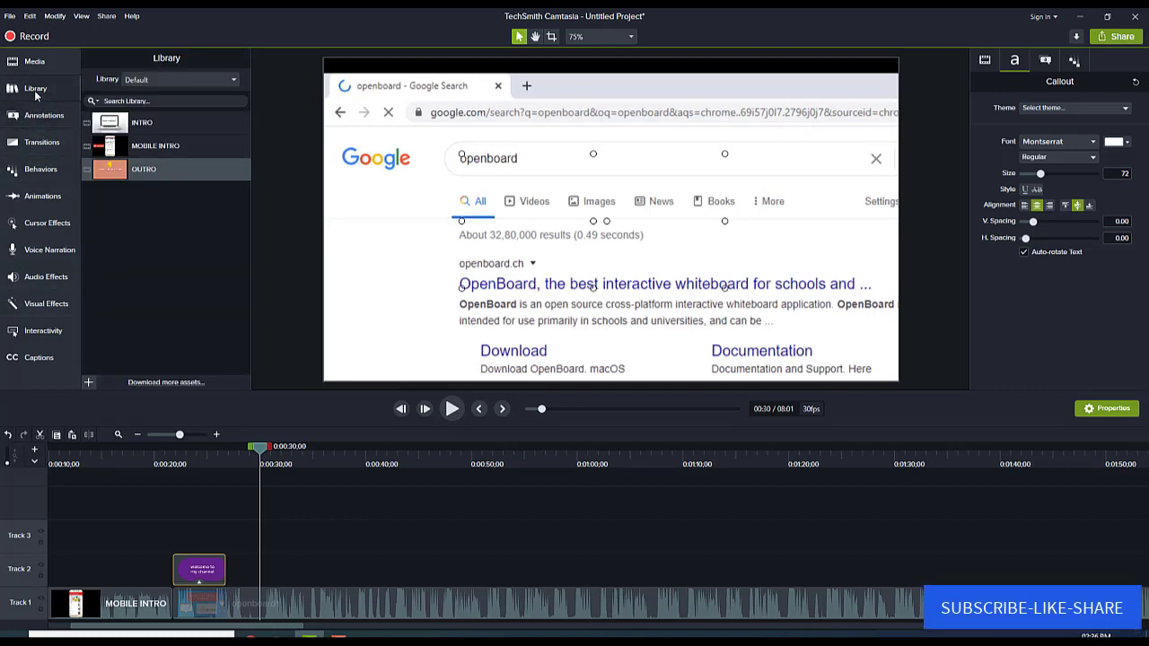
left_click(155, 81)
left_click(150, 107)
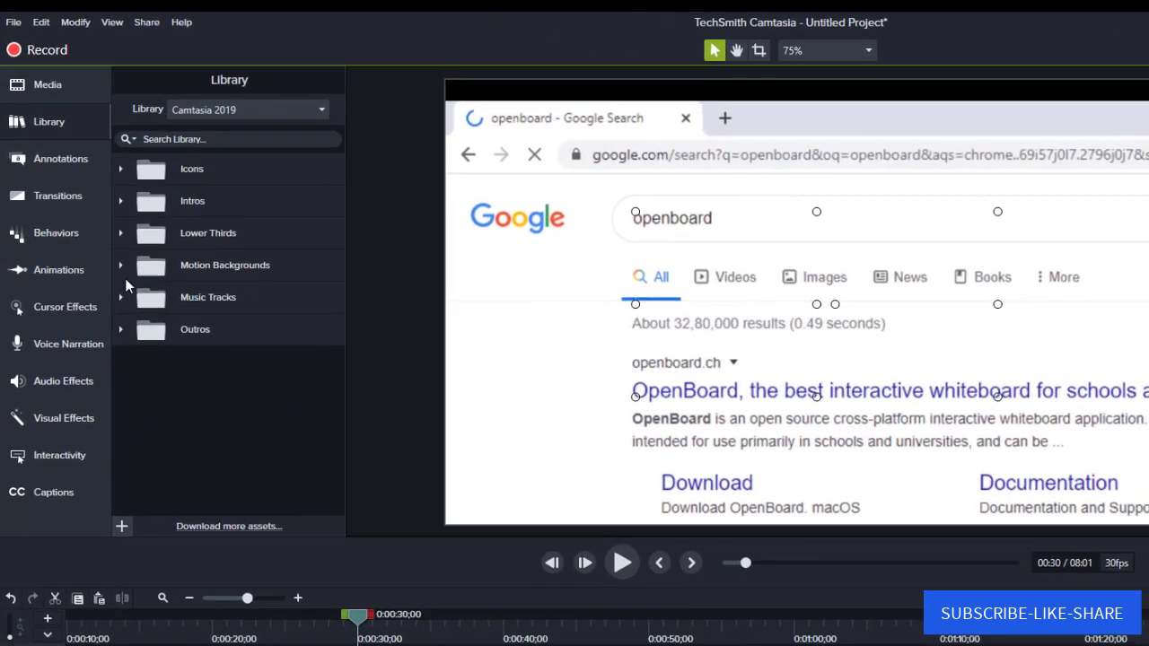
left_click(122, 235)
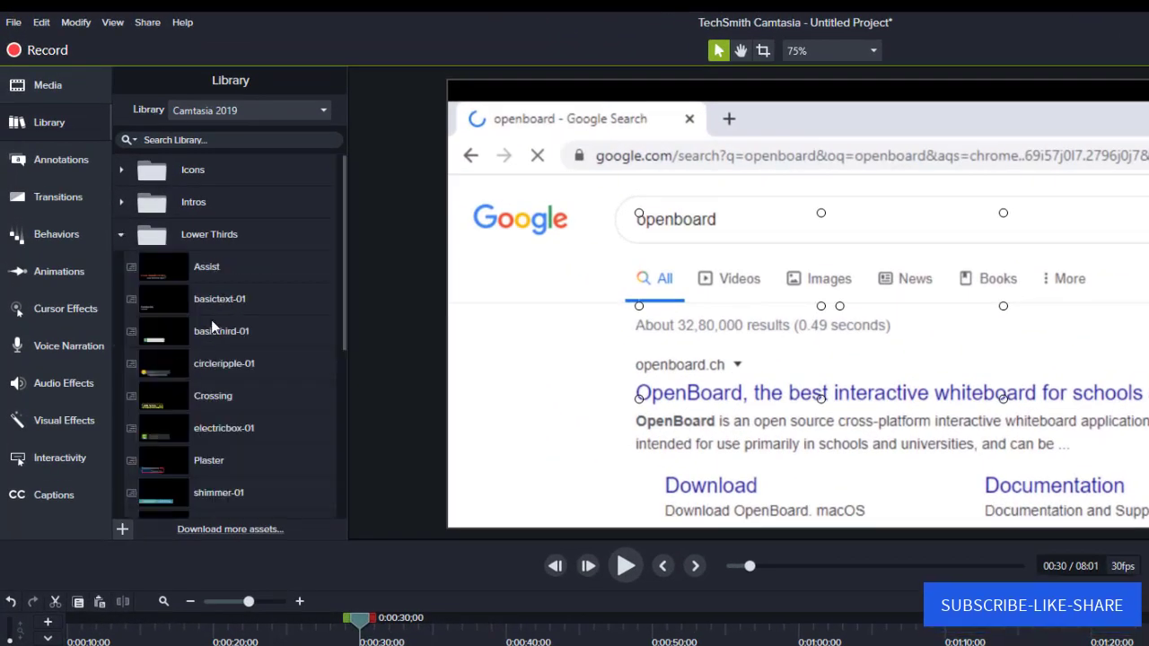
scroll(211, 320, "down", 1)
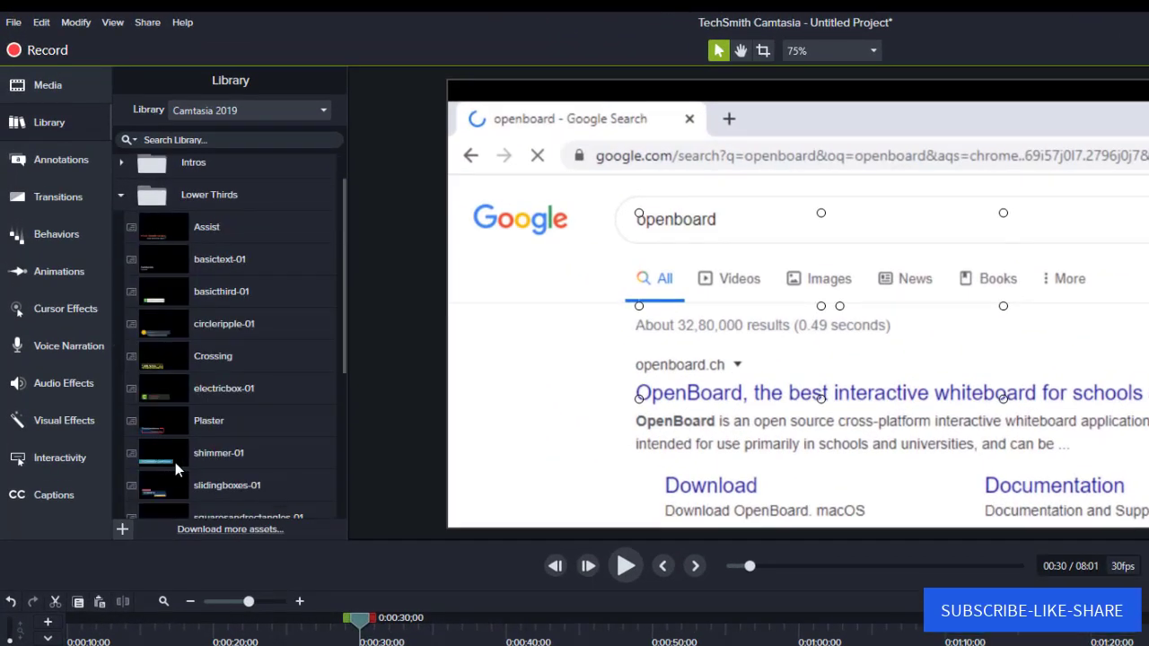
left_click_drag(175, 462, 281, 614)
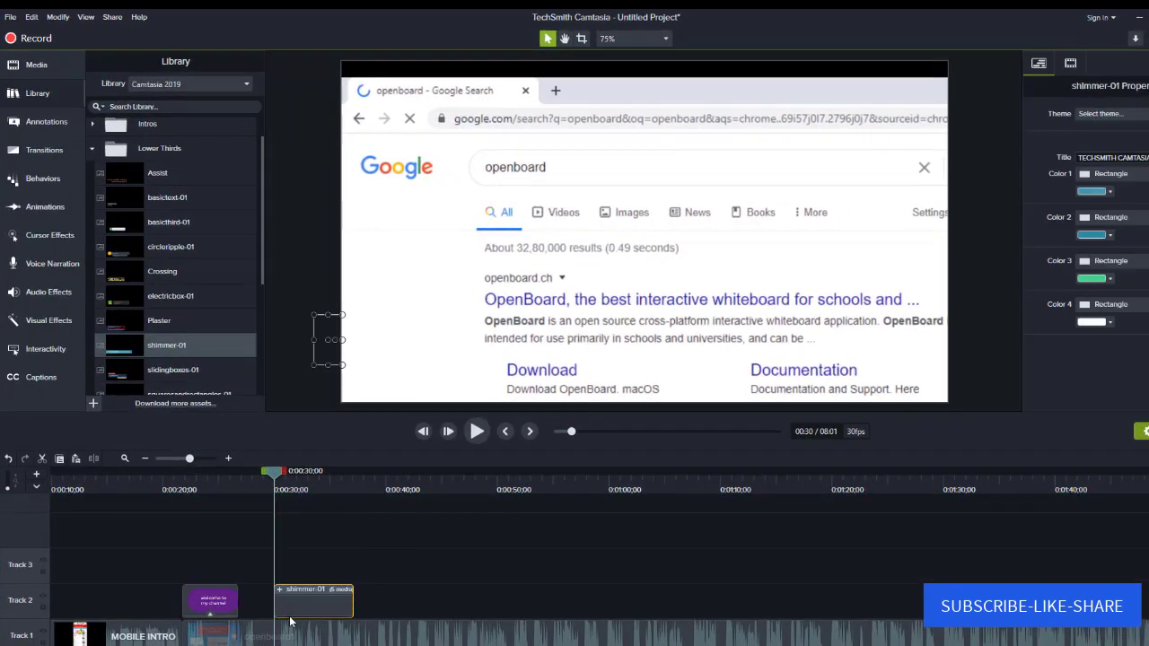
Play to where the shimmer-01 title shows, shrink it and place it in the lower-left corner of the video.
key("space")
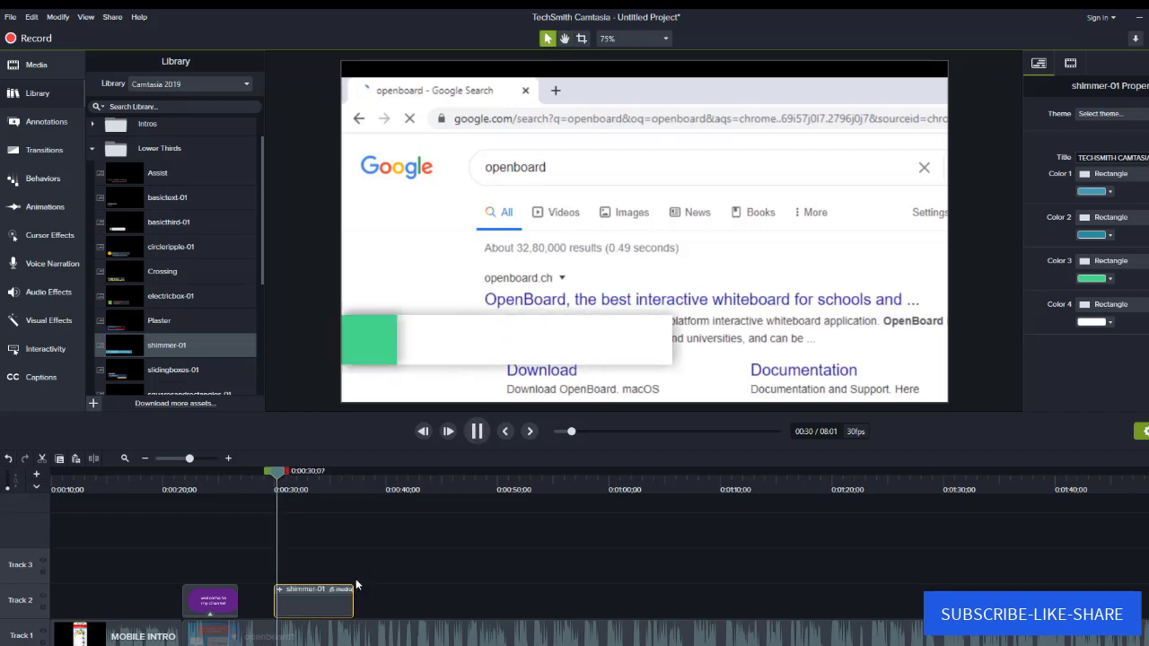
key("space")
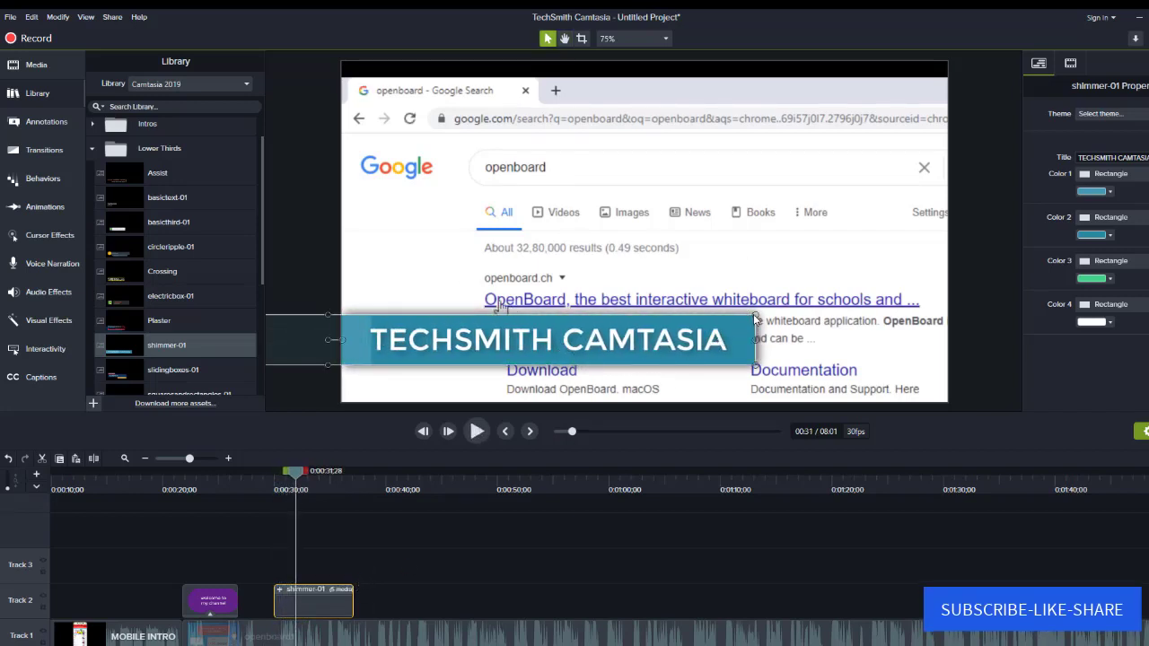
left_click_drag(754, 315, 357, 390)
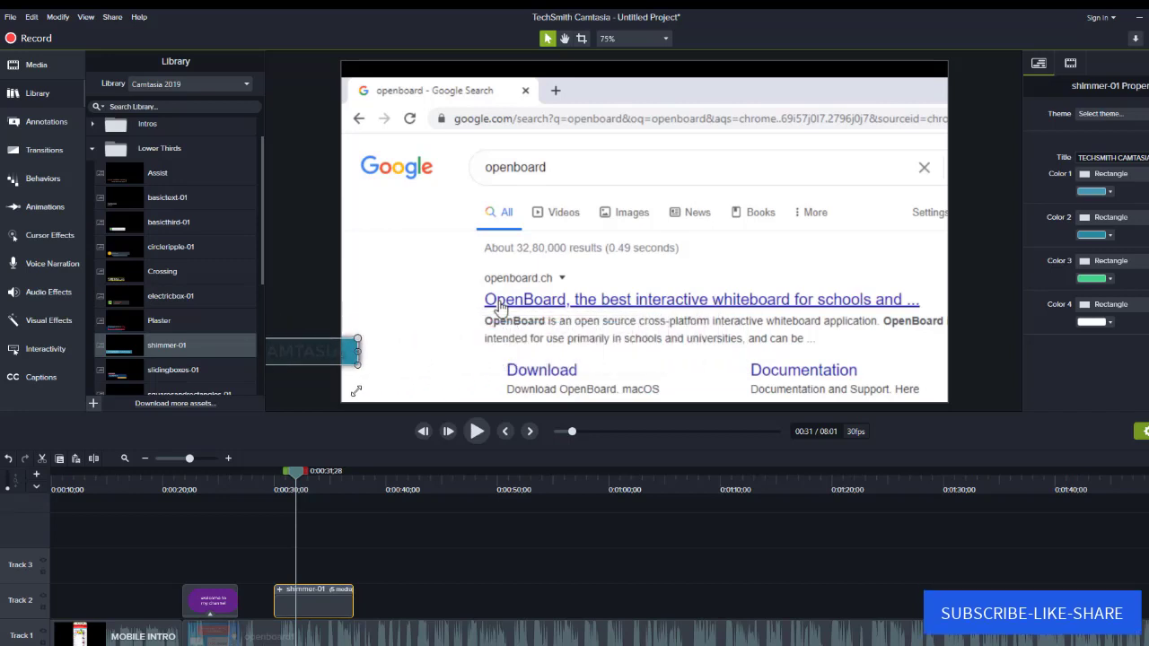
left_click_drag(301, 358, 508, 381)
left_click_drag(570, 361, 420, 387)
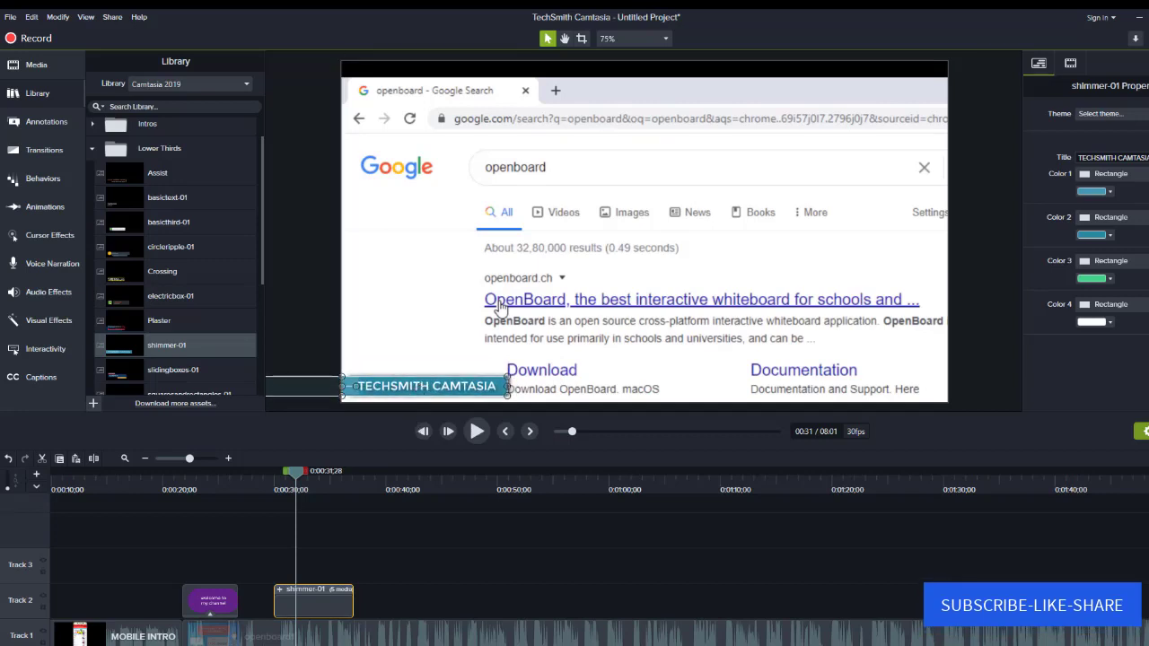
Replace the "TECHSMITH CAMTASIA" title text in the shimmer-01 lower third with "subscribe".
double_click(425, 384)
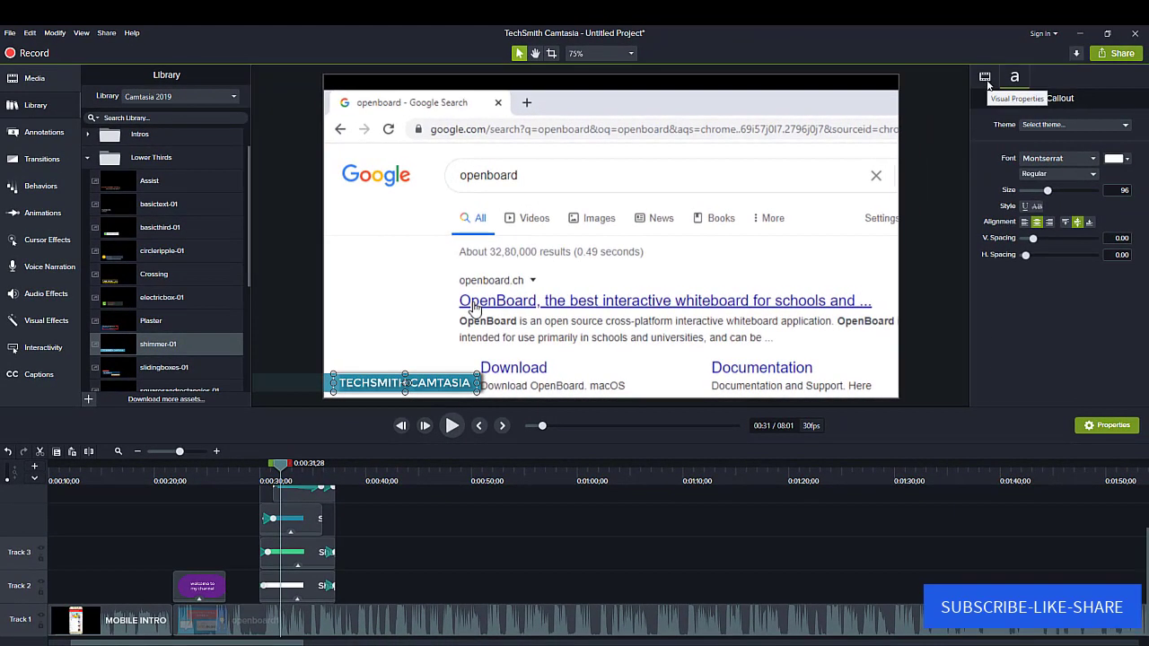
left_click(985, 77)
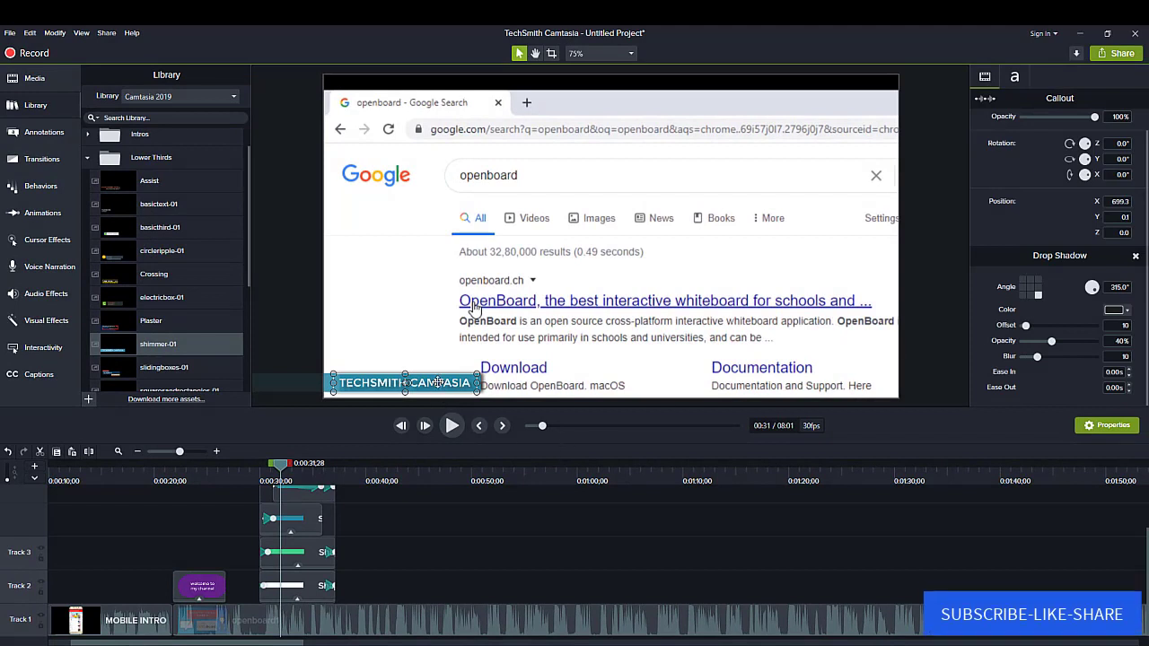
double_click(438, 382)
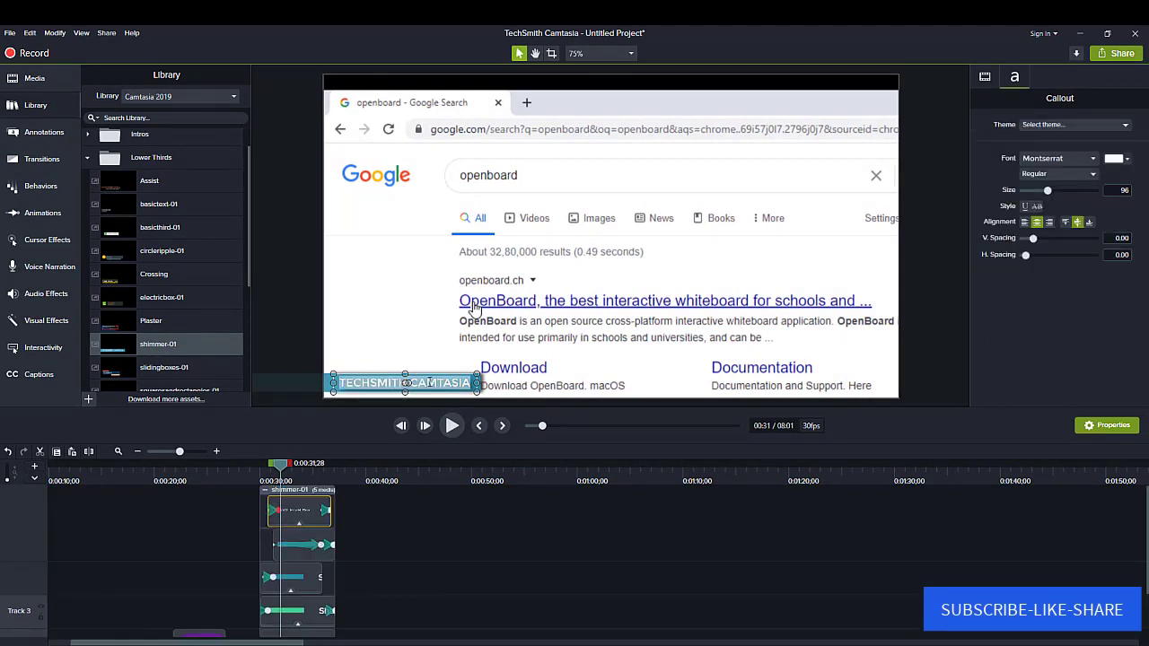
key("BackSpace")
type("sub")
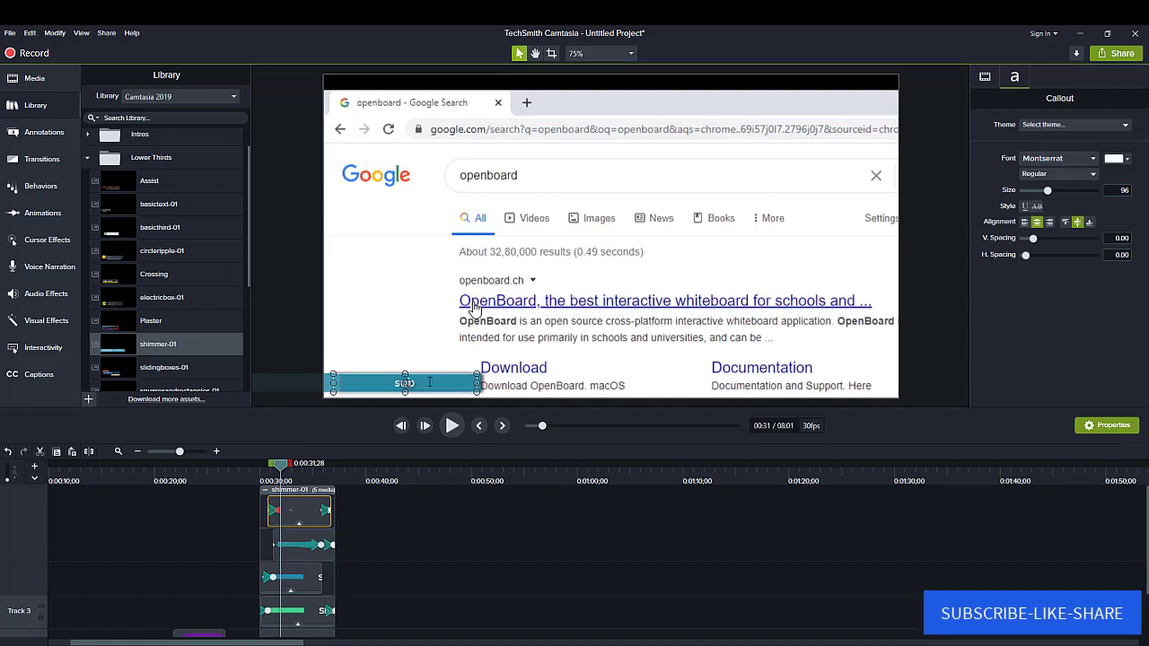
type("scribe")
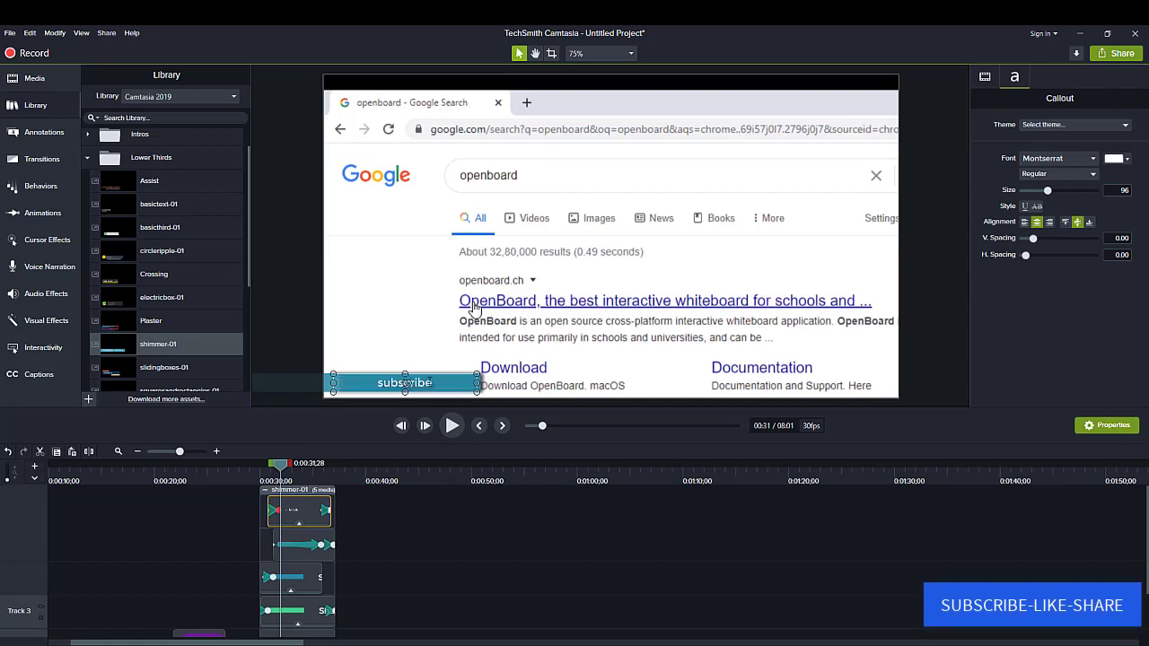
left_click(376, 348)
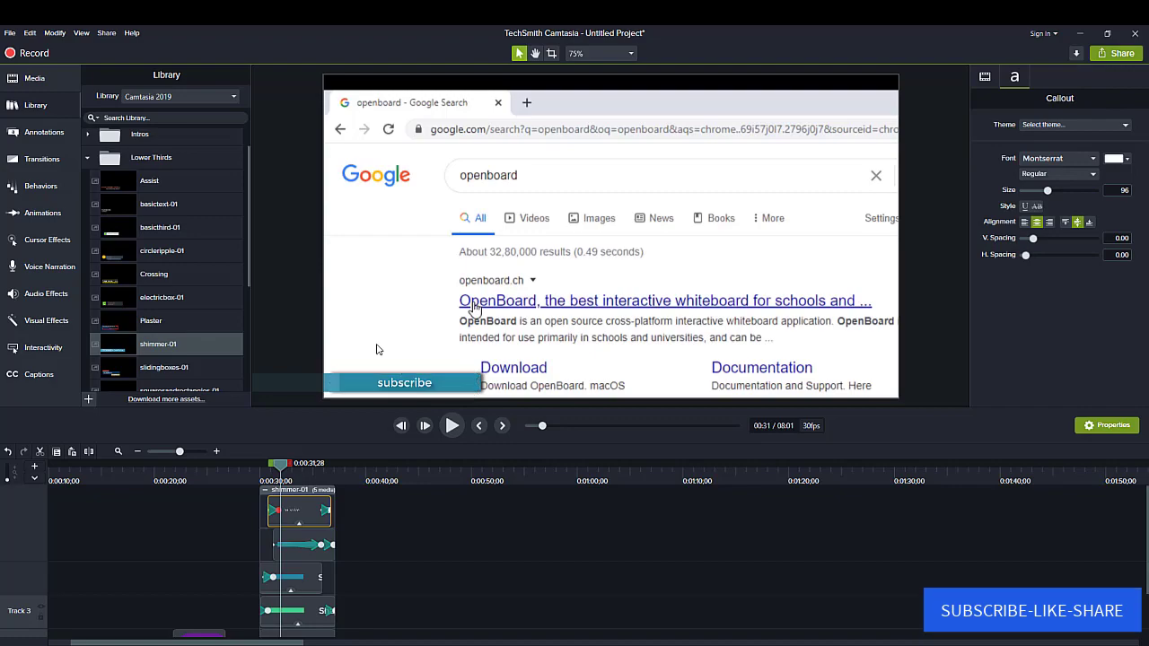
Play the video from 0:00:29;23 to preview the "subscribe" lower third.
left_click(257, 480)
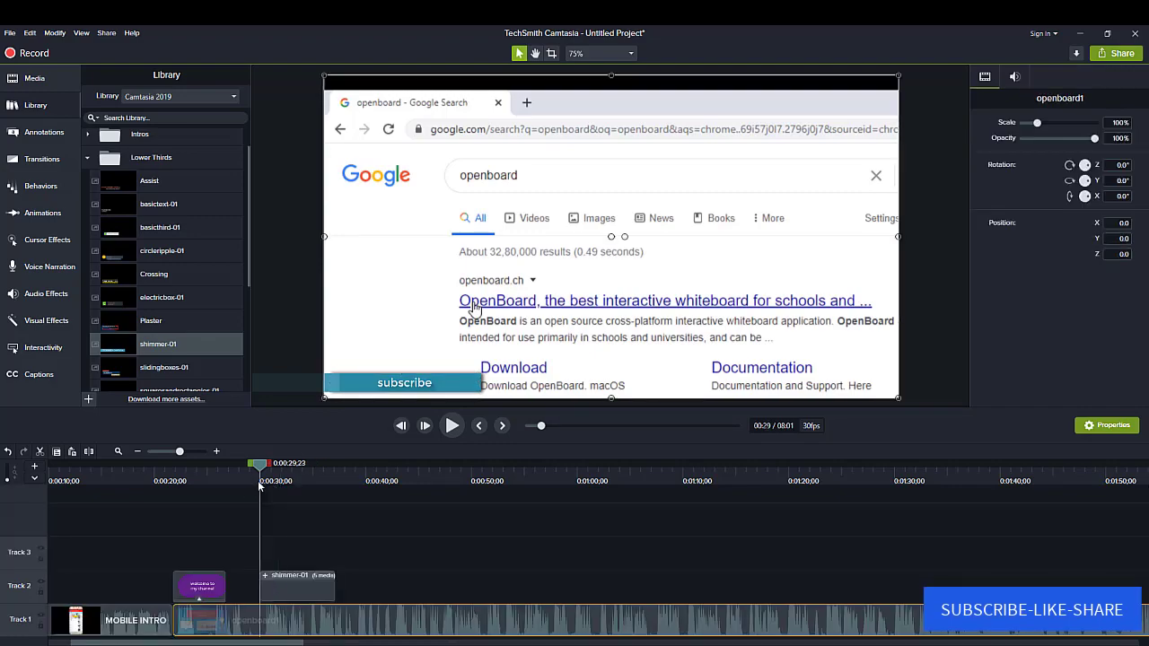
key("space")
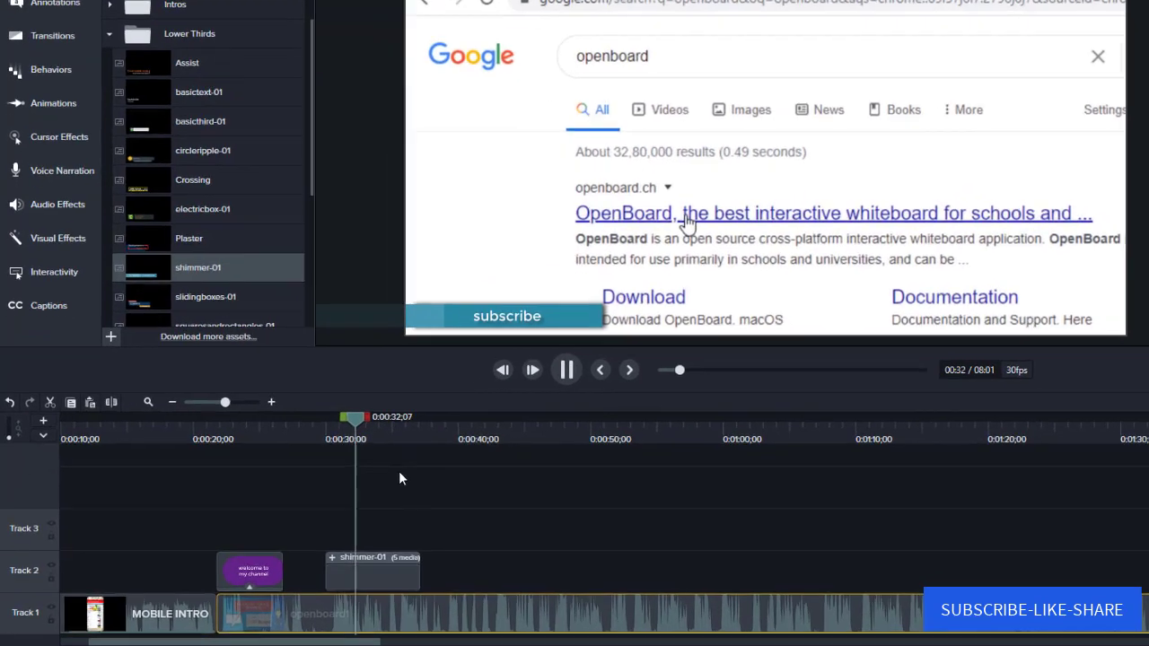
key("space")
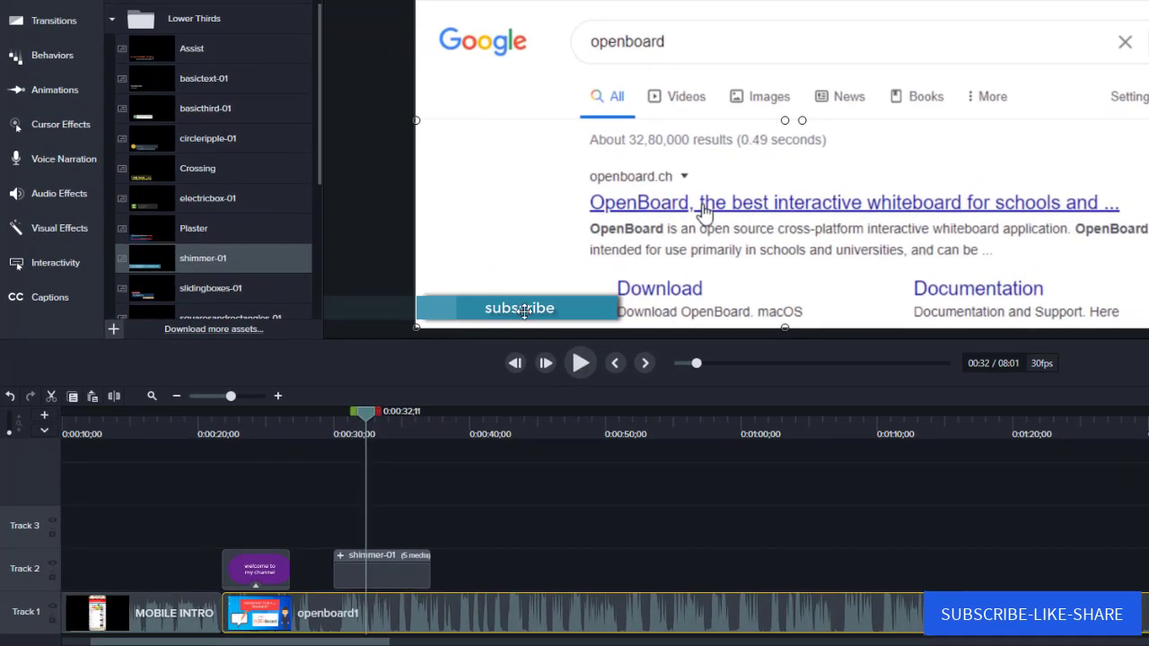
Paste copies of the shimmer-01 clip onto Track 2 at 0:00:55;23 and 0:01:21;13.
left_click(408, 579)
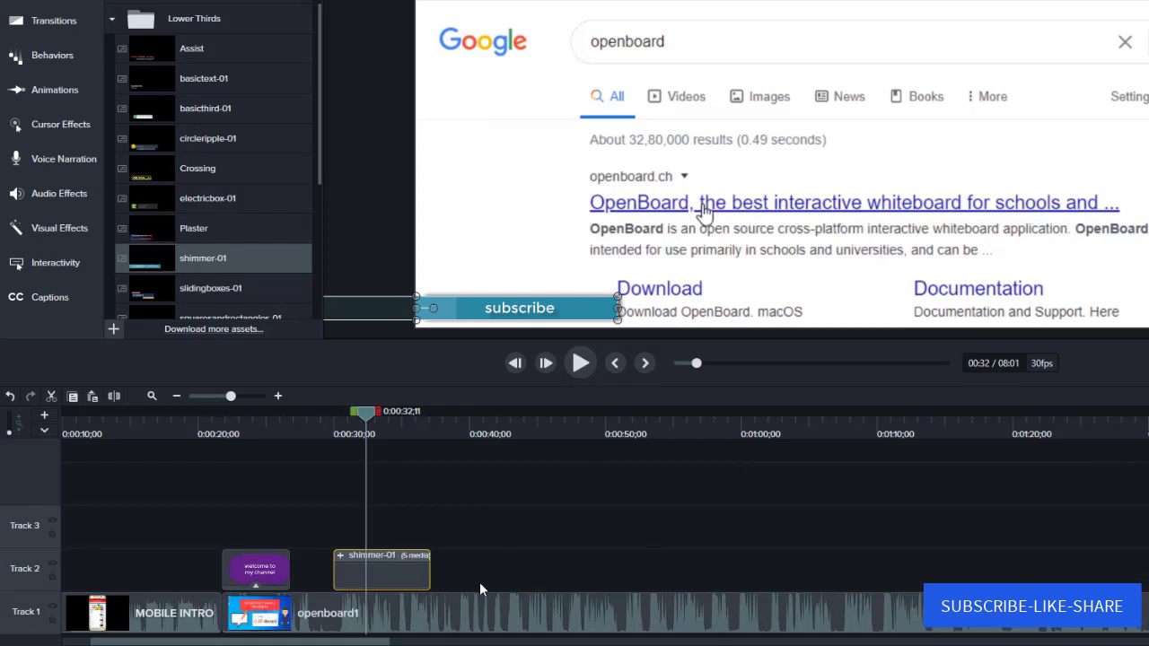
left_click_drag(679, 432, 683, 423)
key("ctrl+v")
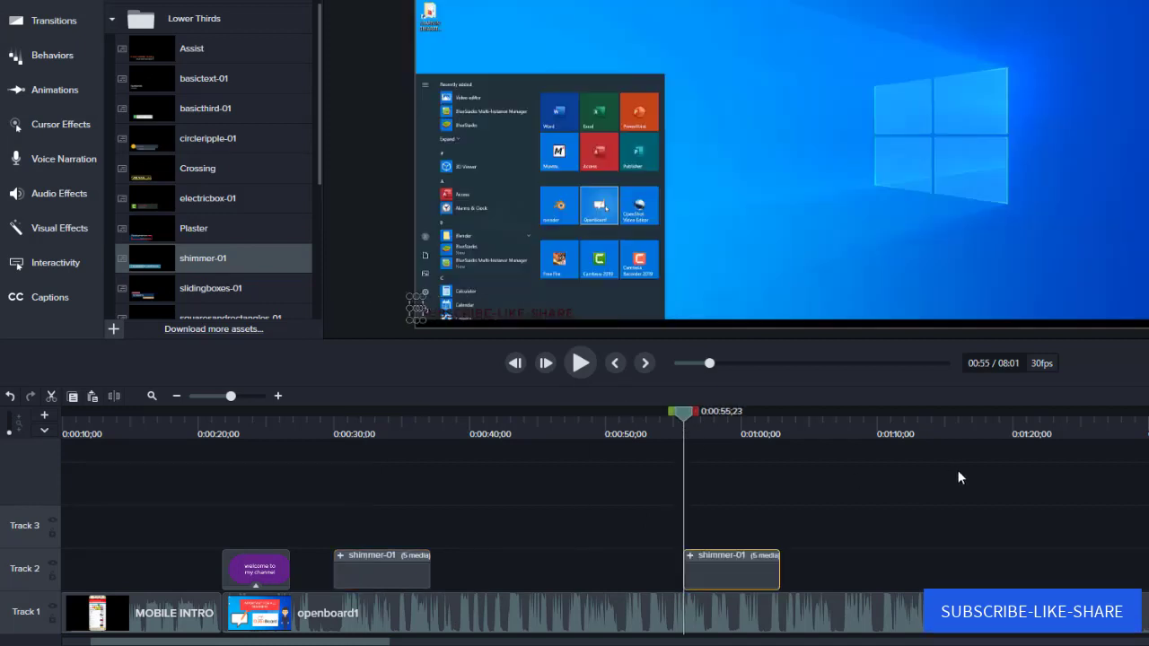
left_click(1033, 435)
key("ctrl+v")
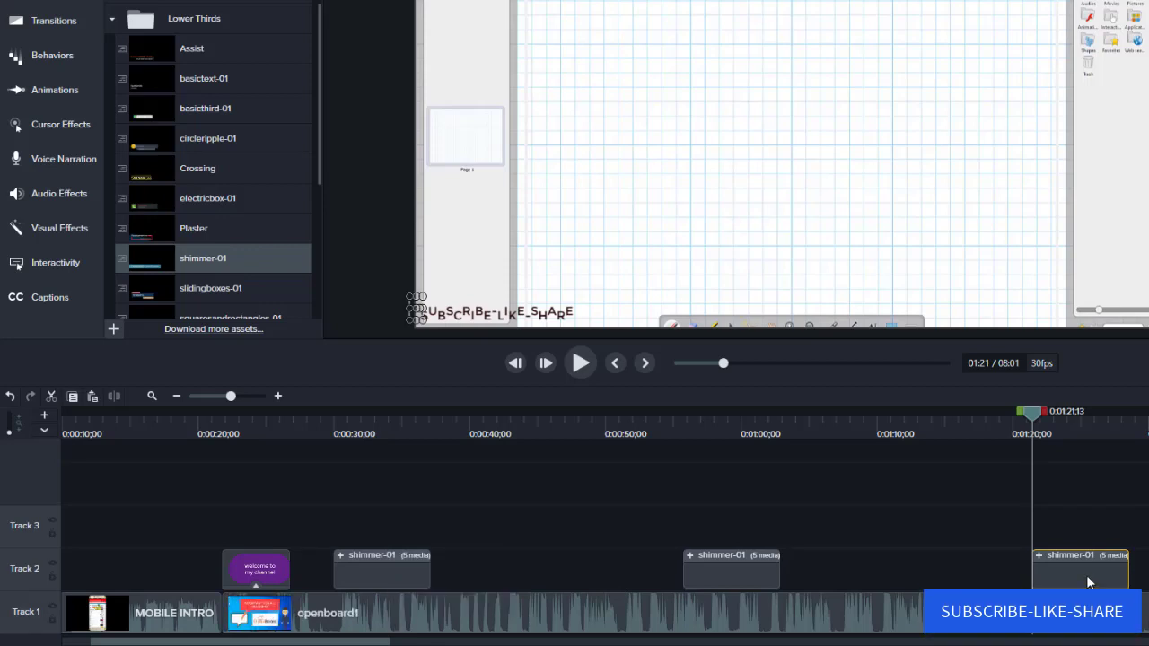
Delete the two pasted shimmer-01 clips and the original shimmer-01 clip from Track 2.
left_click_drag(661, 527, 1147, 578)
key("Delete")
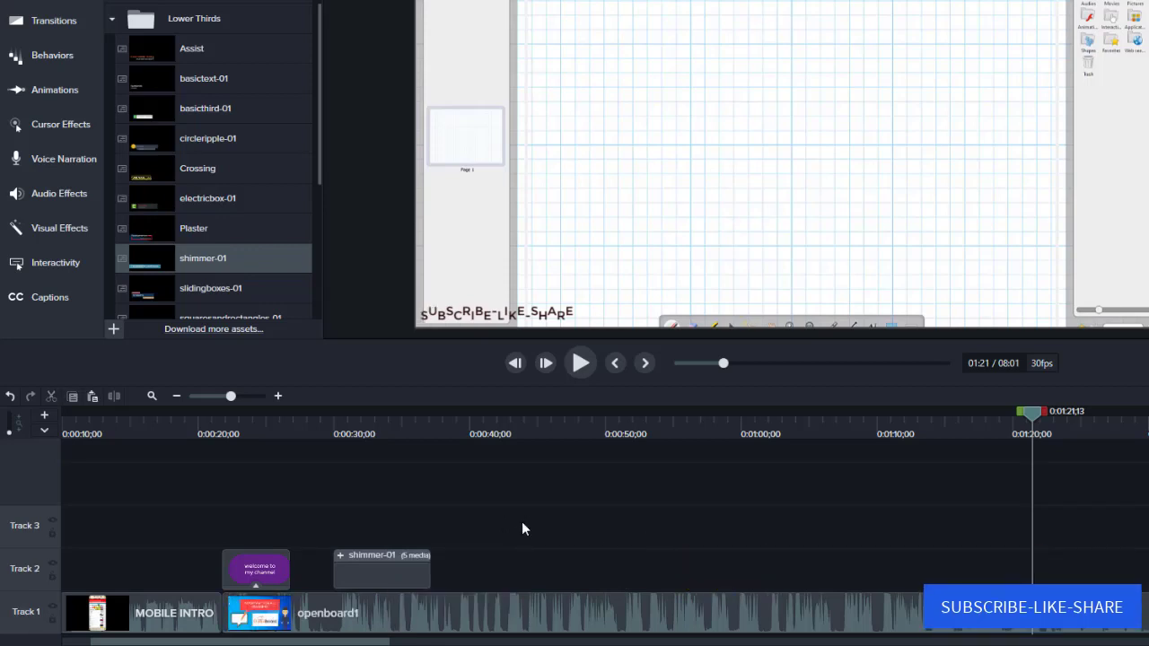
left_click(393, 569)
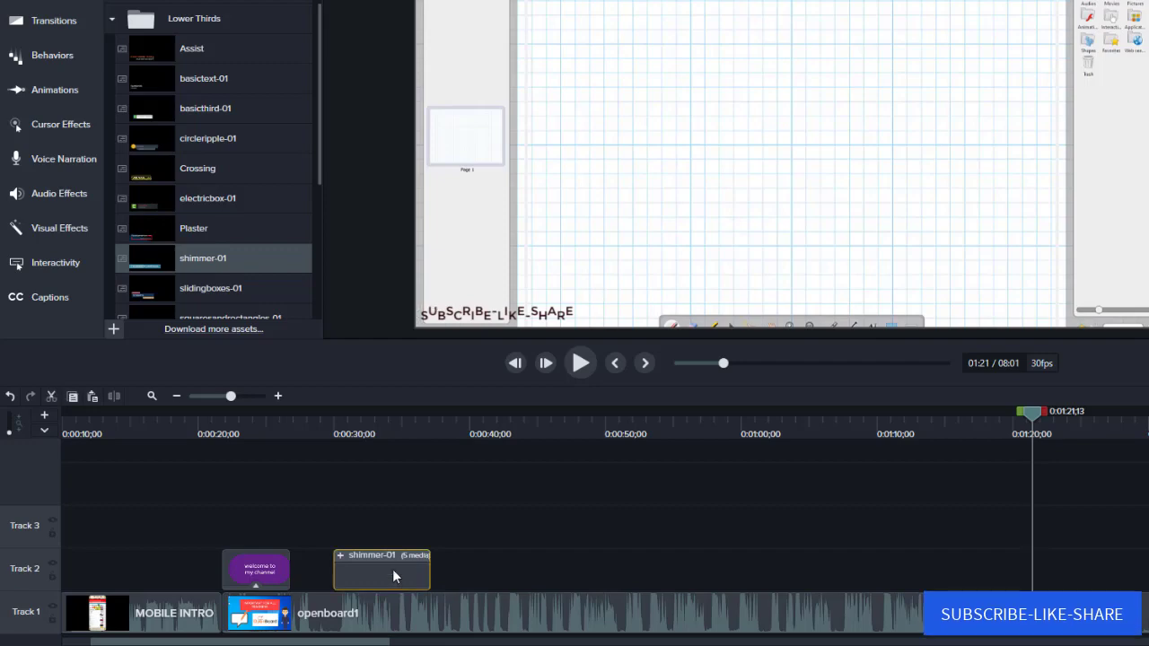
key("Delete")
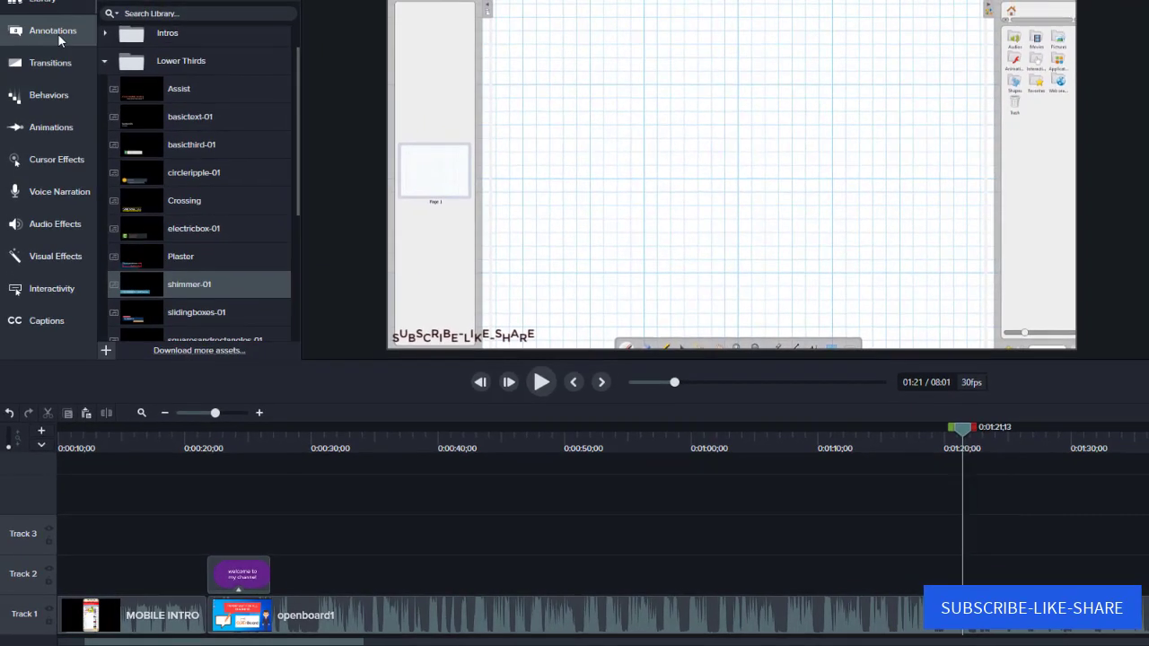
Add a plain ABC text callout to Track 2 at 0:00:31;07 and play to where it shows.
left_click(57, 34)
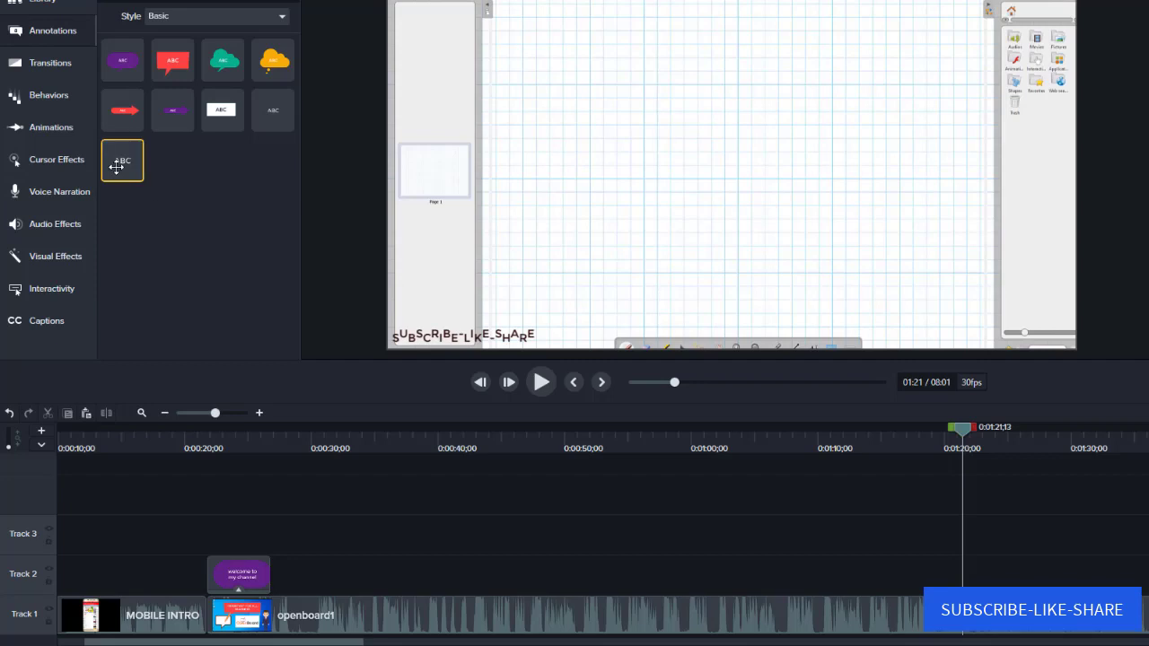
mouse_move(117, 160)
left_mouse_down()
mouse_move(372, 482)
mouse_move(328, 567)
left_mouse_up()
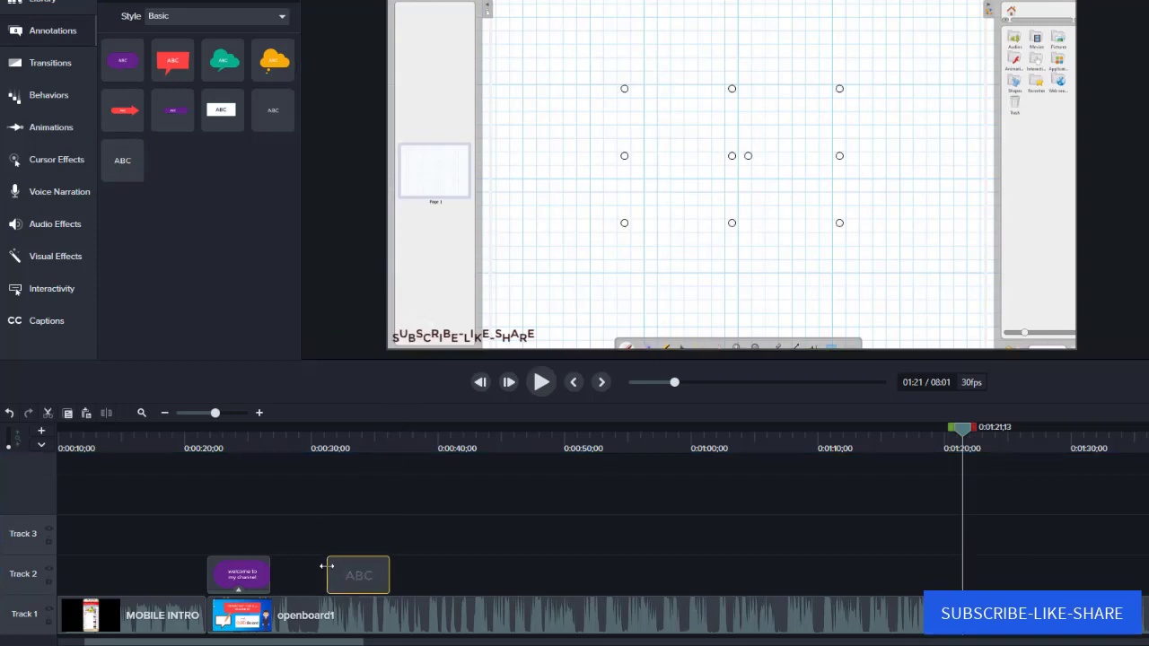
left_click(355, 571)
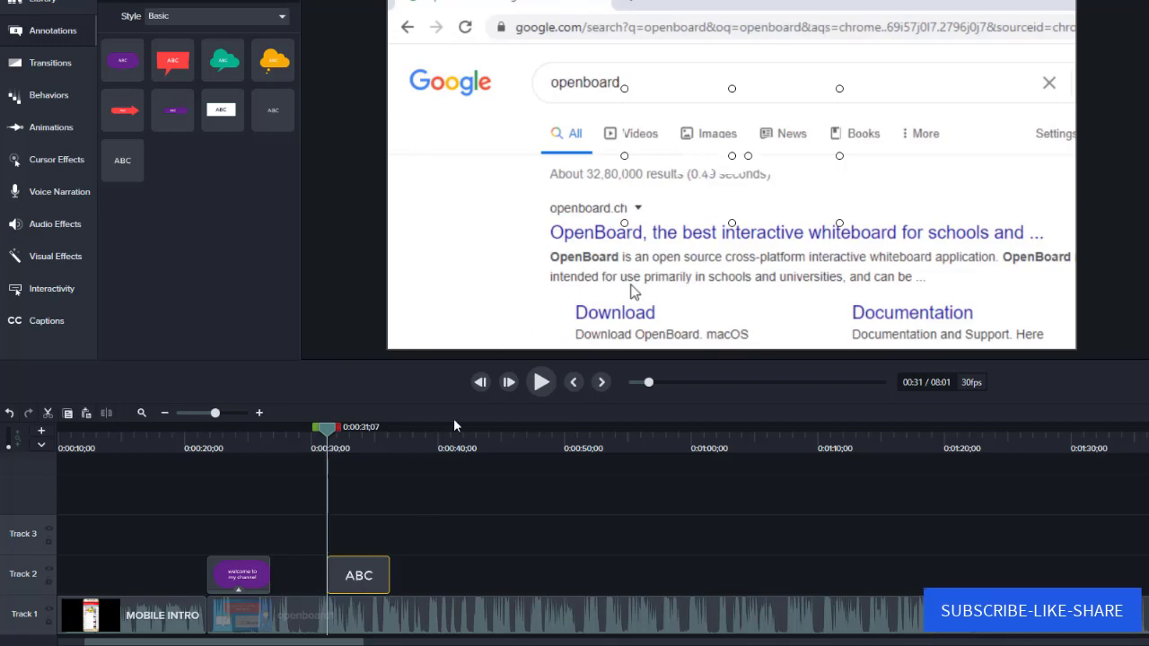
key("space")
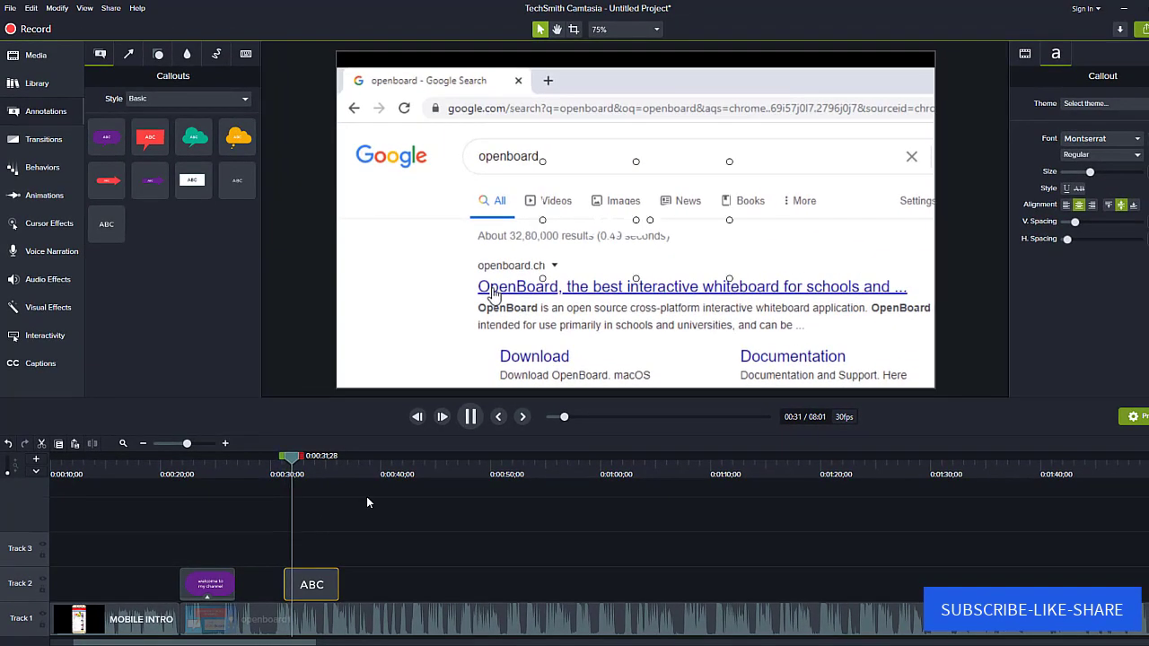
key("space")
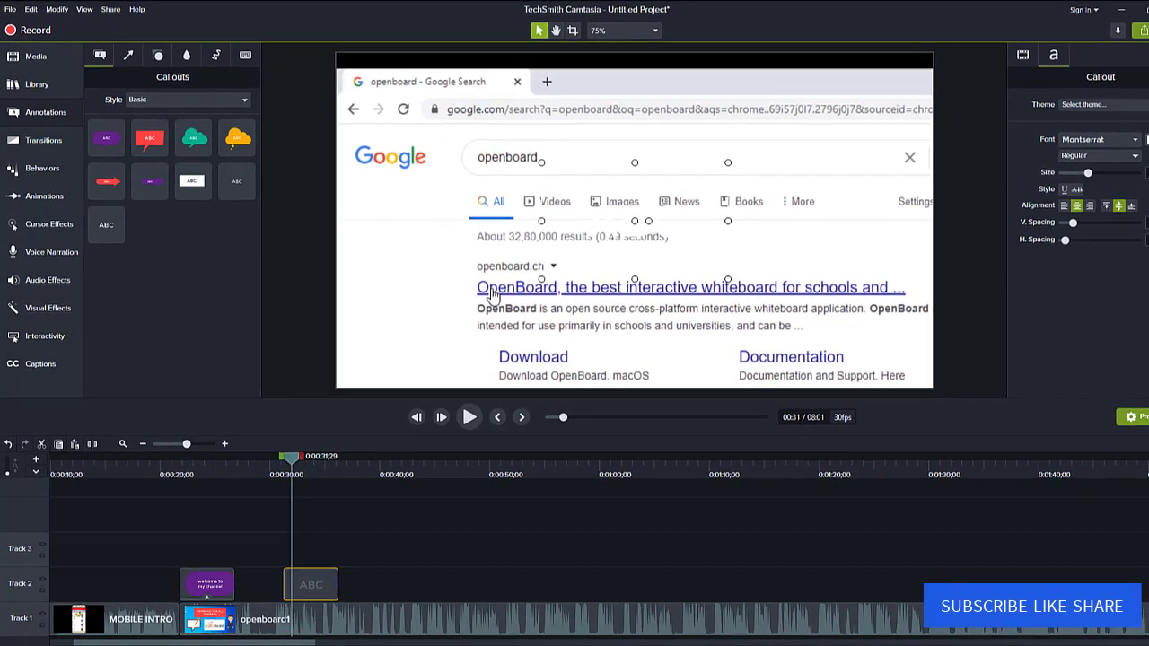
Turn the callout into a small red "susbcribe" label, font size 45, in the video's upper-right corner.
left_click(1146, 138)
left_click(1148, 205)
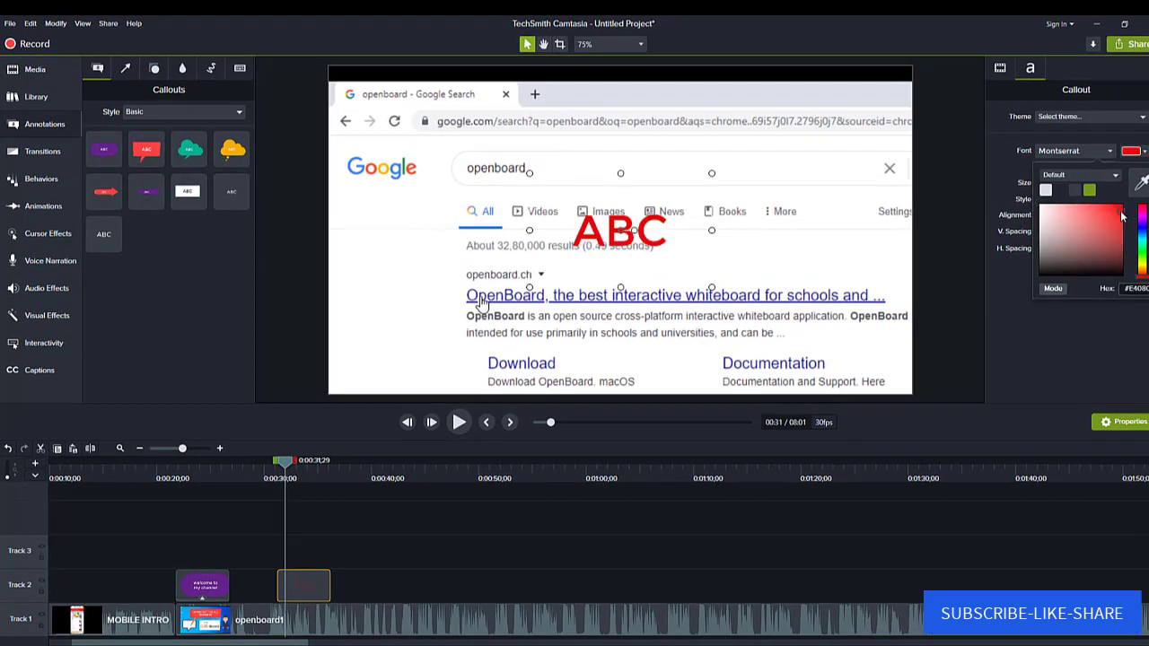
left_click(596, 235)
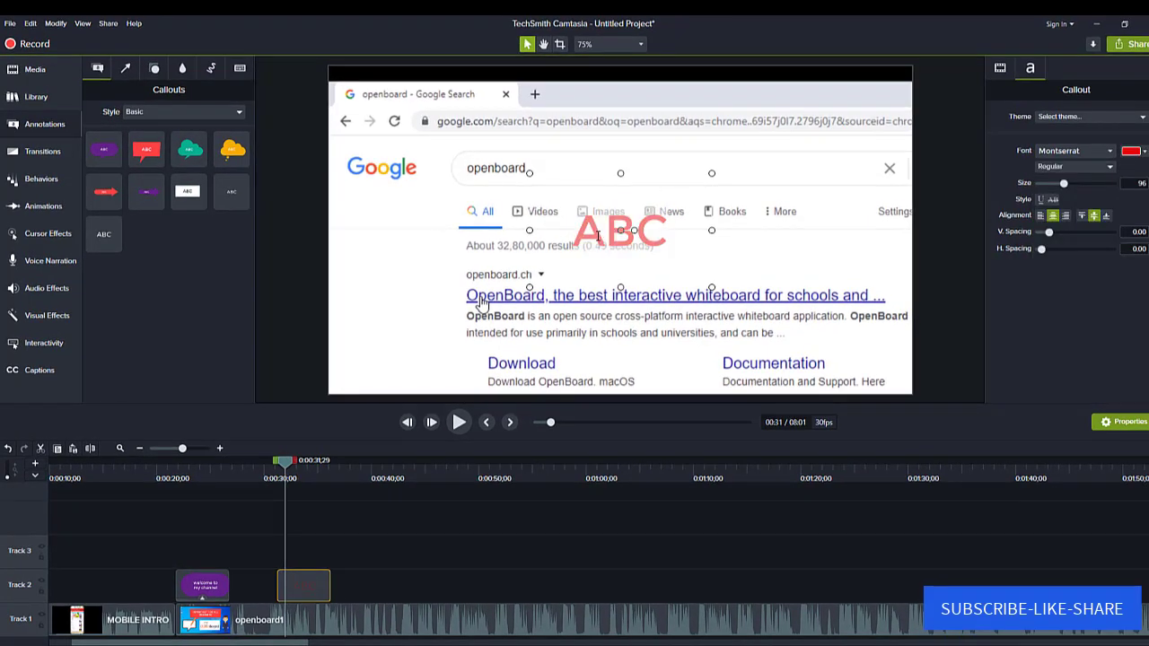
type("susbcr")
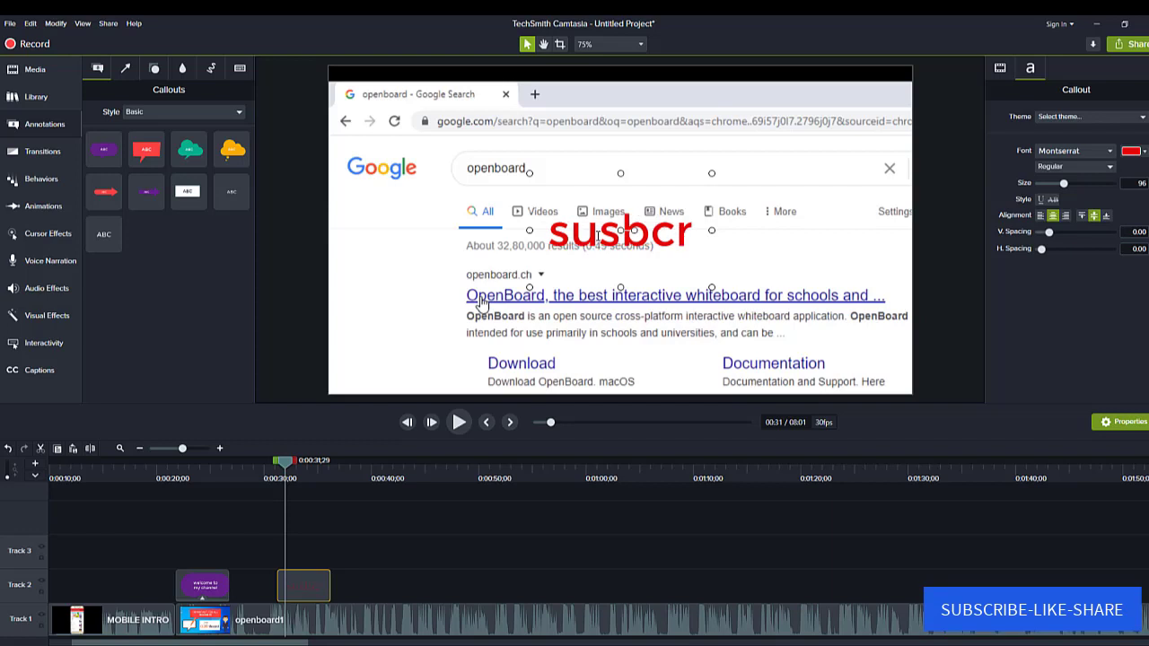
type("ibe")
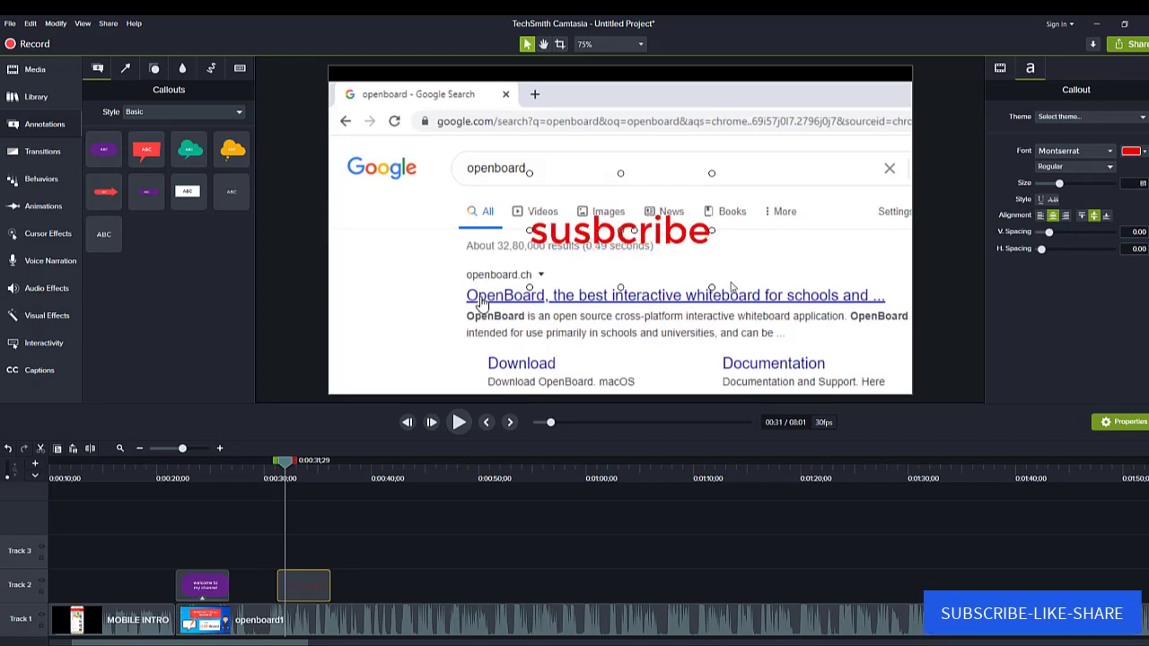
left_click_drag(710, 287, 844, 94)
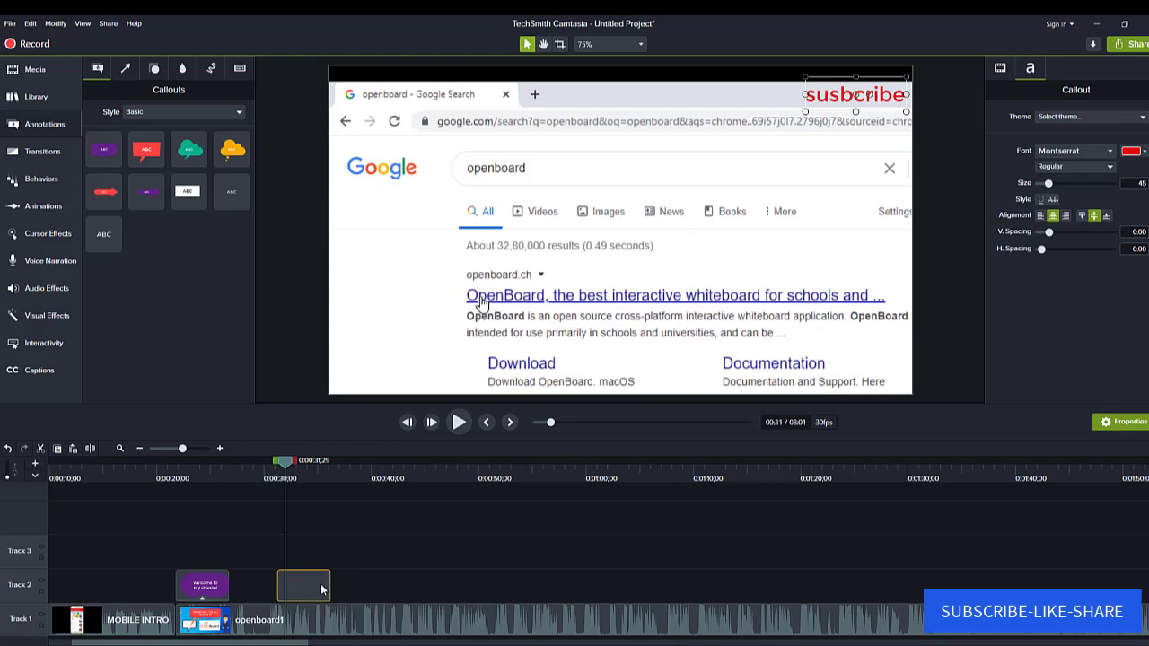
Move the text clip to Track 3 and extend it to nearly the end of openboard1, lasting 00:07:17;17.
left_click_drag(321, 589, 315, 557)
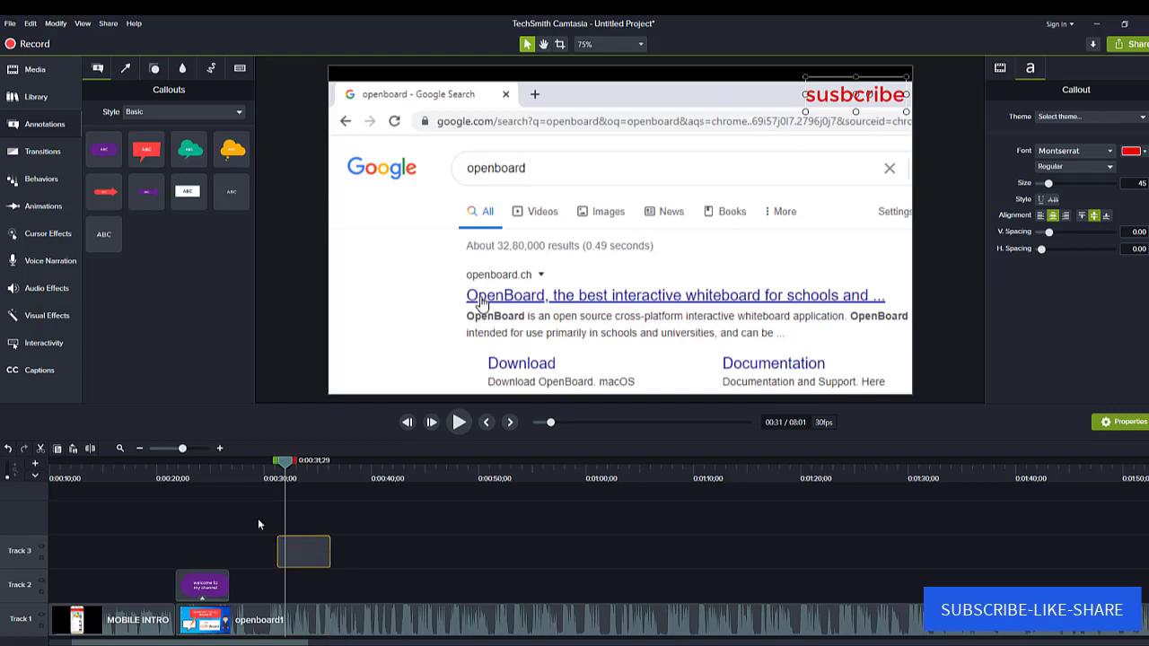
left_click(167, 449)
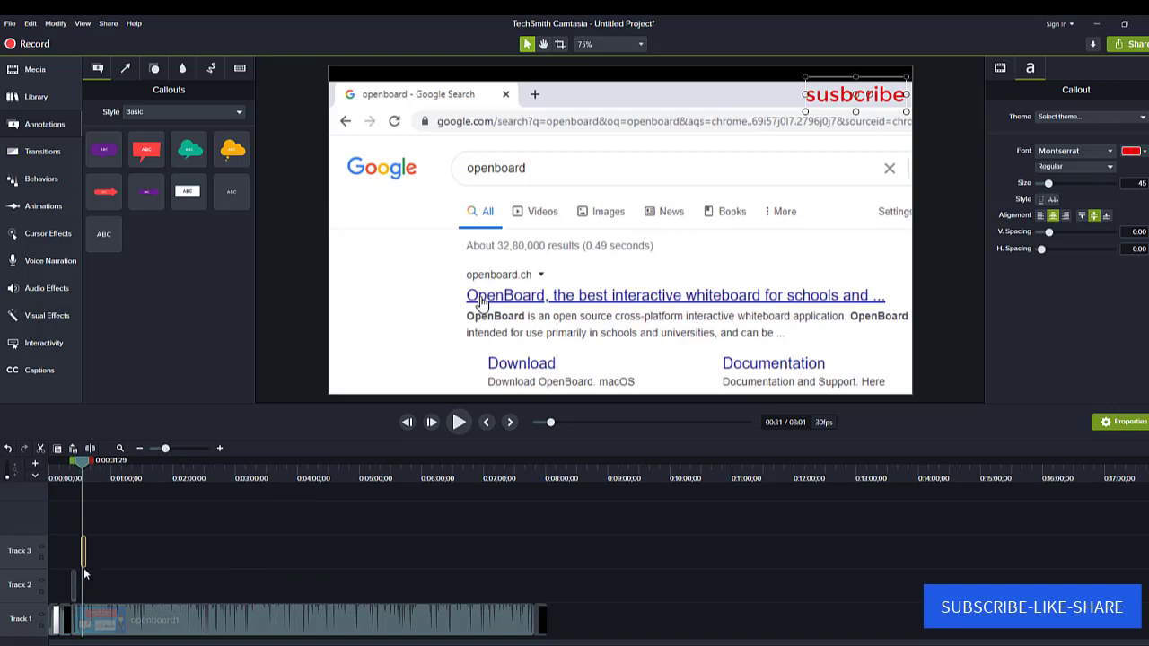
left_click_drag(86, 552, 533, 569)
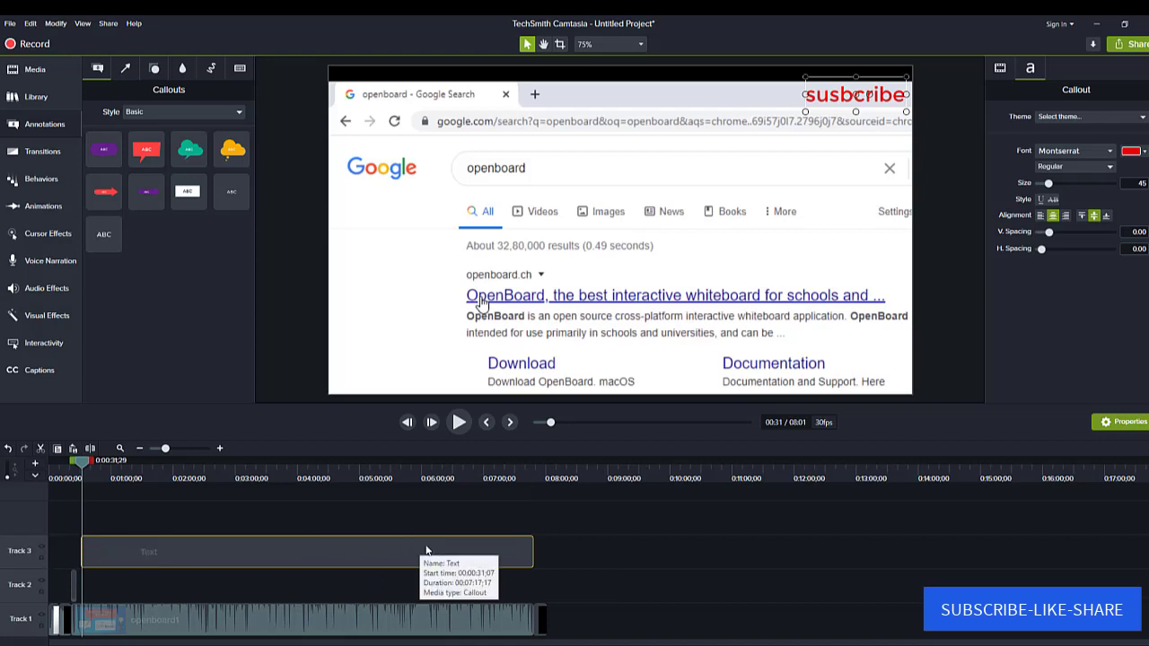
Apply the Jump And Fall behavior to the text clip on Track 3 and preview it from 0:00:29;11.
left_click(33, 181)
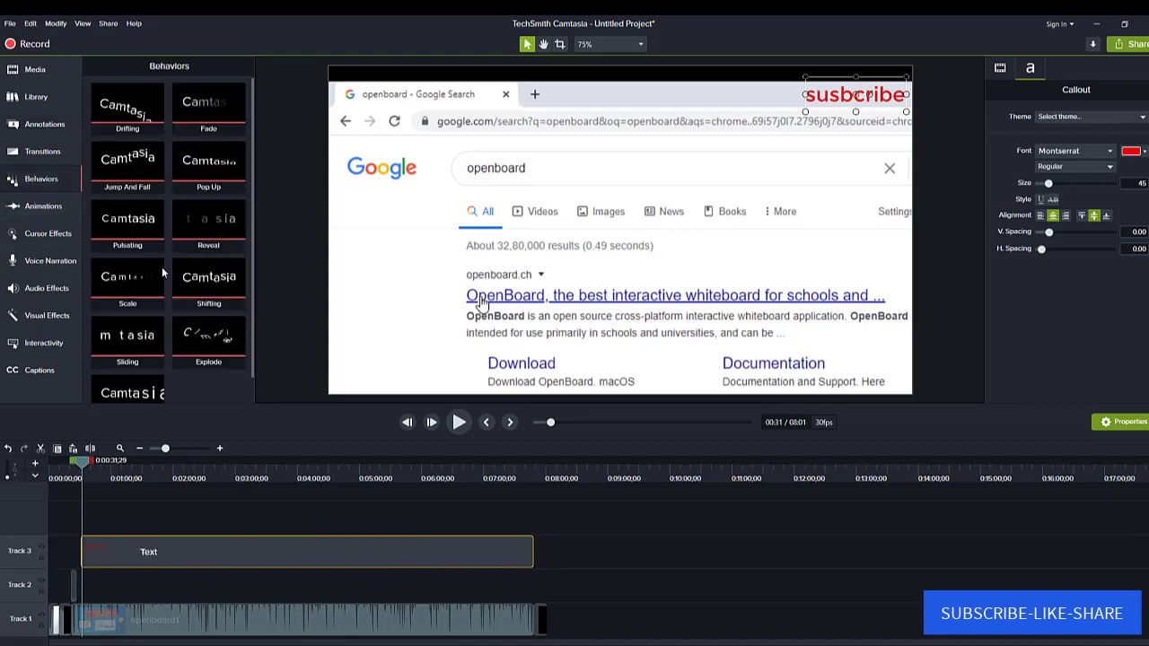
left_click_drag(128, 162, 131, 548)
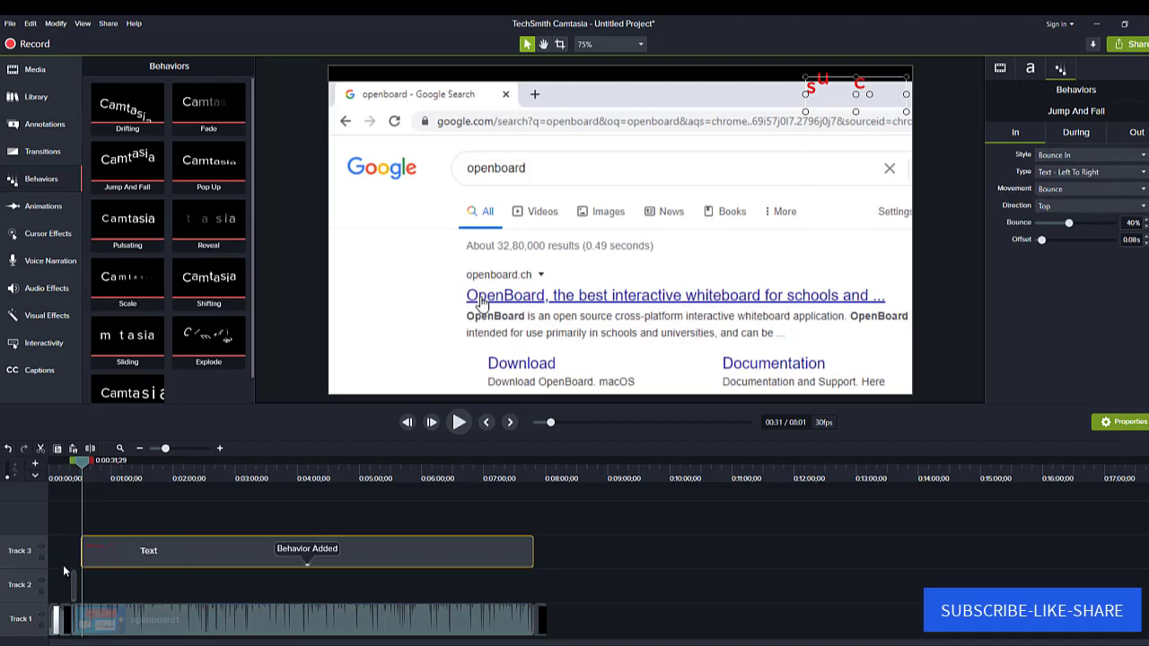
left_click(79, 473)
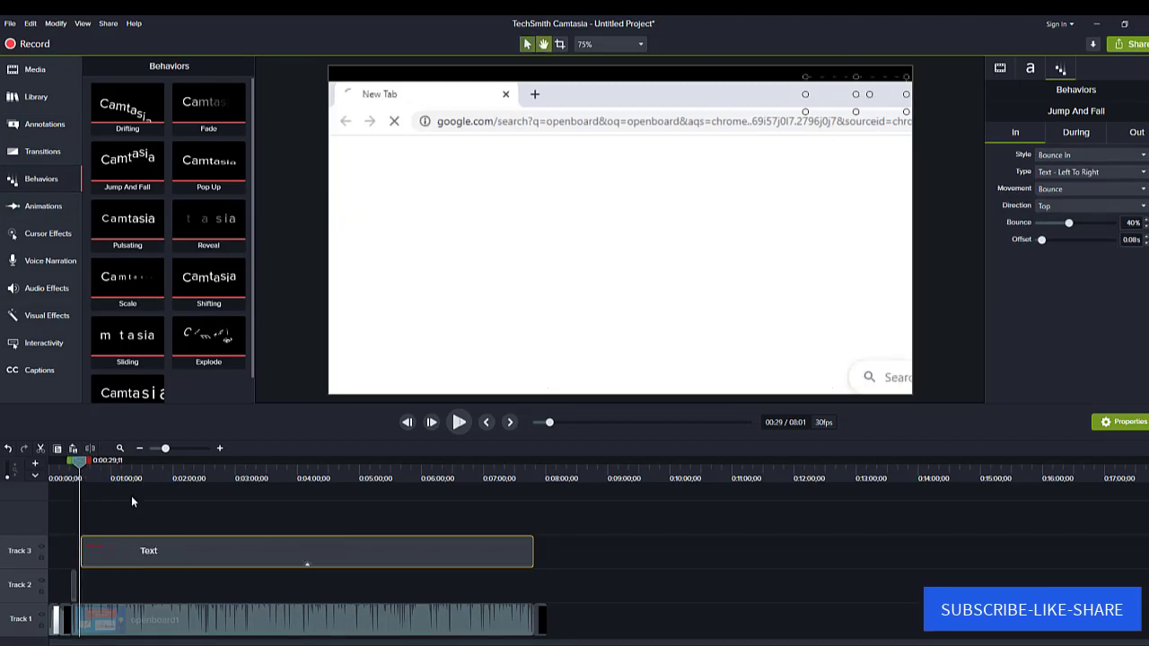
key("space")
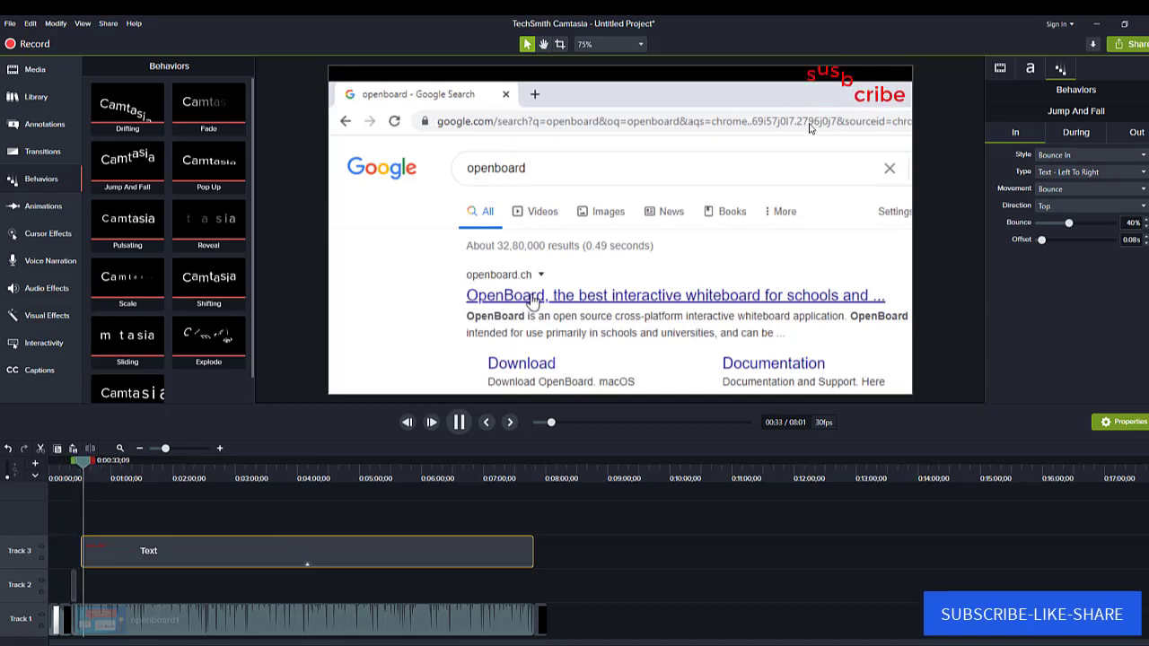
Stop the preview and move the long text clip from Track 3 down to Track 2.
left_click(114, 564)
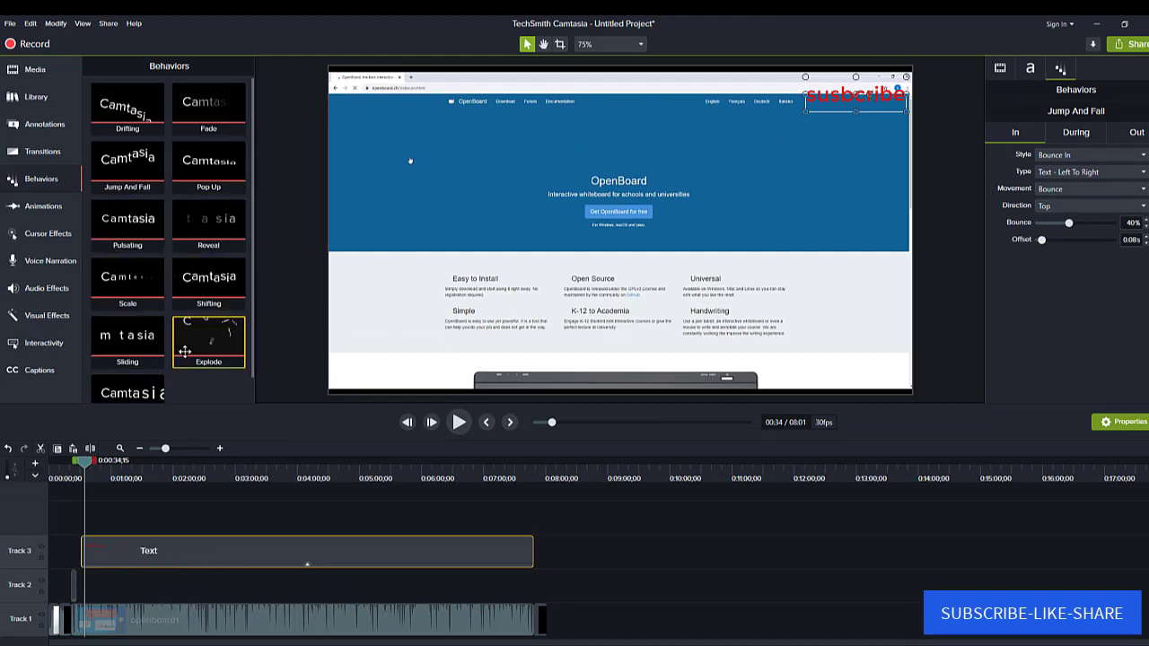
left_click_drag(176, 454, 181, 455)
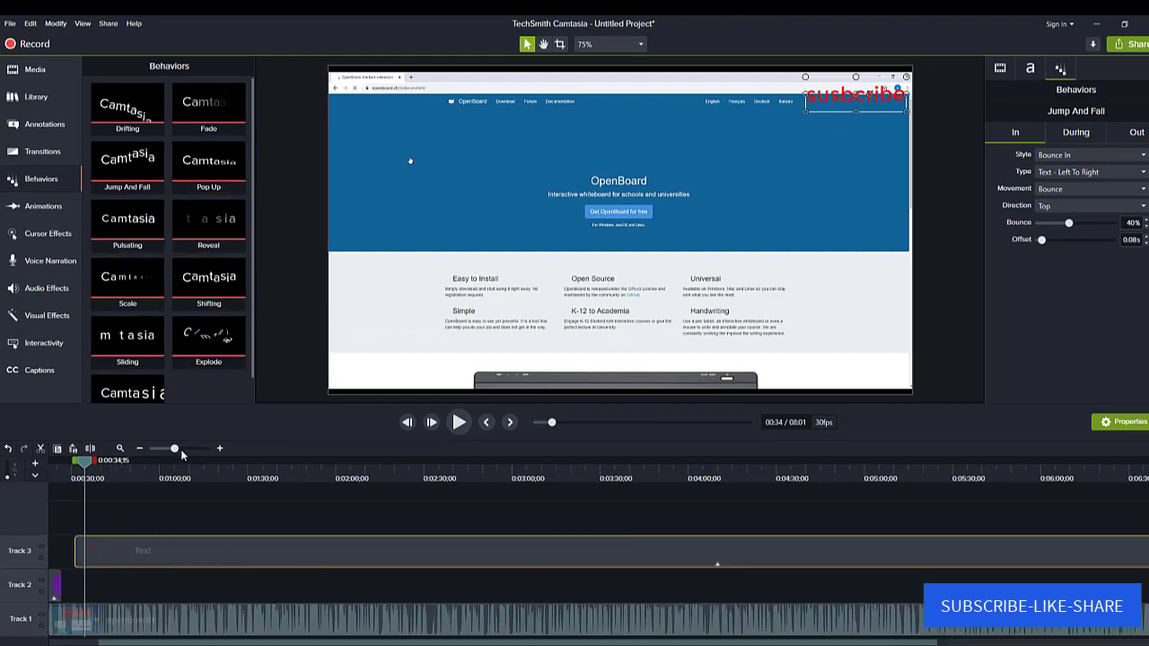
scroll(116, 583, "left", 2)
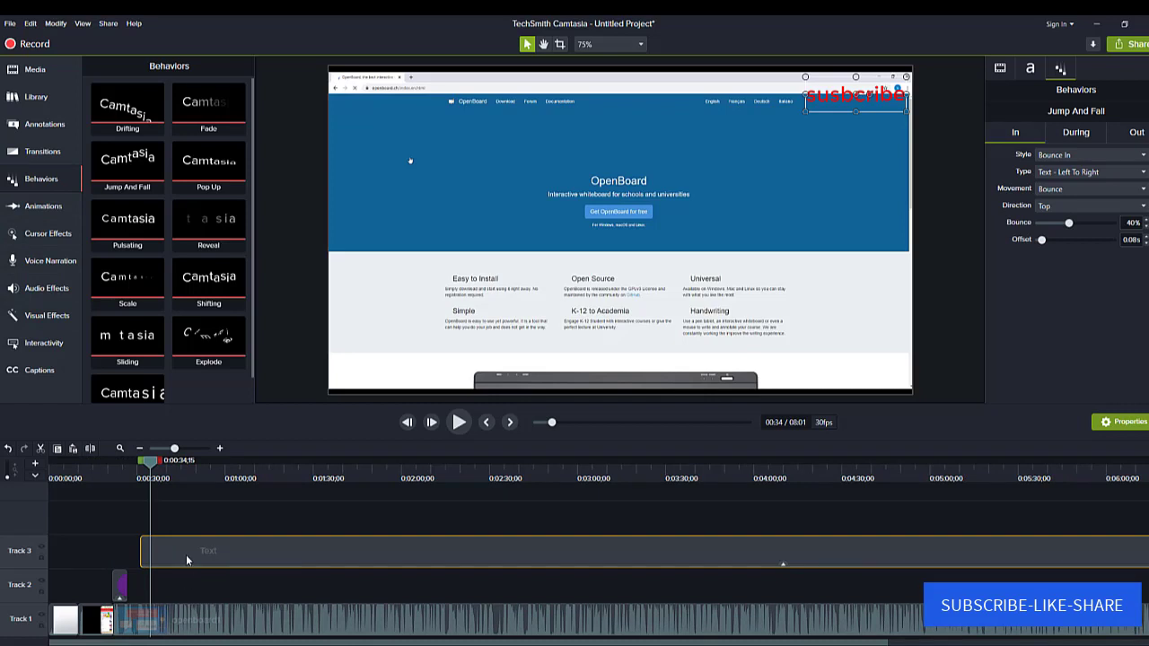
left_click_drag(186, 554, 185, 608)
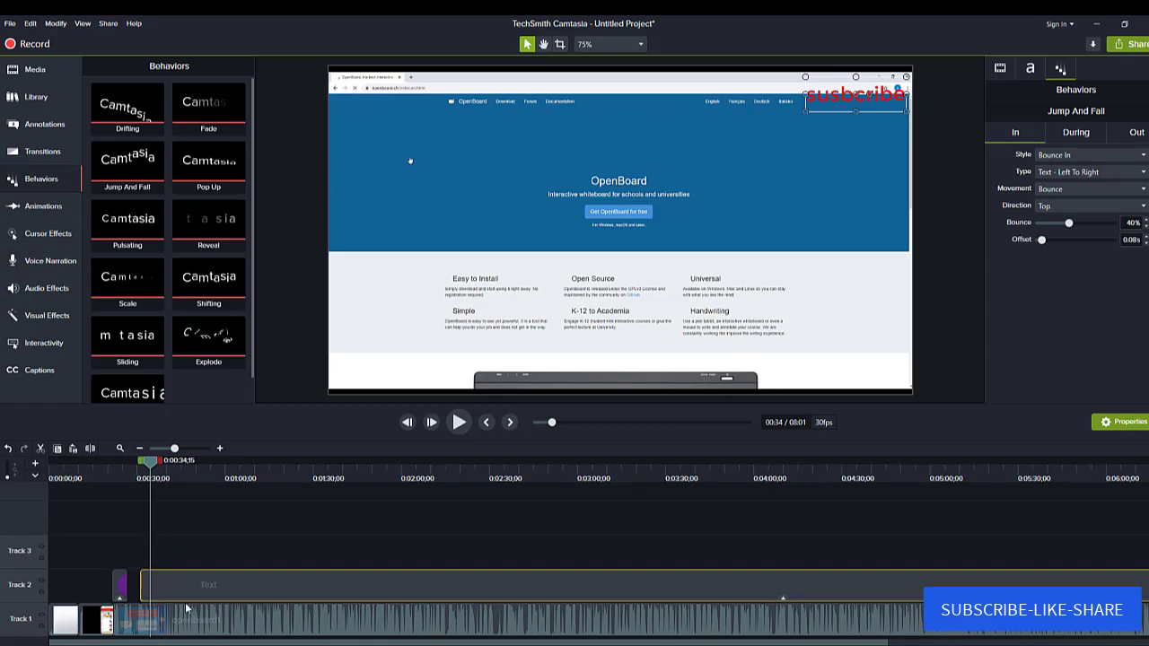
Ripple delete the section from 0:00:38;23 to 0:00:51;00 across the openboard1 and text clips.
left_click(166, 480)
scroll(192, 584, "up", 1)
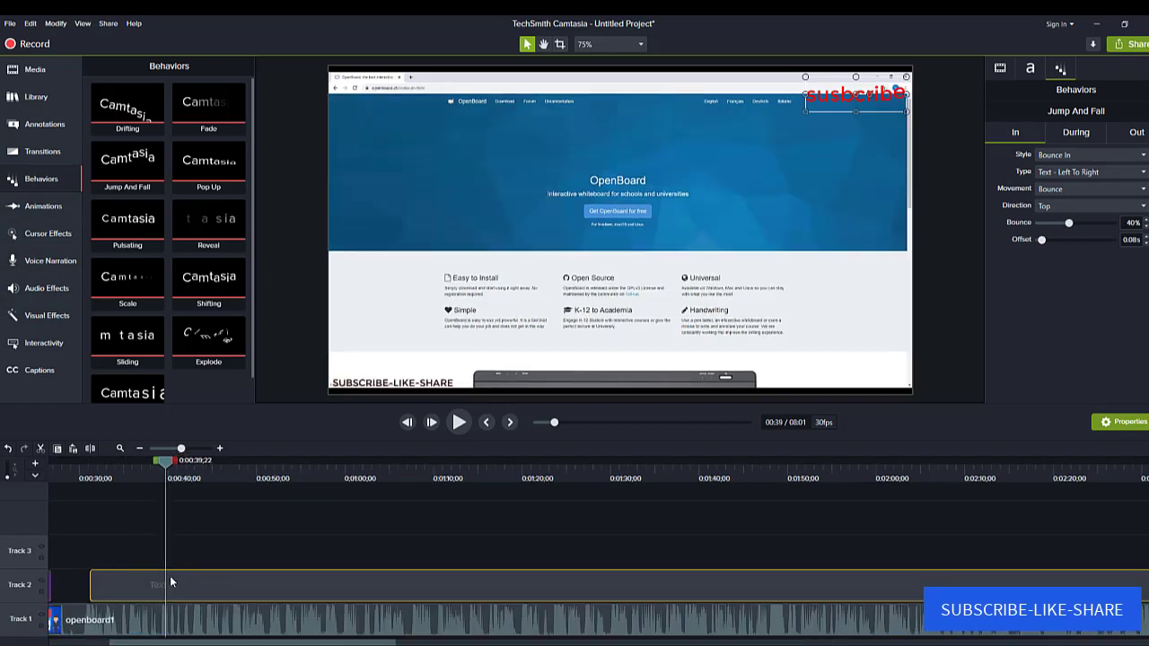
left_click(152, 616)
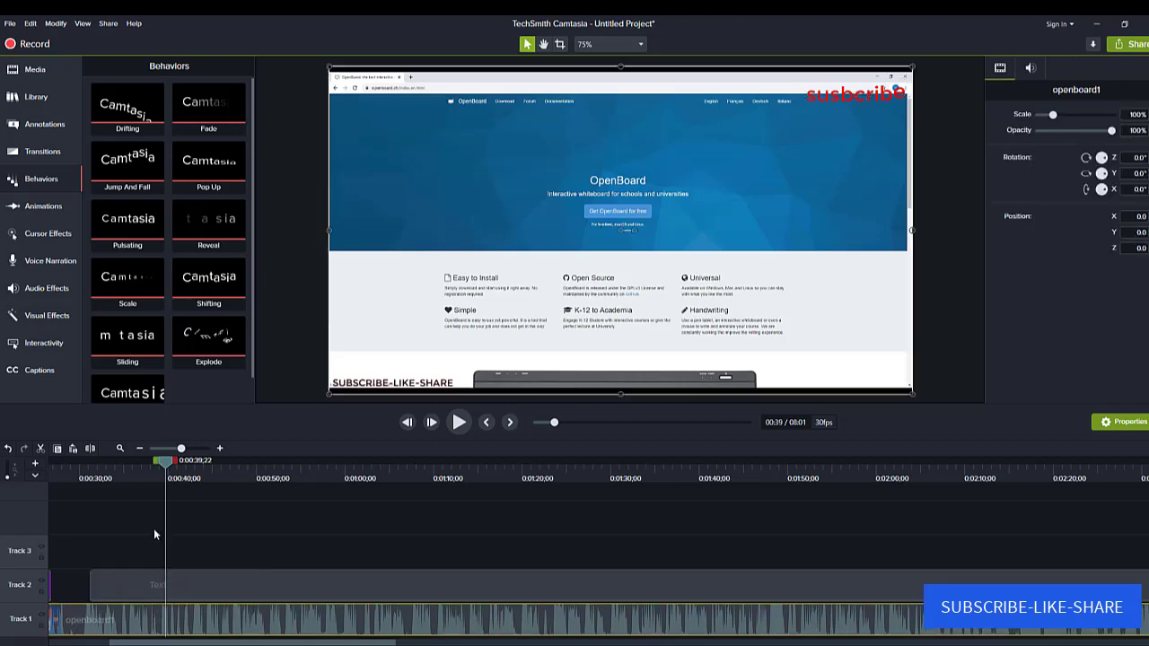
left_click(158, 478)
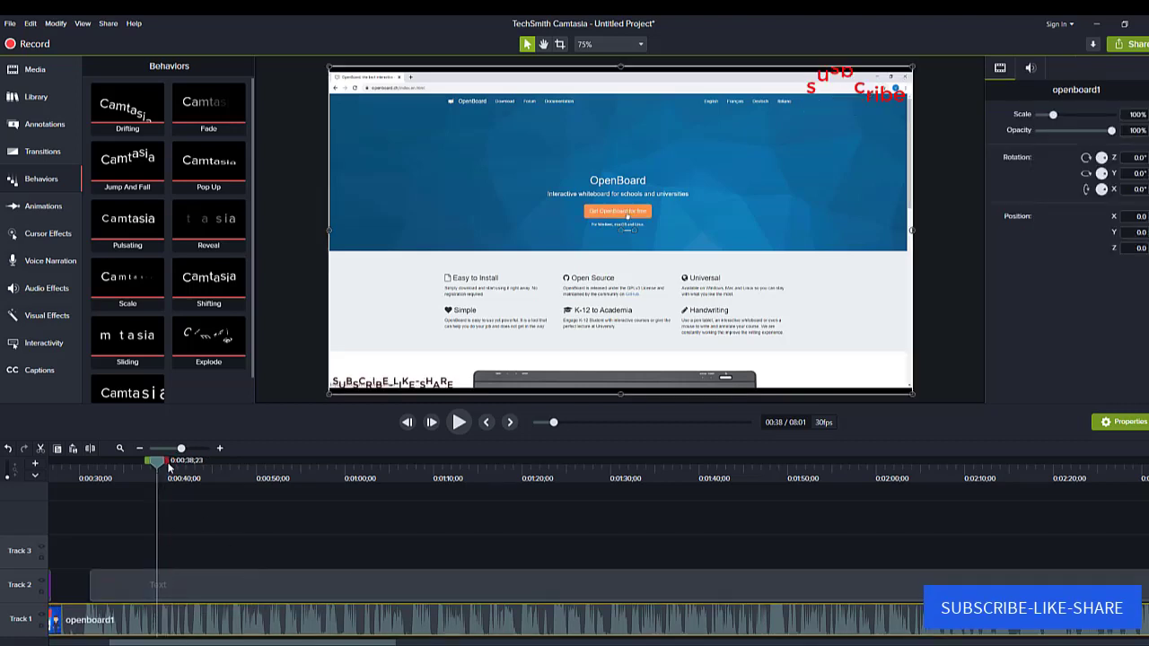
left_click_drag(167, 467, 273, 481)
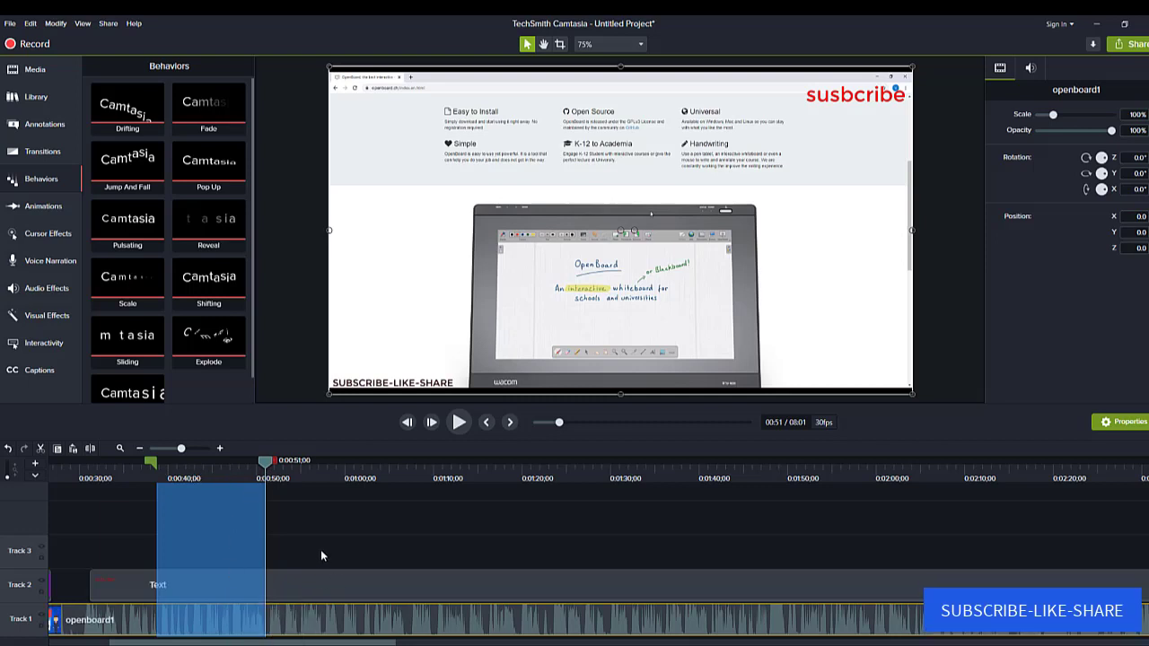
left_click_drag(321, 549, 205, 592)
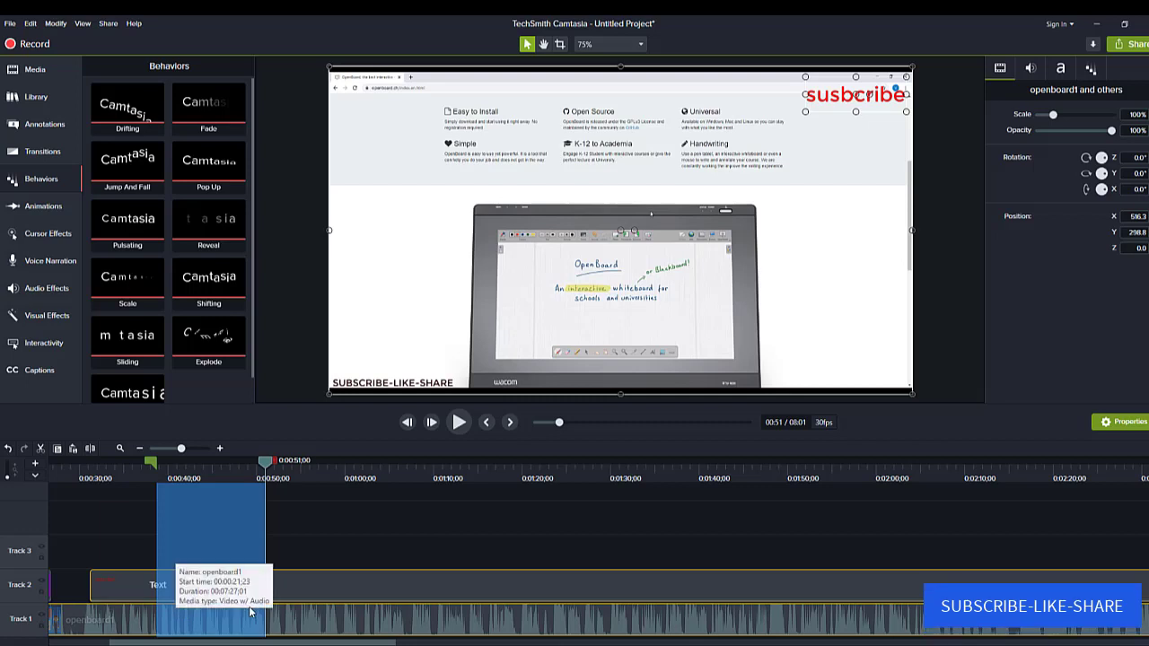
right_click(220, 533)
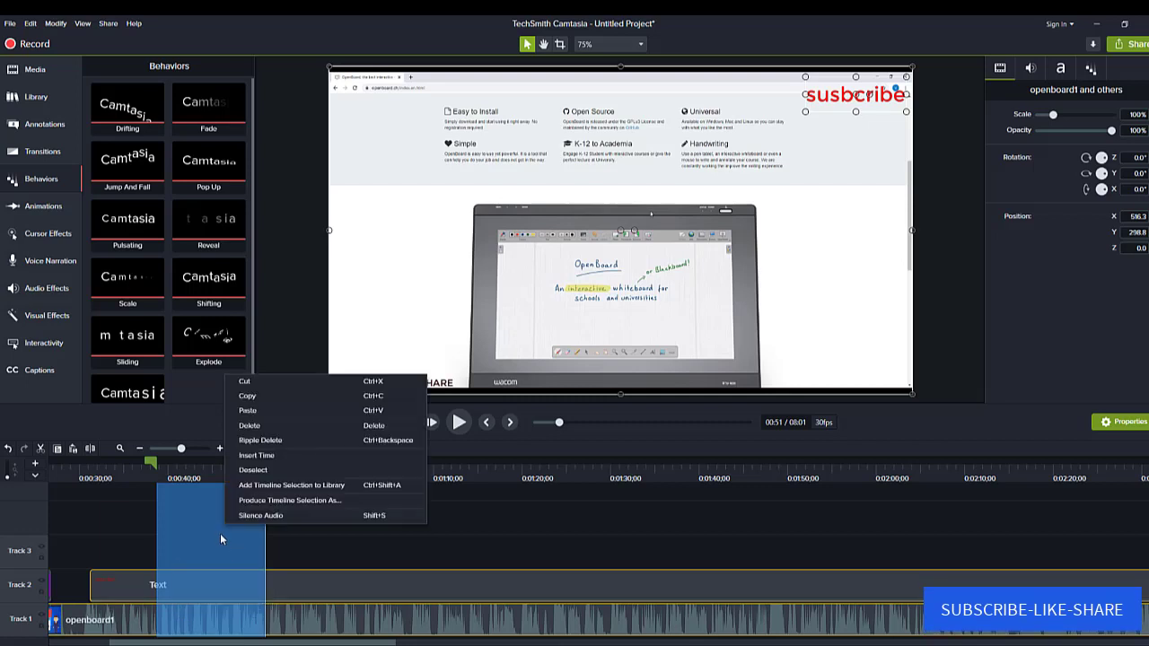
left_click(260, 440)
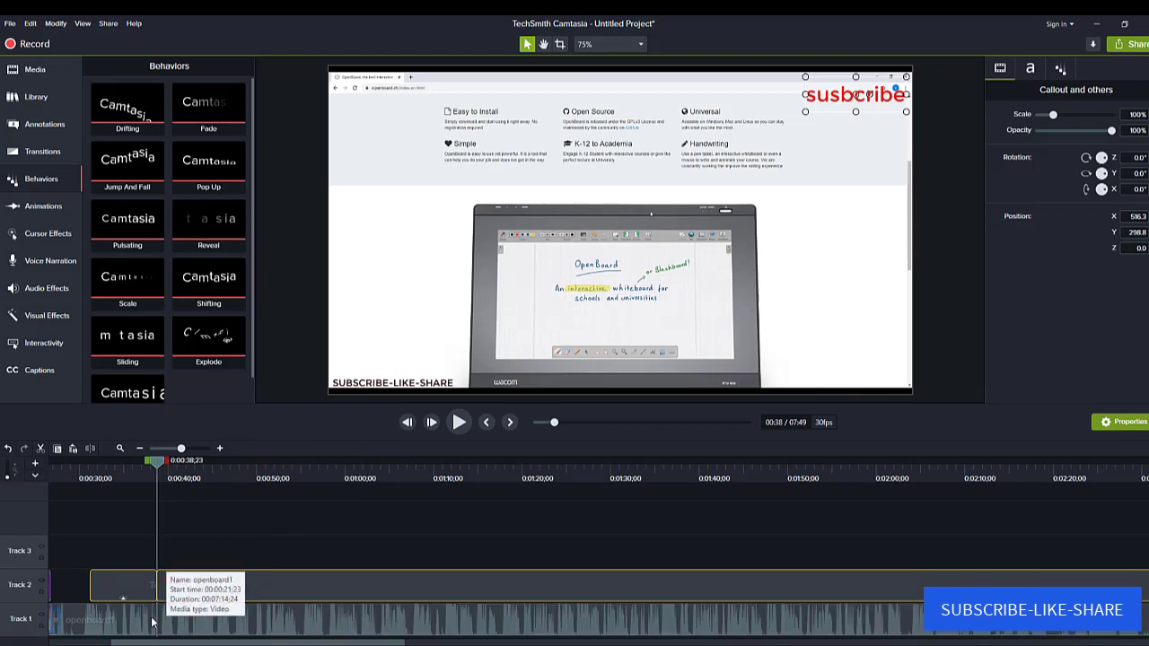
Play the video across the cut, starting from 0:00:37;23.
left_click(149, 484)
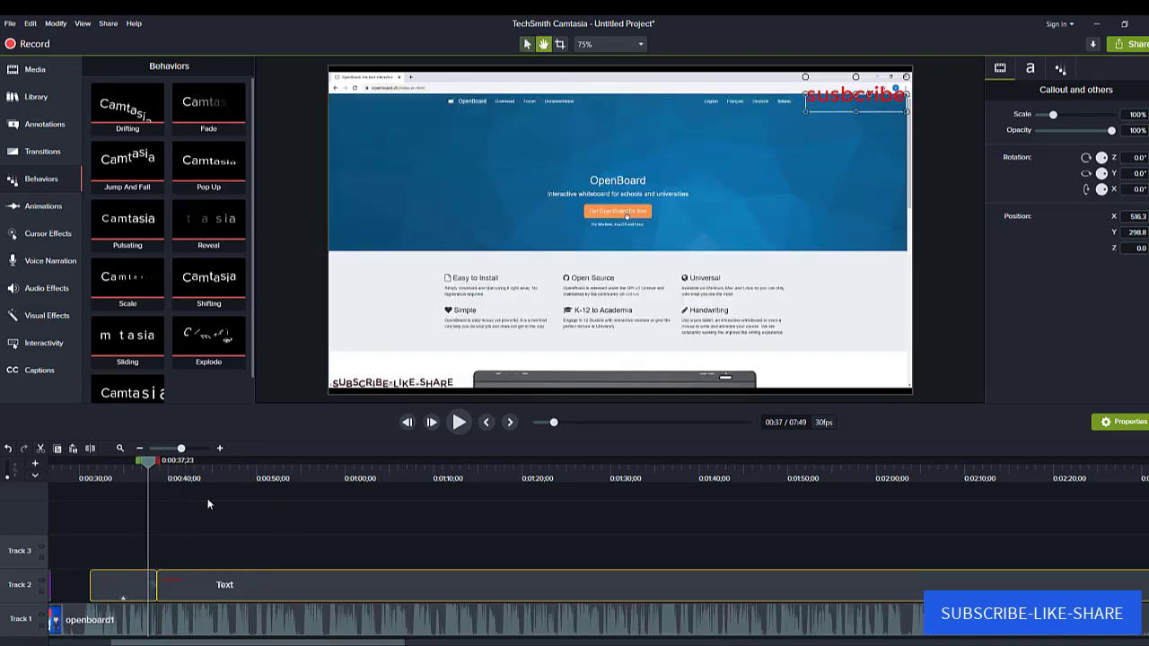
key("space")
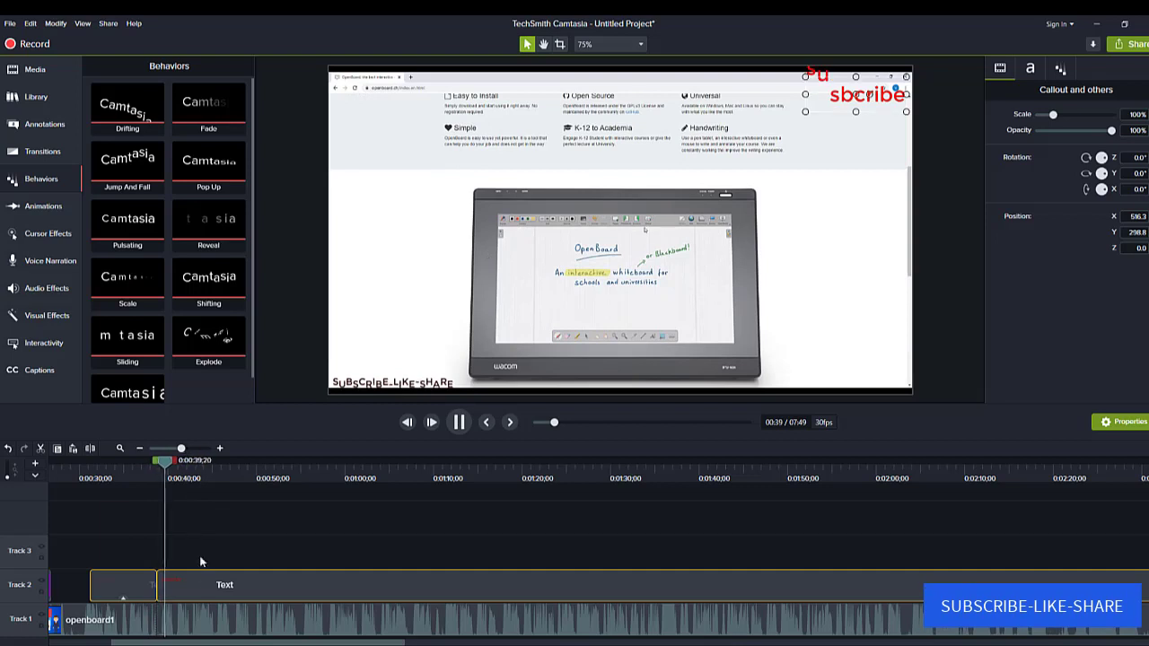
key("space")
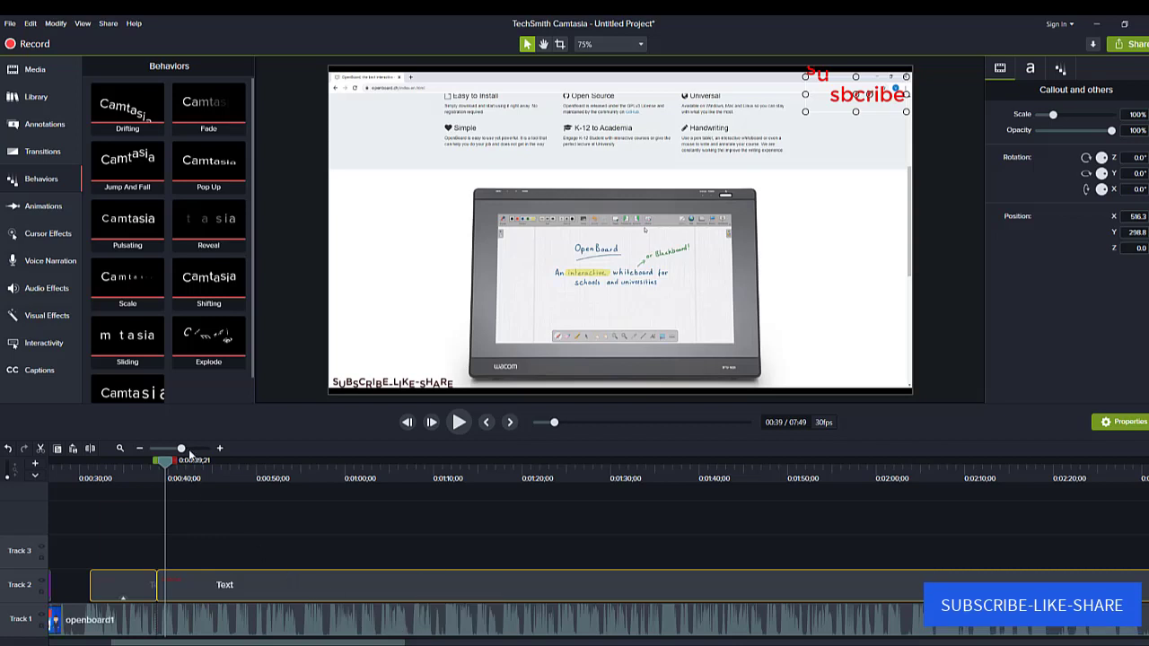
Inspect the footage up to 0:00:42;12 and show the audio properties of the openboard1 clip.
left_click_drag(188, 451, 198, 449)
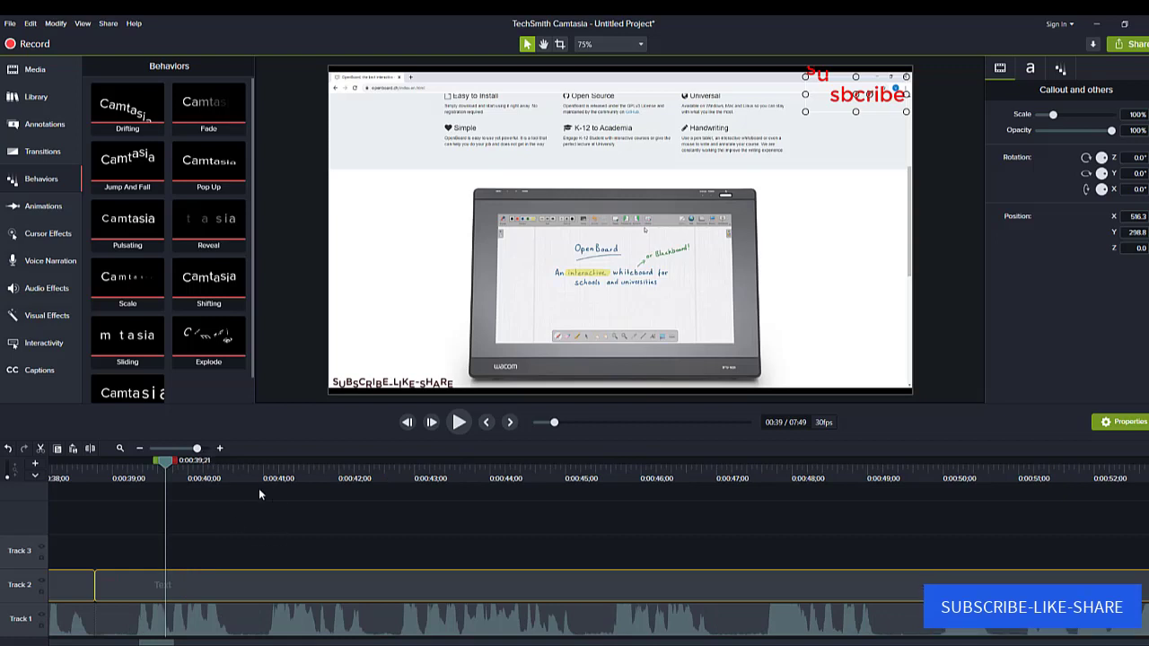
left_click_drag(254, 471, 368, 500)
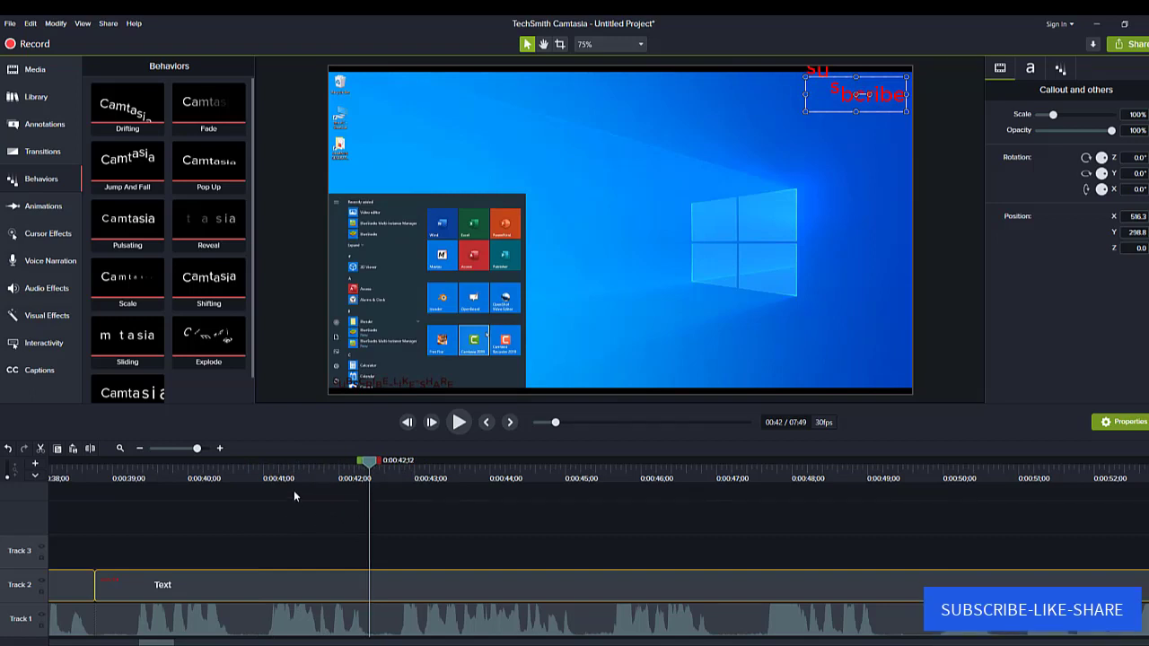
left_click(244, 620)
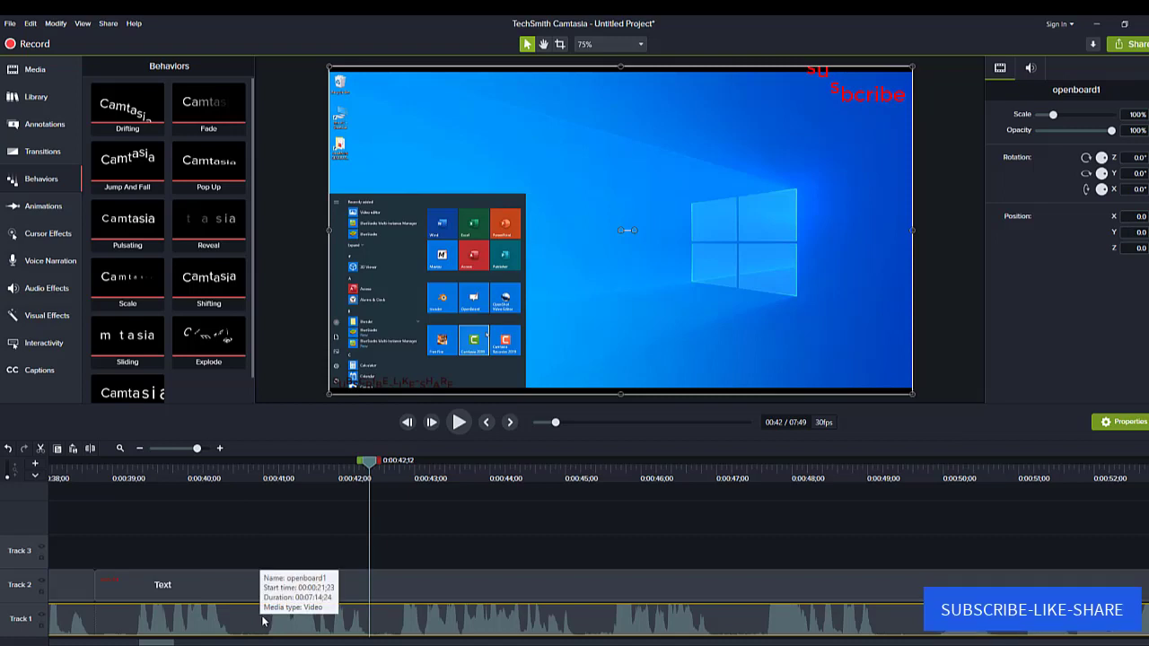
left_click(1030, 68)
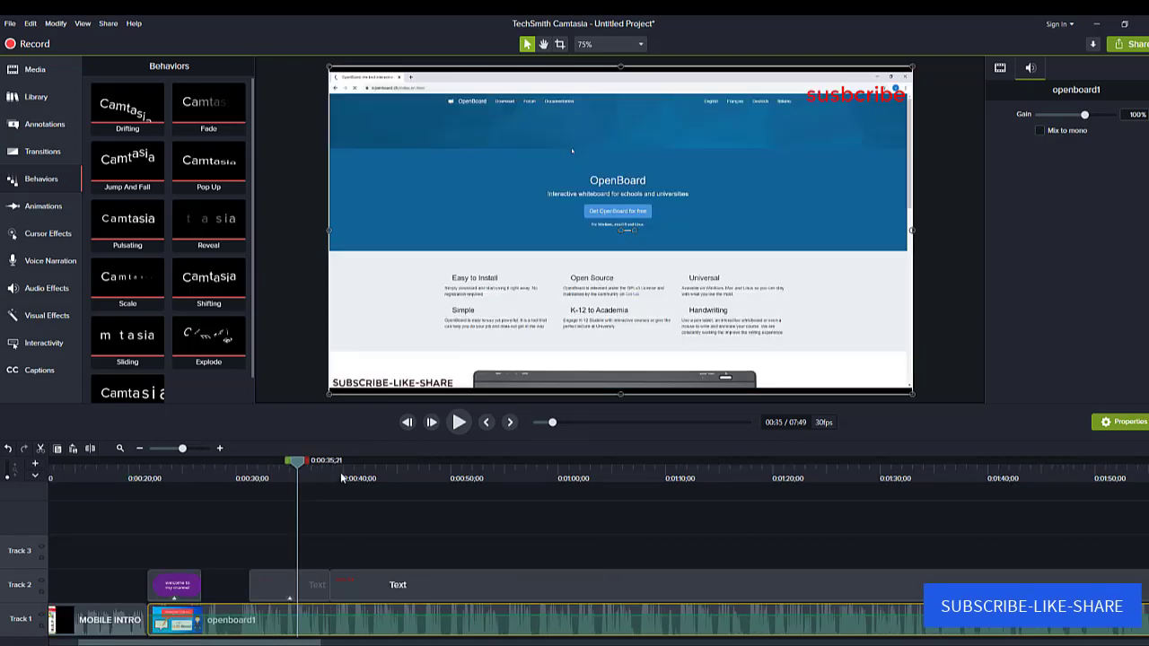
Add the Calculator-02 icon from the library's Education icons at 0:00:39;22 and place it beside the tablet's left edge in the video.
left_click(341, 479)
left_click(27, 103)
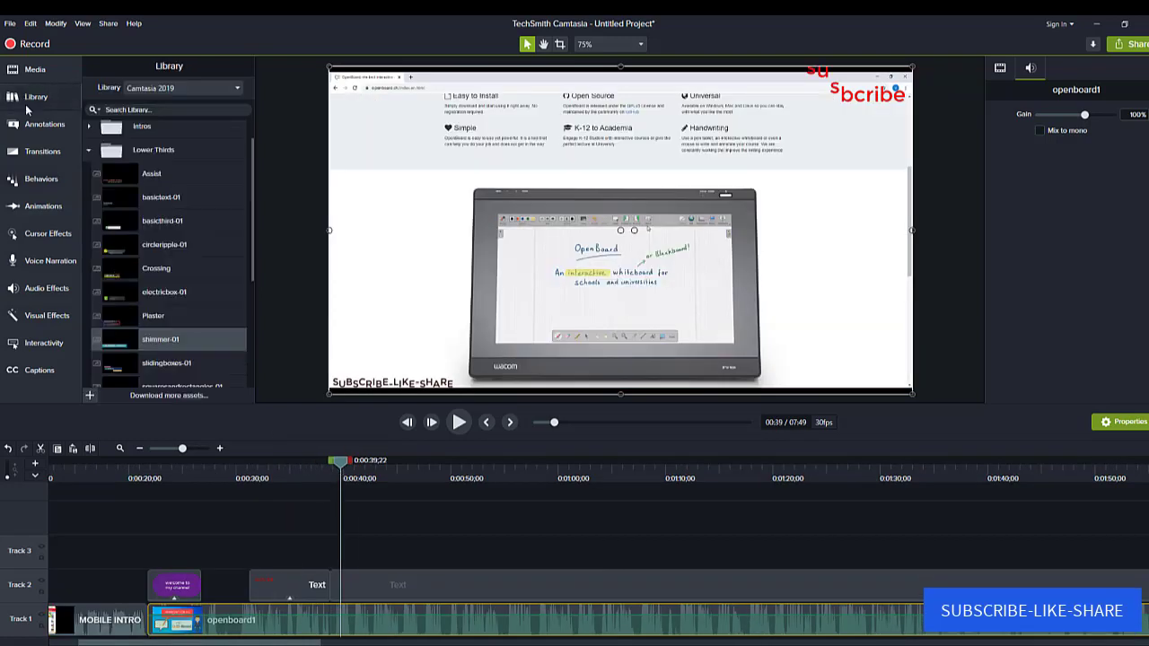
left_click(89, 153)
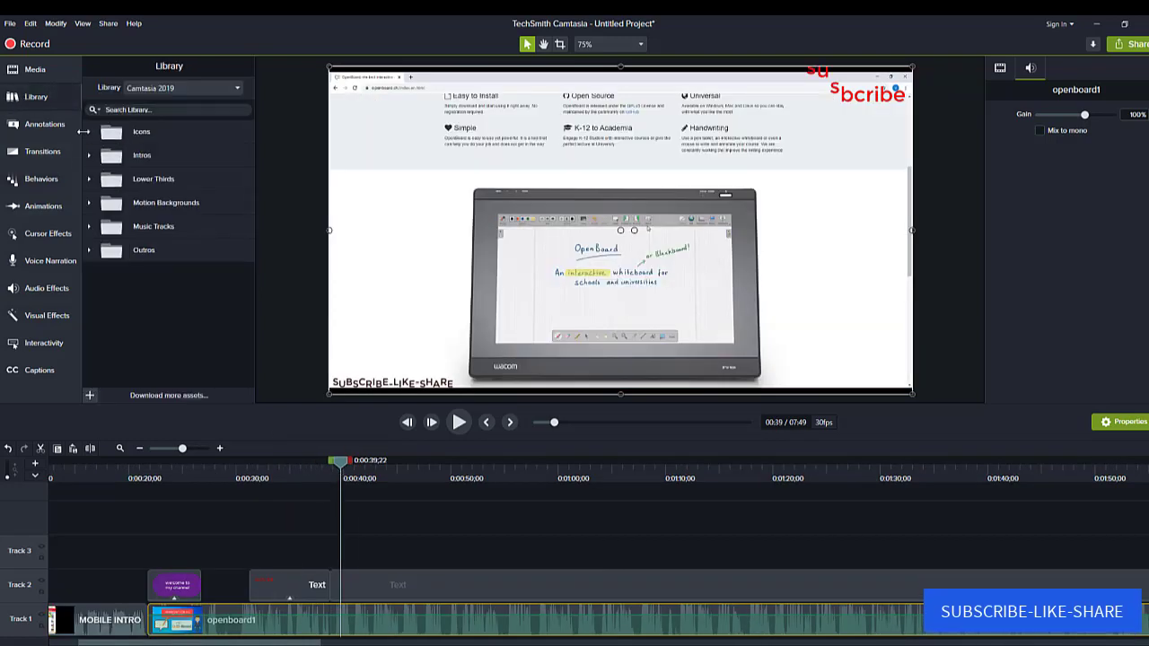
left_click(89, 132)
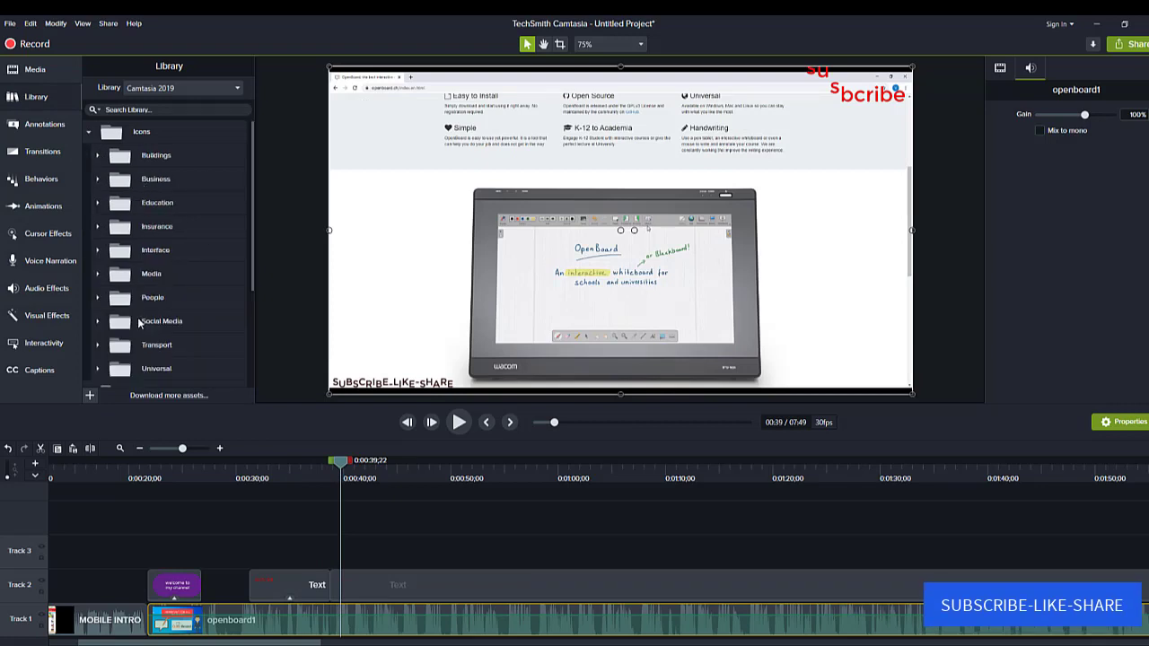
scroll(137, 240, "down", 1)
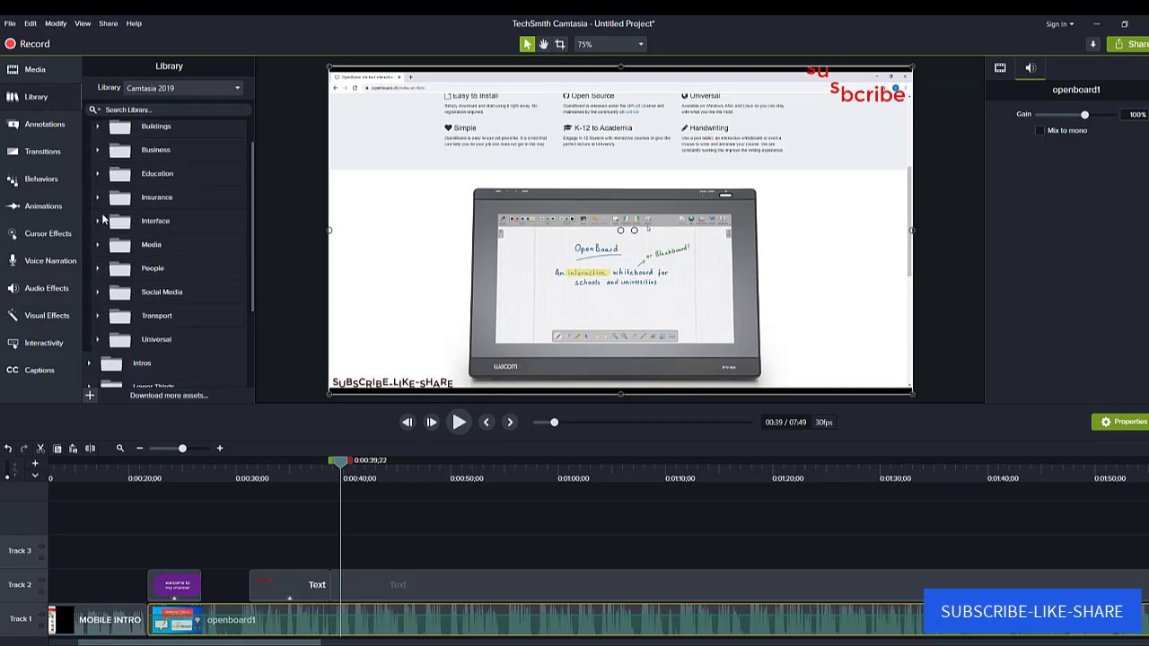
left_click(98, 174)
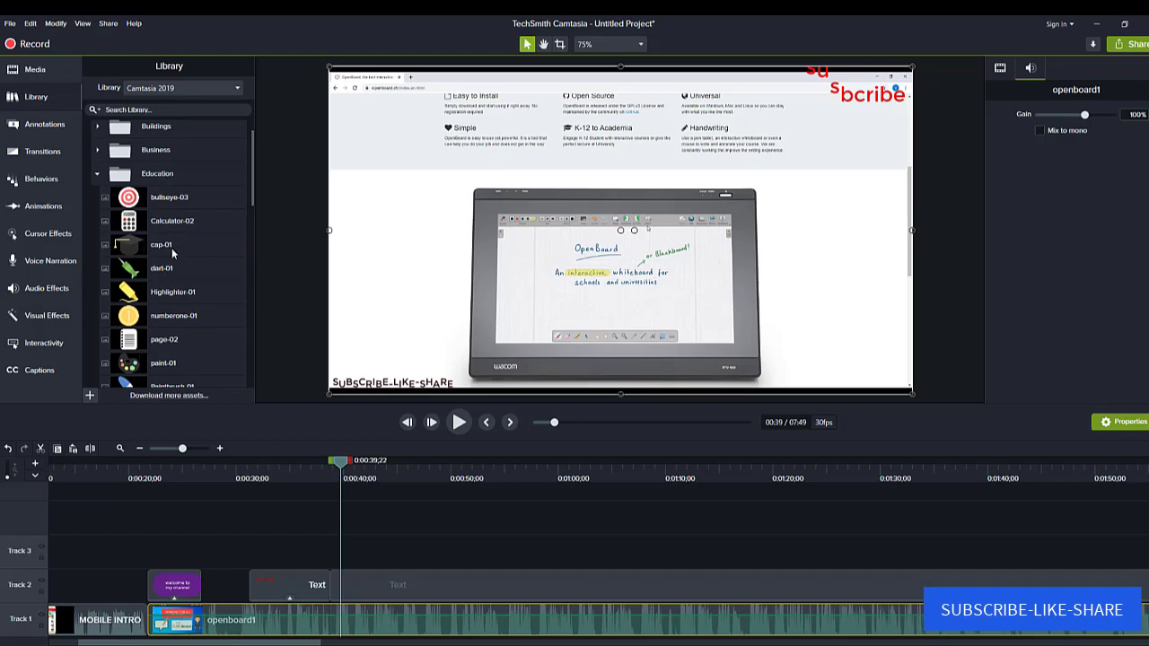
left_click_drag(129, 219, 620, 336)
left_click_drag(629, 375, 407, 349)
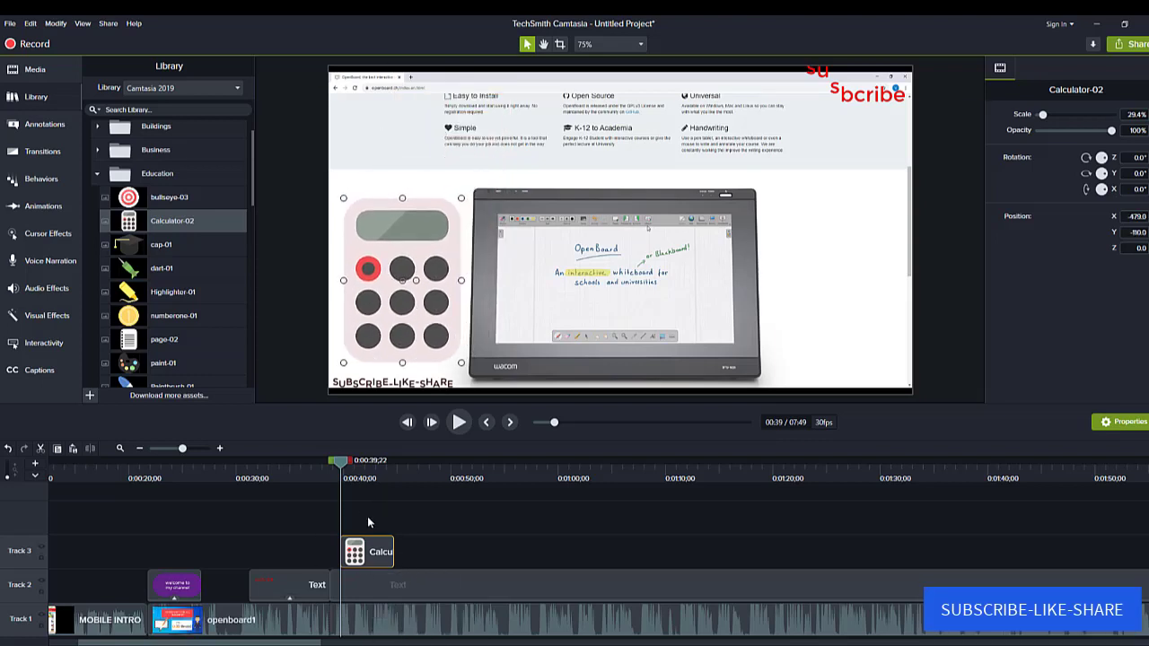
Shift the Calculator-02 clip on Track 3 earlier to line up with the cut between the text clips.
left_click(386, 588)
left_click(377, 627)
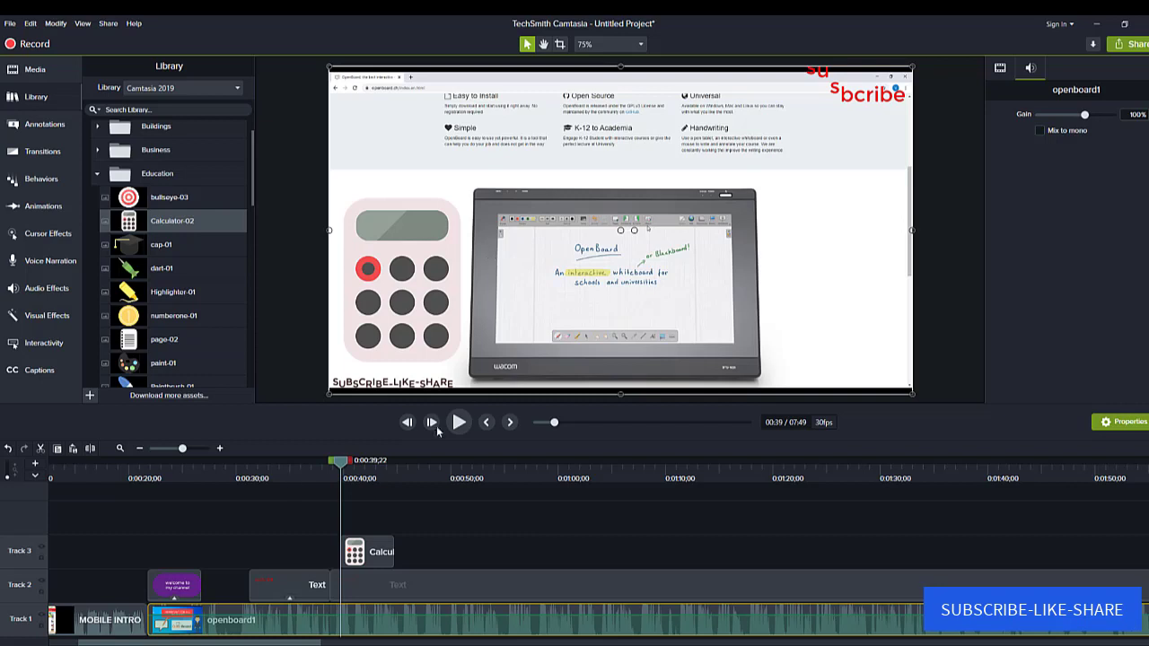
left_click_drag(354, 554, 358, 558)
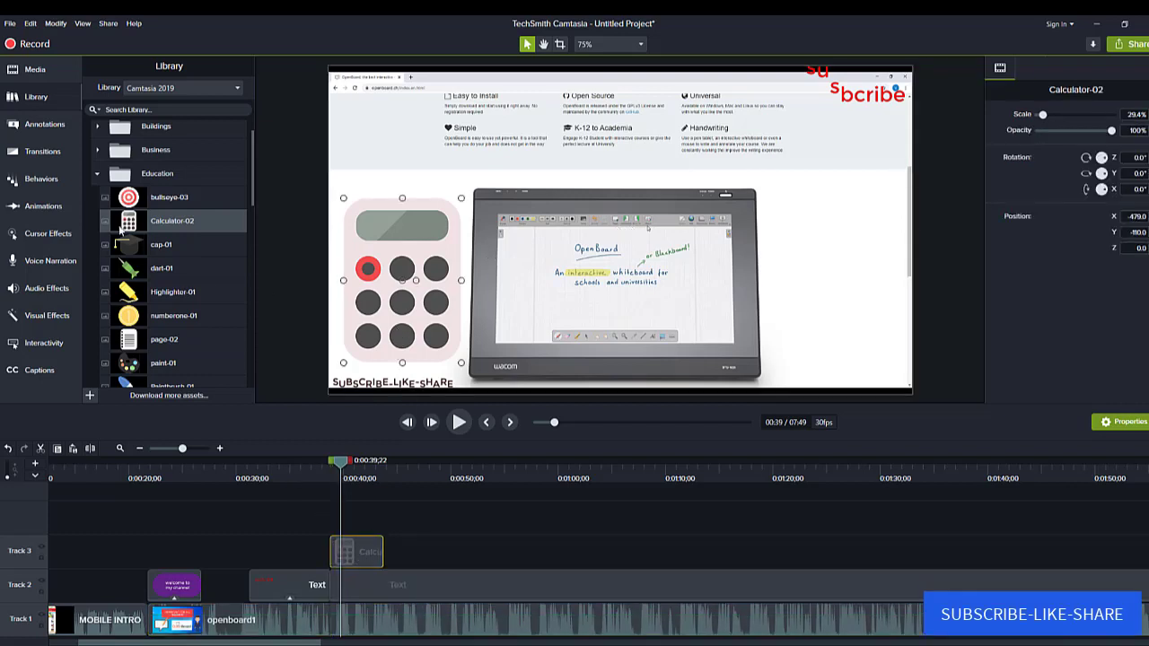
Apply the Pulsating behavior to the Calculator-02 clip and preview it.
left_click(55, 180)
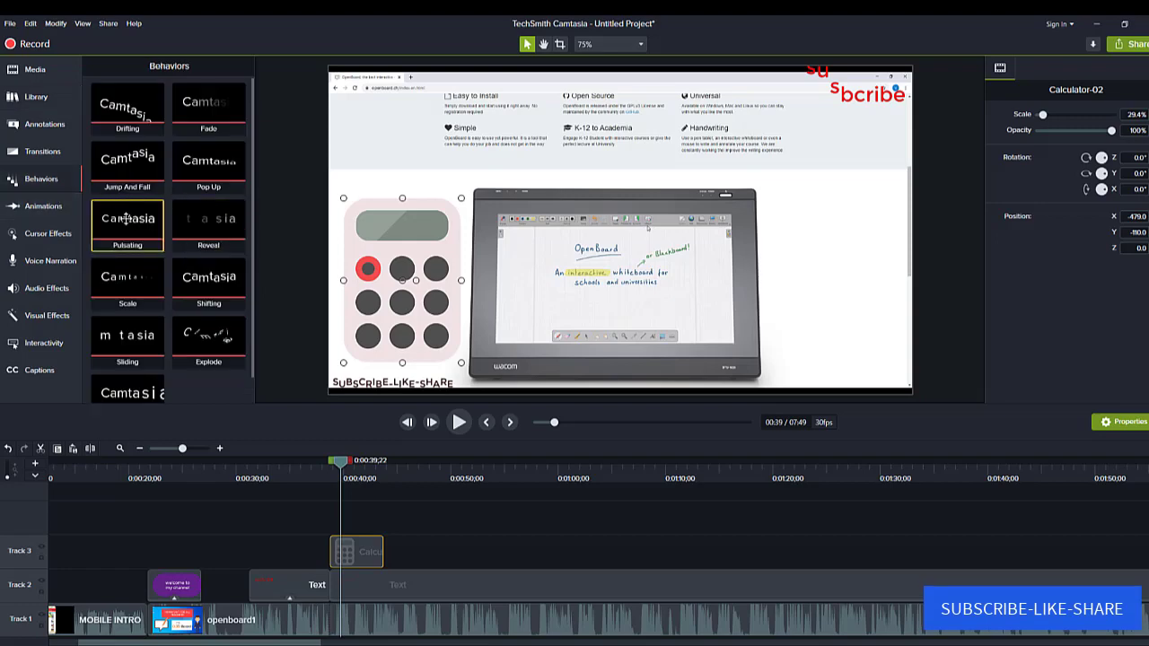
left_click_drag(126, 218, 356, 552)
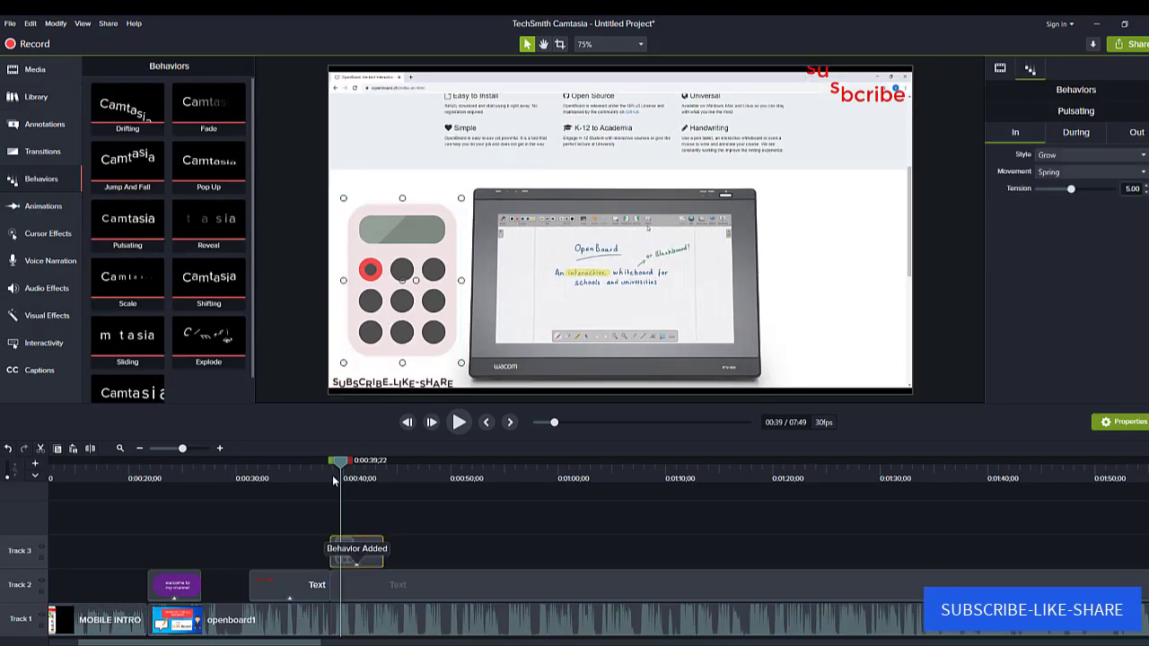
key("space")
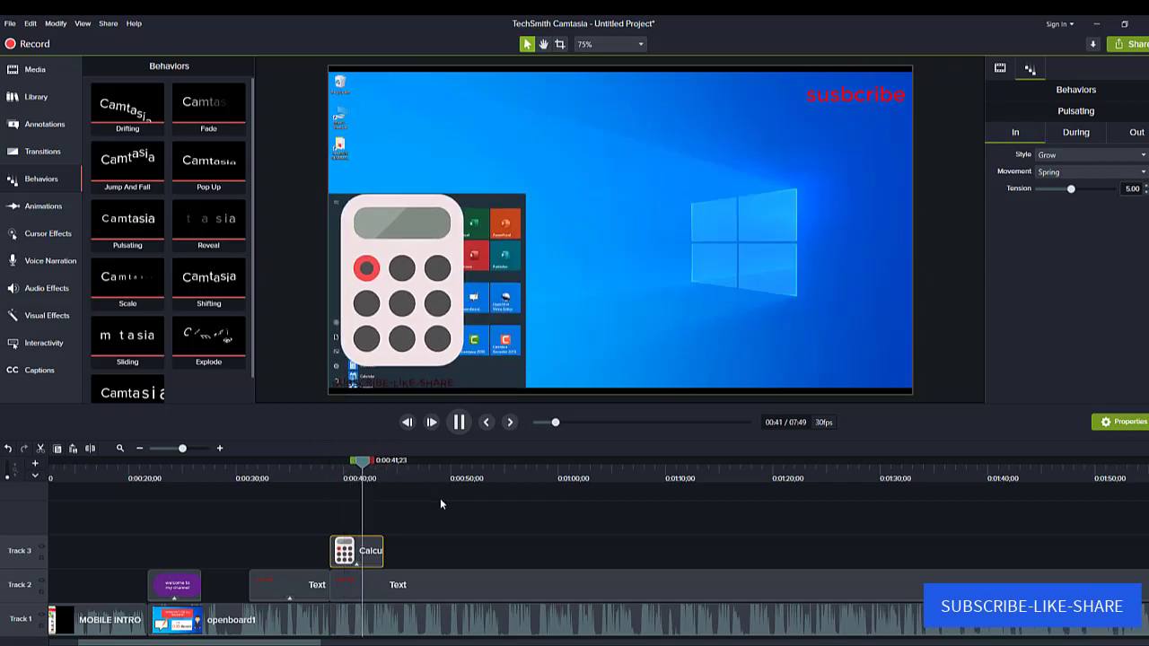
key("space")
Move the calculator icon to the video's lower-right corner, shrink it slightly, and preview it from the clip's start.
left_click_drag(395, 296, 824, 309)
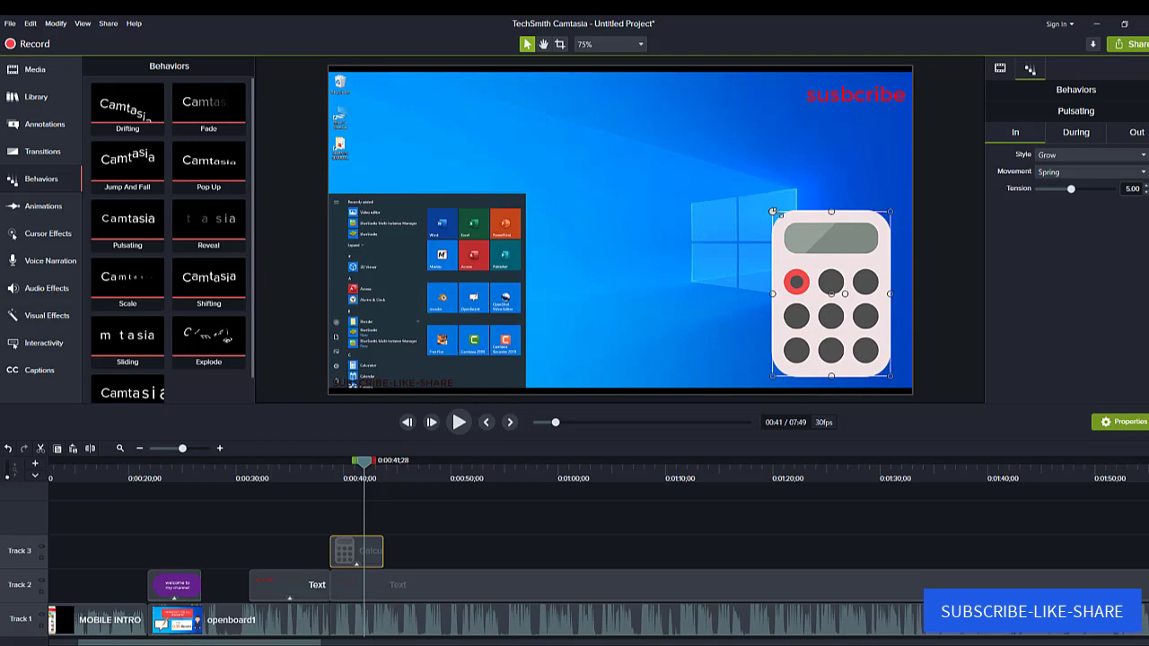
left_click_drag(773, 212, 800, 247)
left_click(329, 472)
key("space")
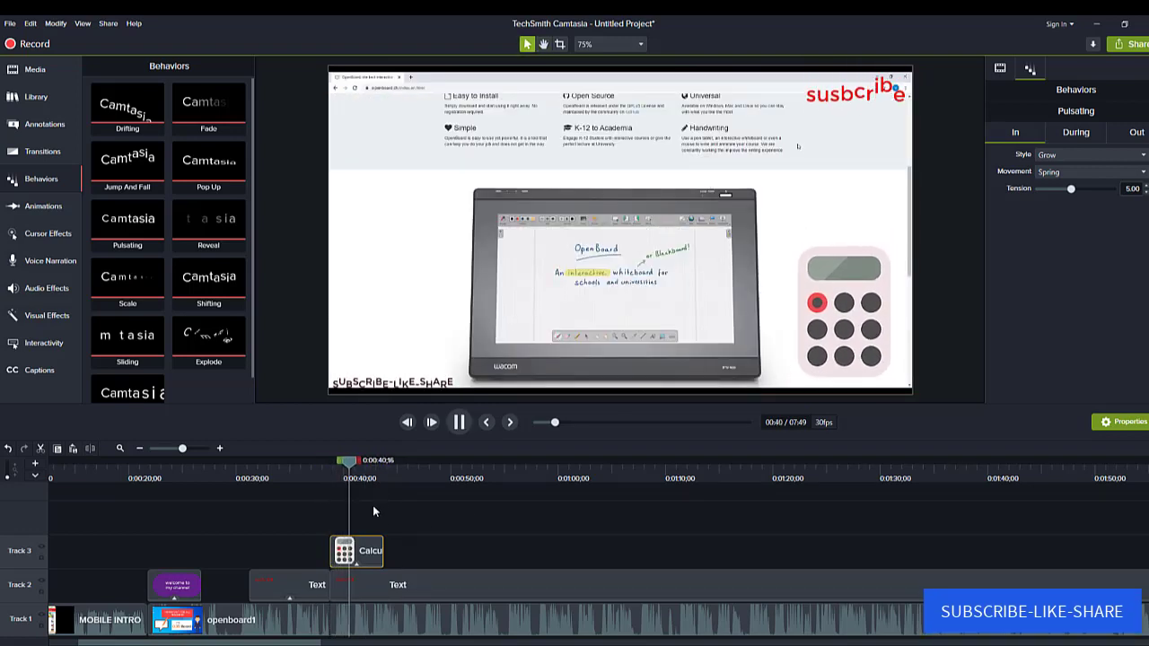
key("space")
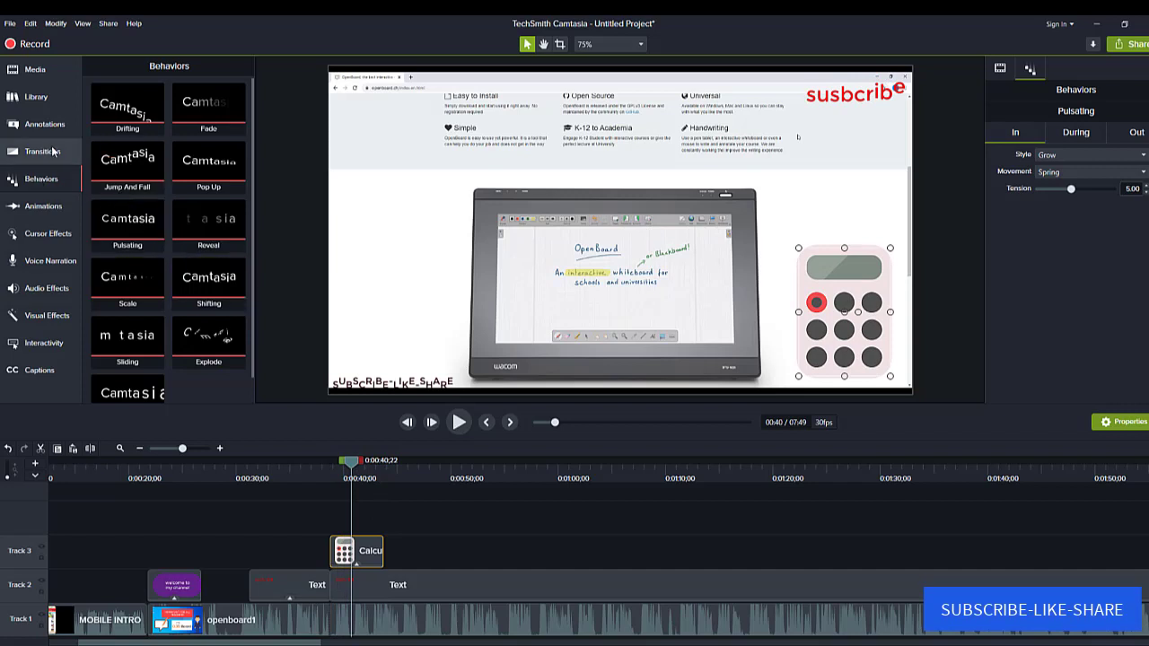
Import the portrait image 1.jpg from the 3d folder into the media bin.
left_click(33, 96)
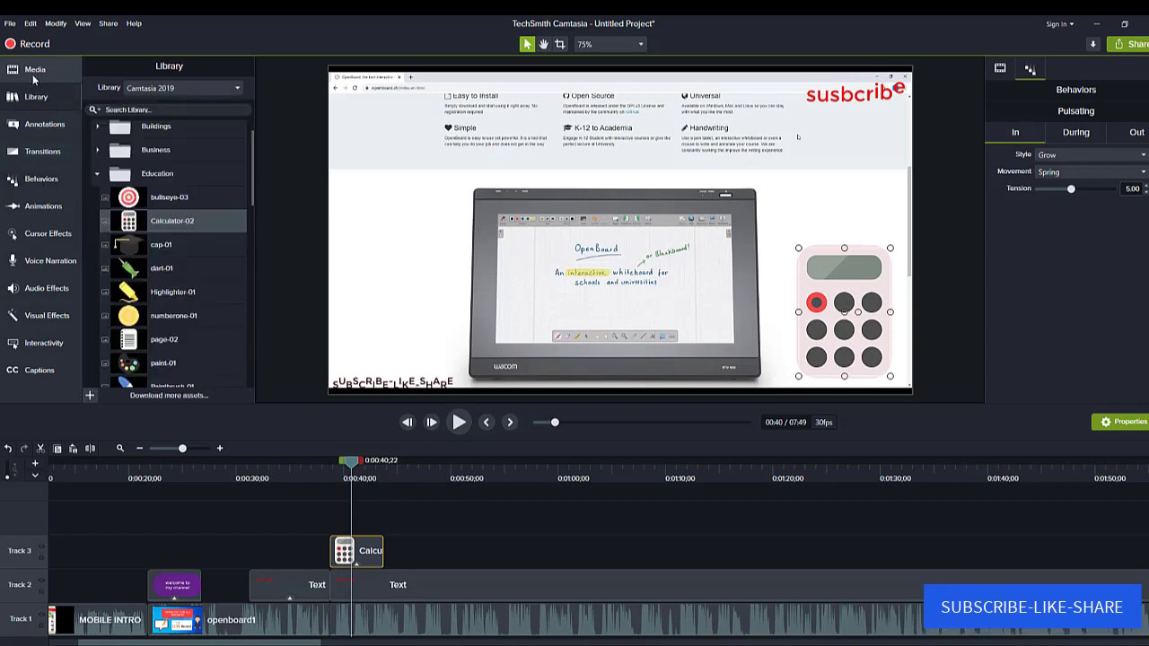
left_click(34, 69)
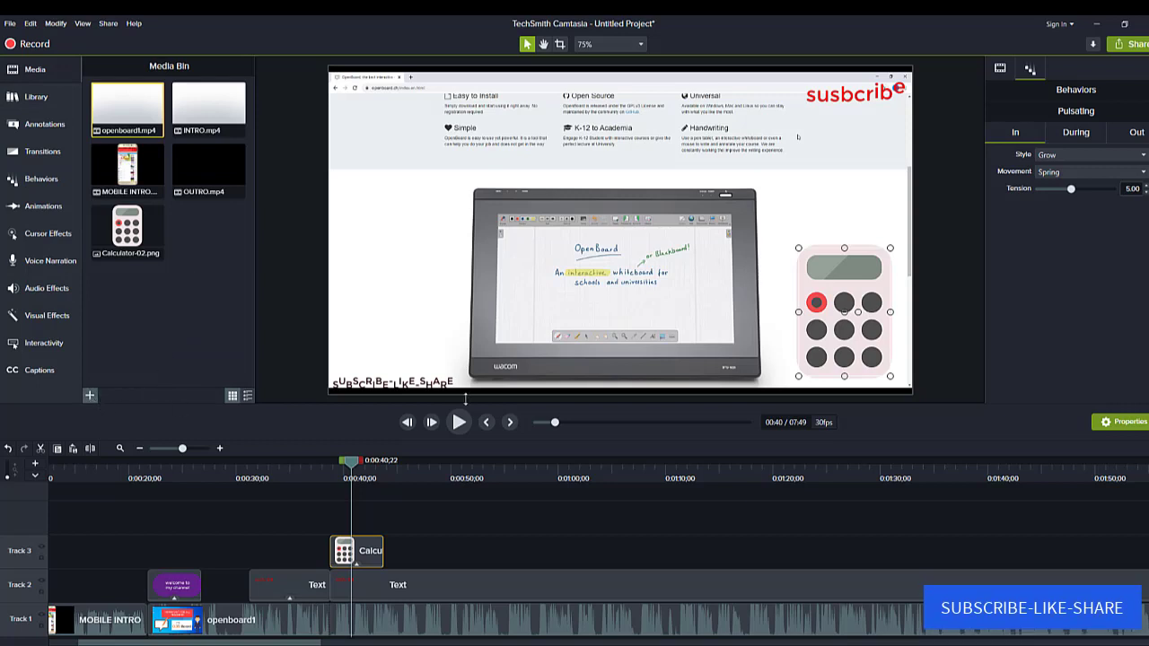
left_click(90, 397)
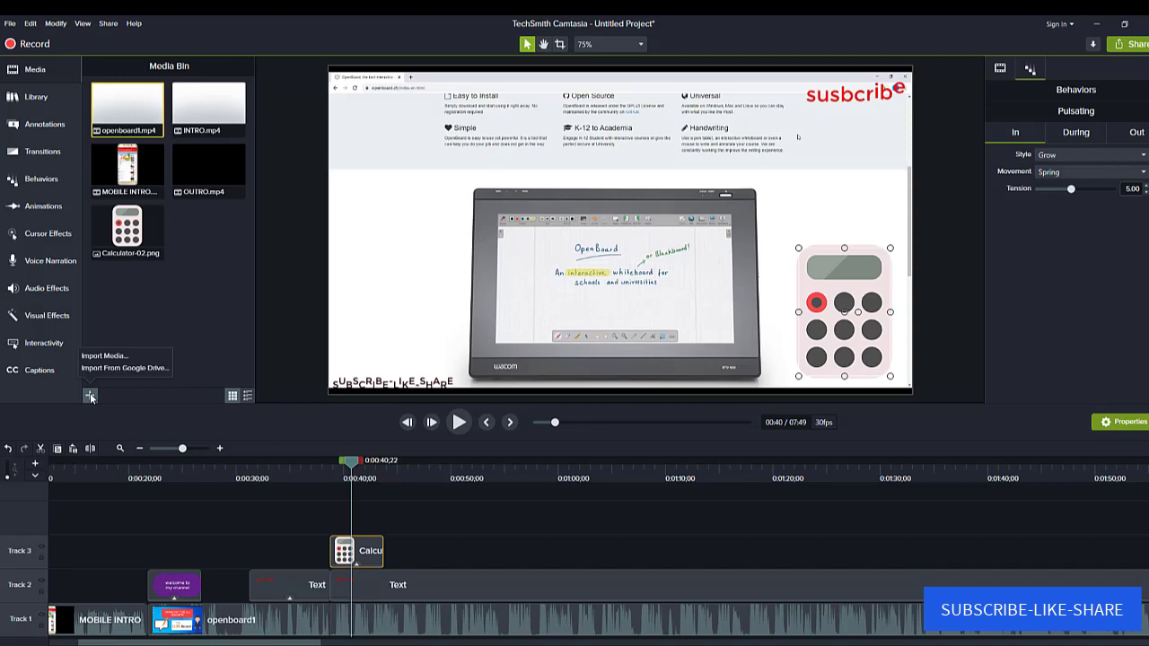
left_click(112, 356)
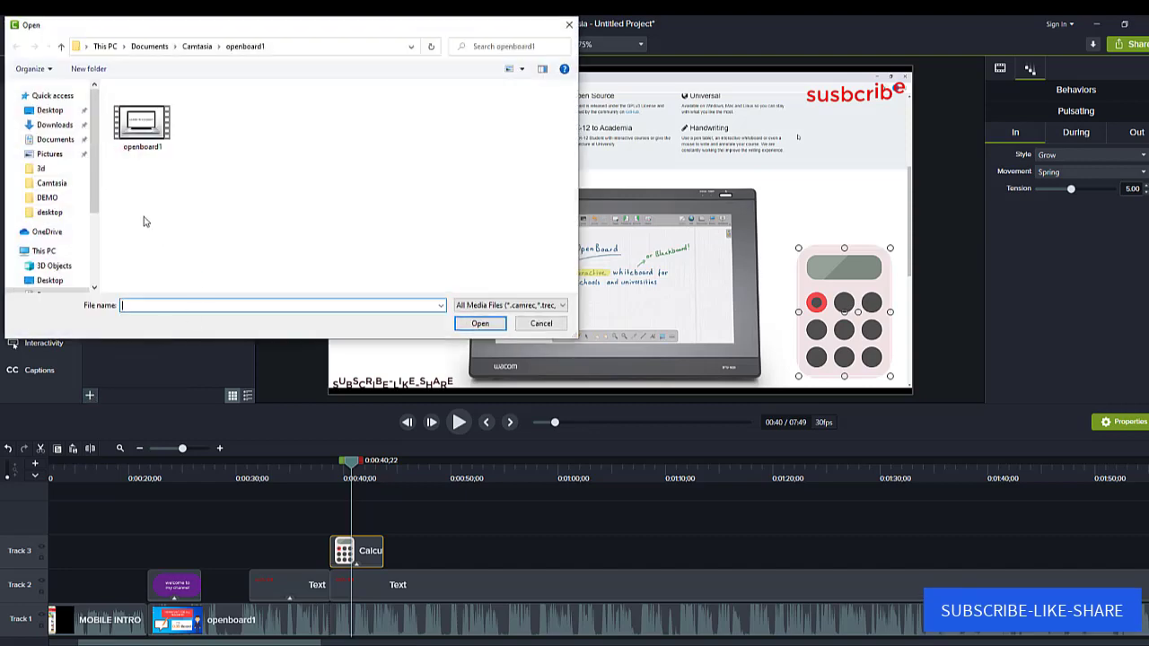
left_click(45, 170)
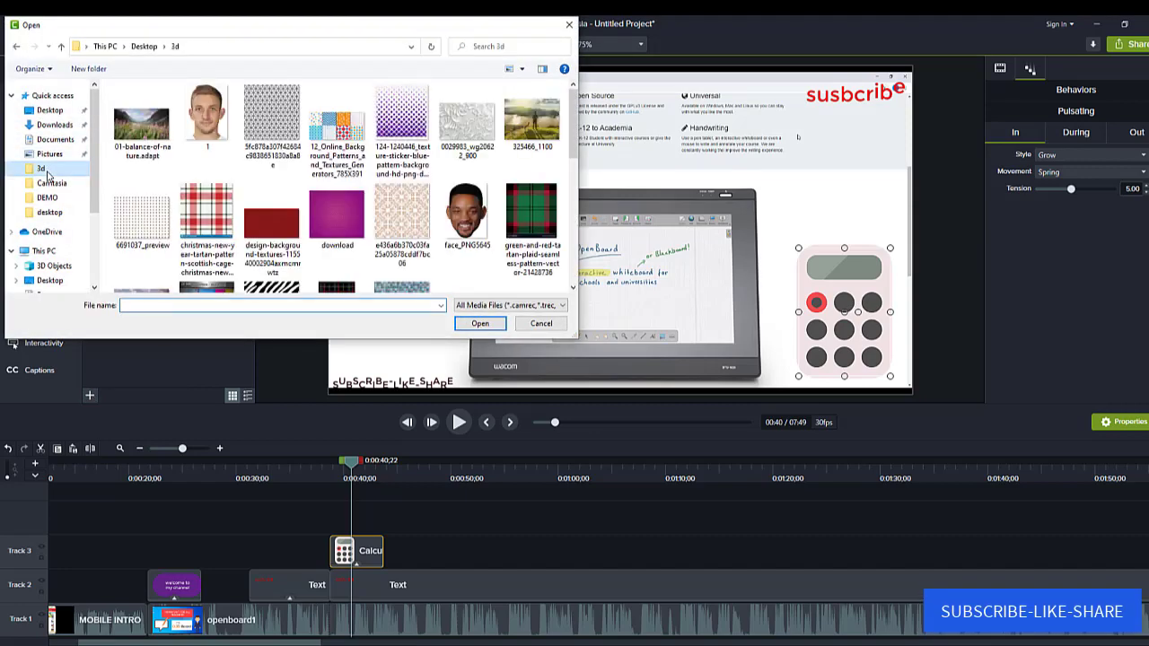
left_click(209, 126)
left_click(488, 327)
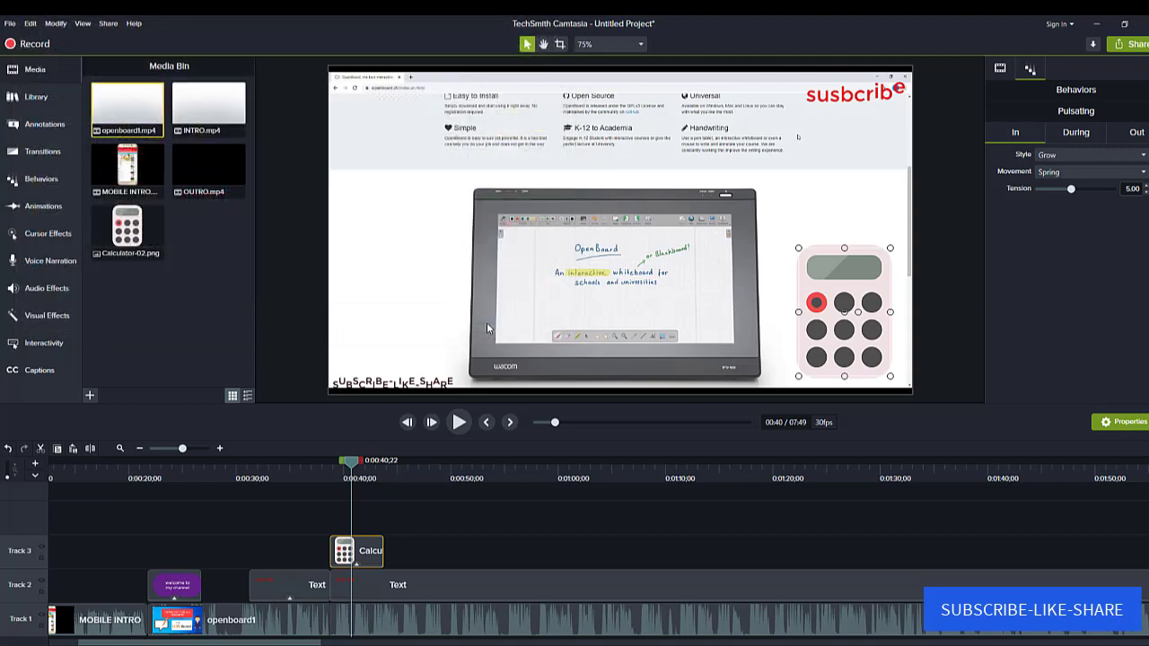
Add 1.jpg to Track 3 just after the calculator clip, enlarge it to about 147%, and place it in the video's lower-left corner.
left_click_drag(209, 232, 395, 549)
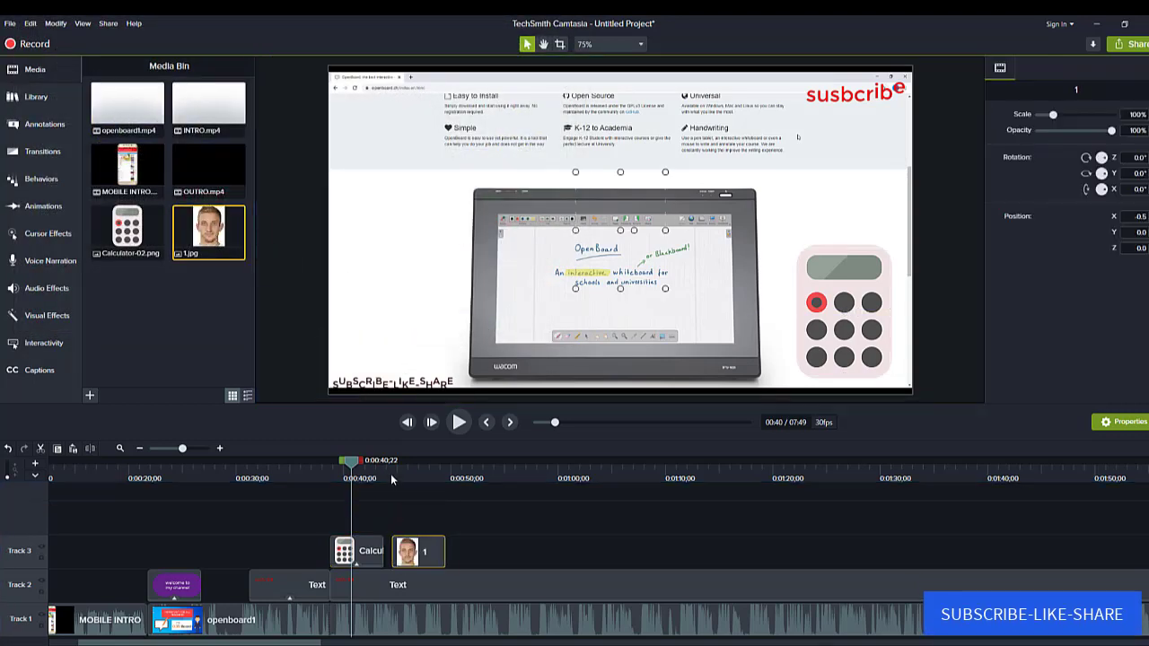
left_click(391, 480)
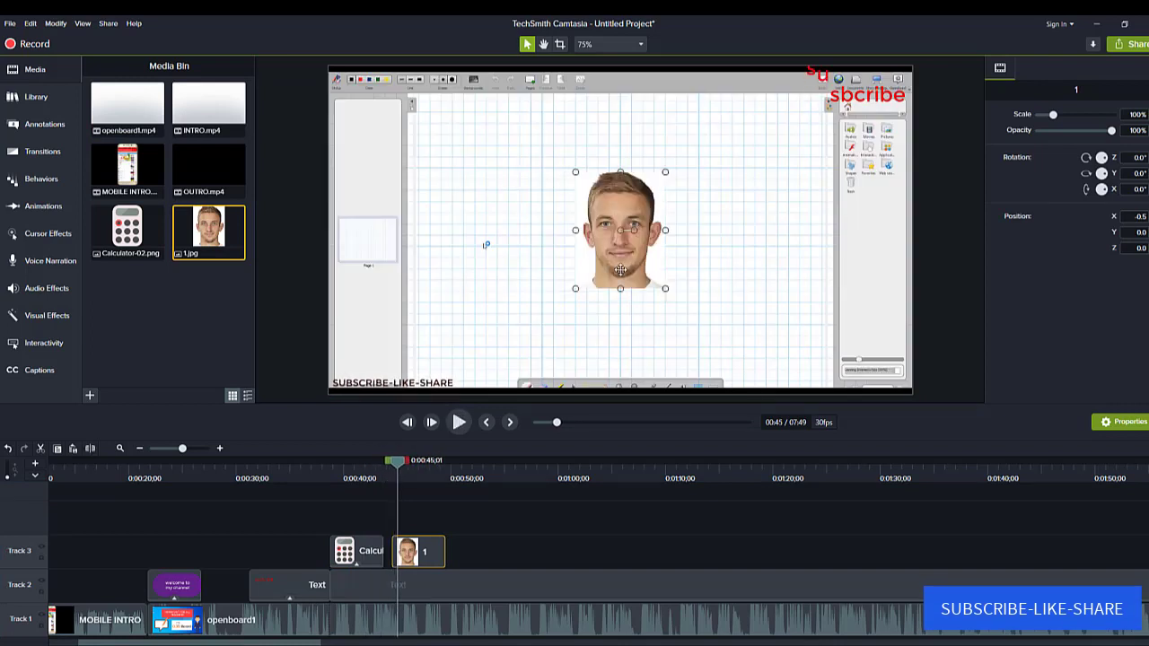
left_click_drag(575, 288, 427, 308)
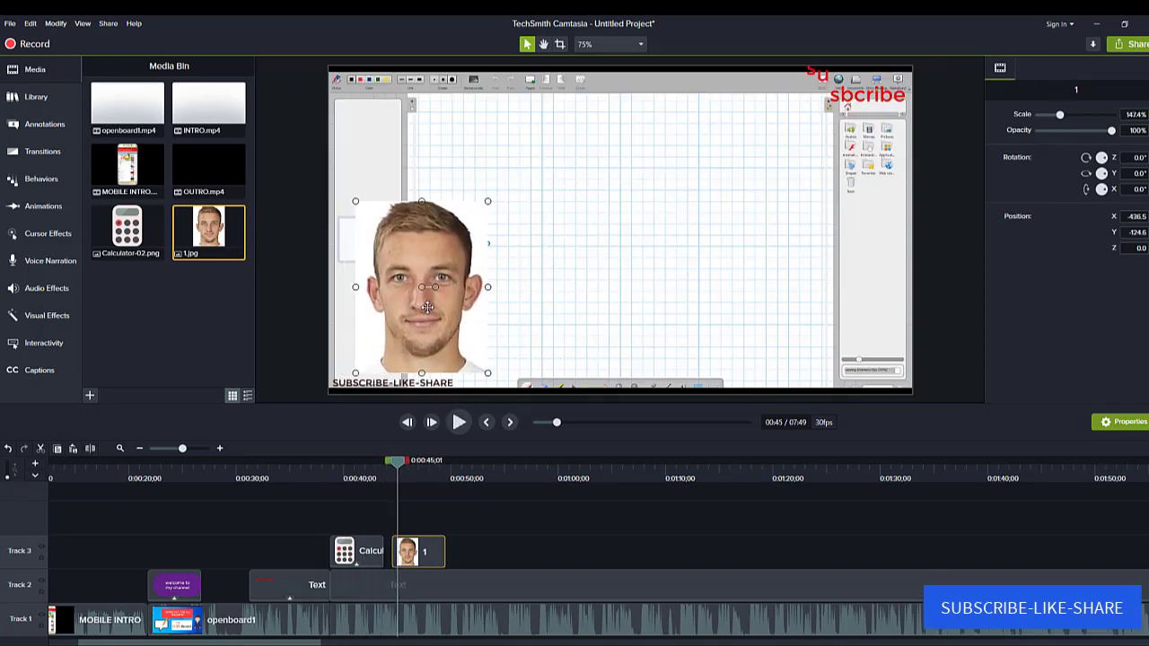
Apply the Shifting behavior to the portrait image and preview it from the clip's start.
left_click(36, 179)
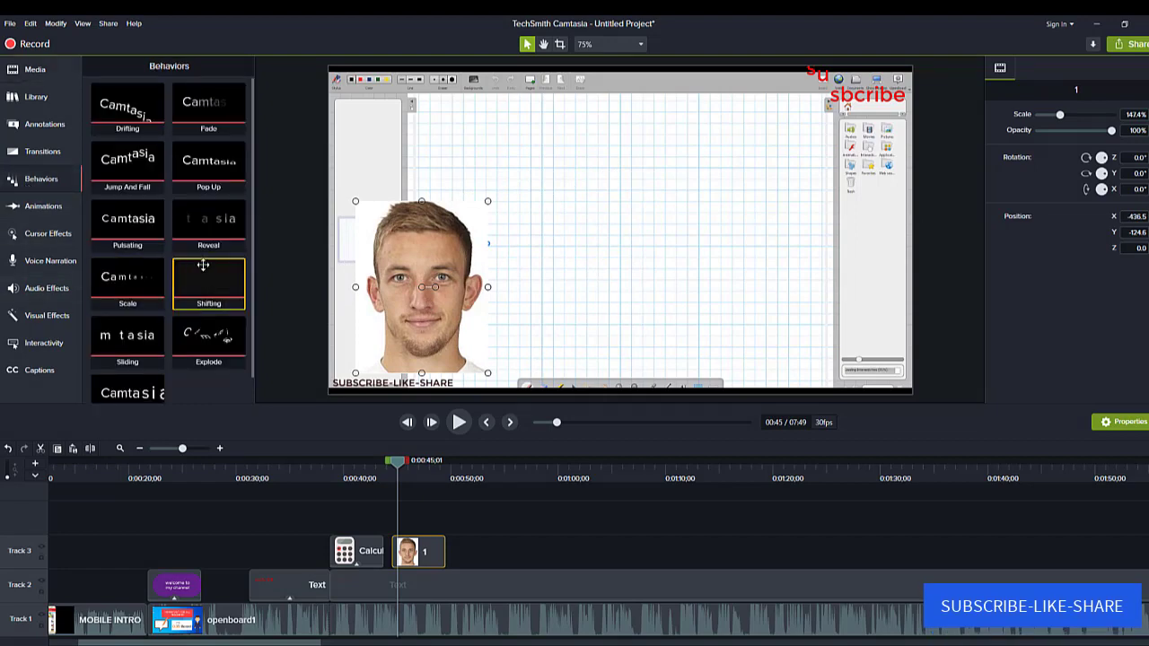
left_click_drag(203, 265, 399, 318)
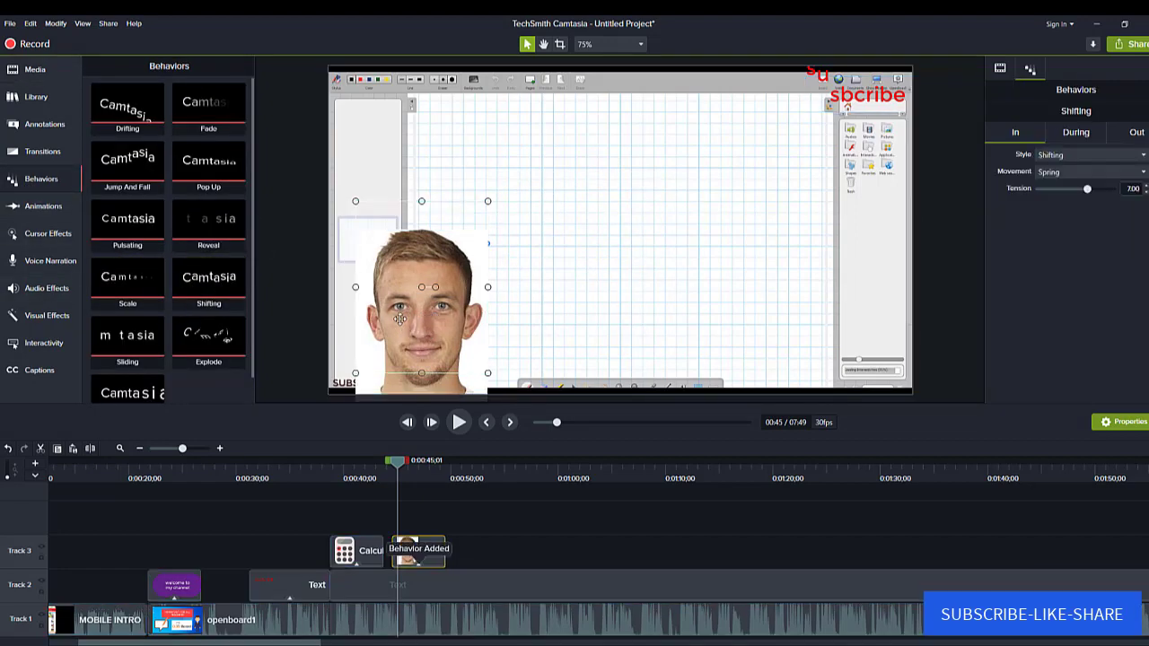
left_click(394, 487)
key("space")
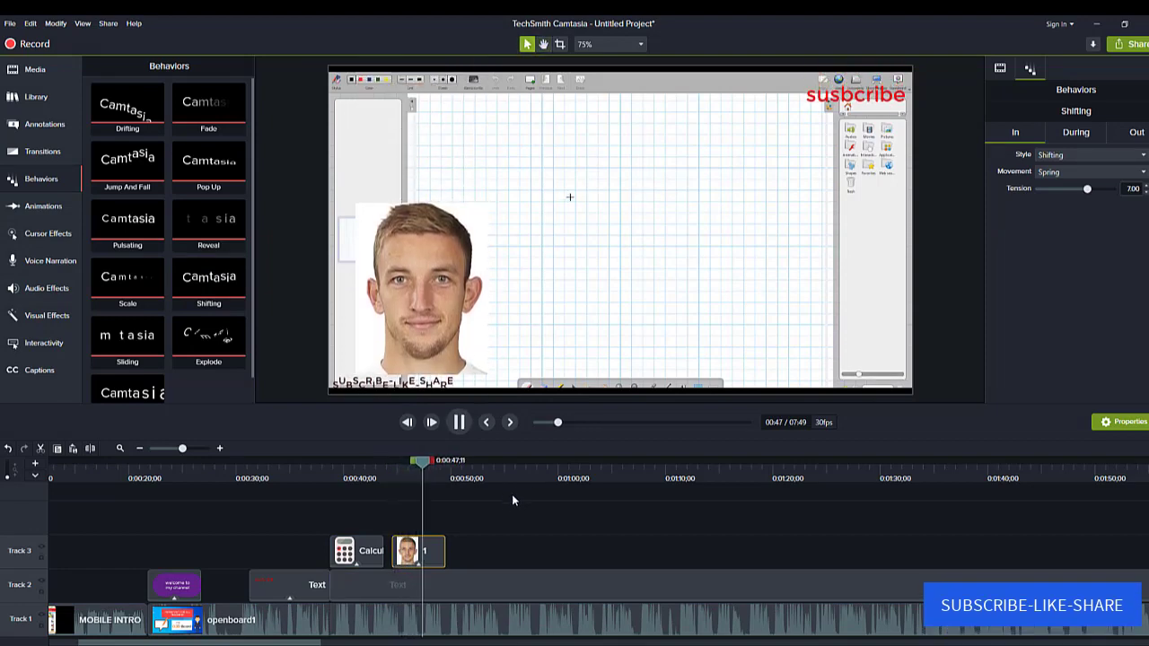
left_click(391, 265)
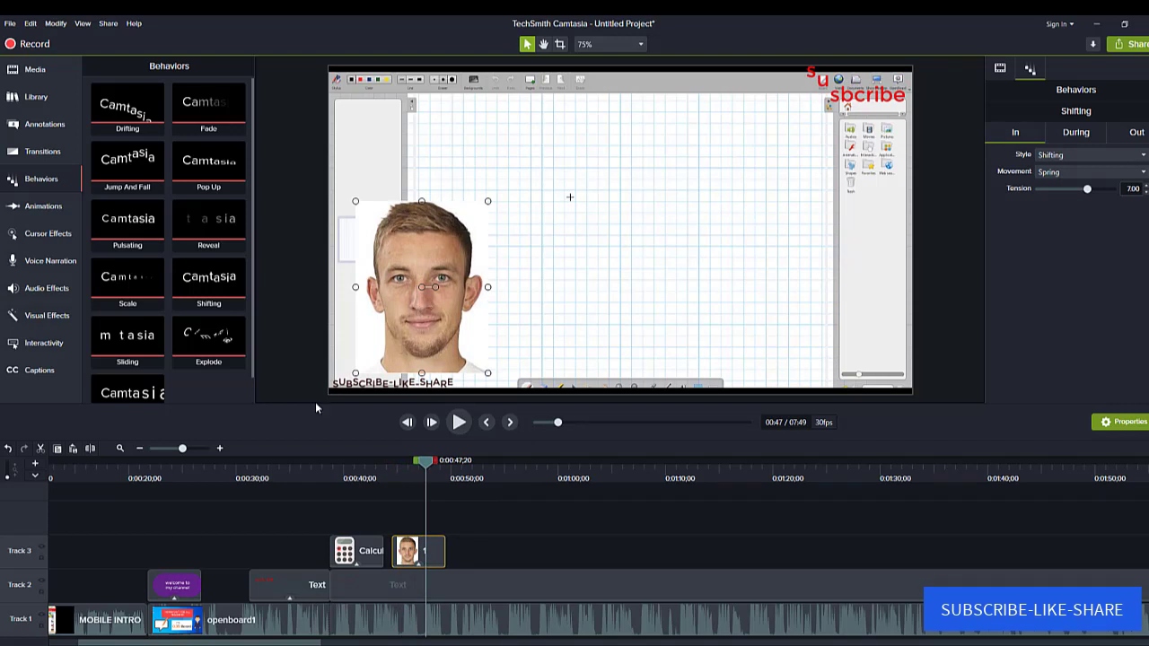
left_click(36, 96)
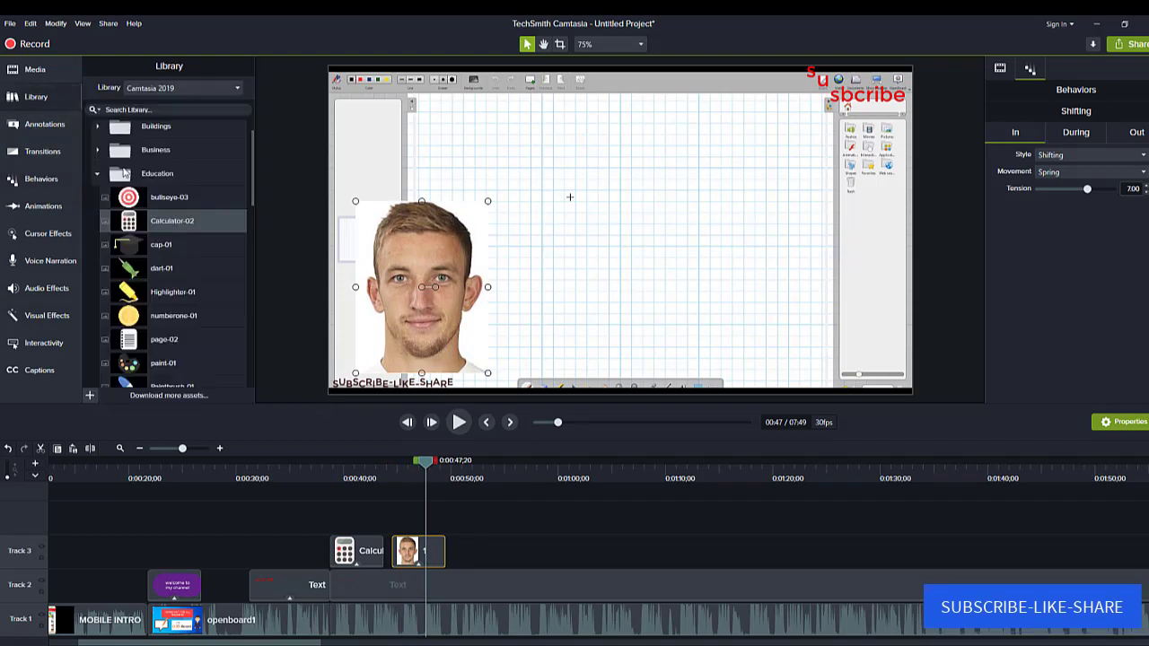
left_click(97, 175)
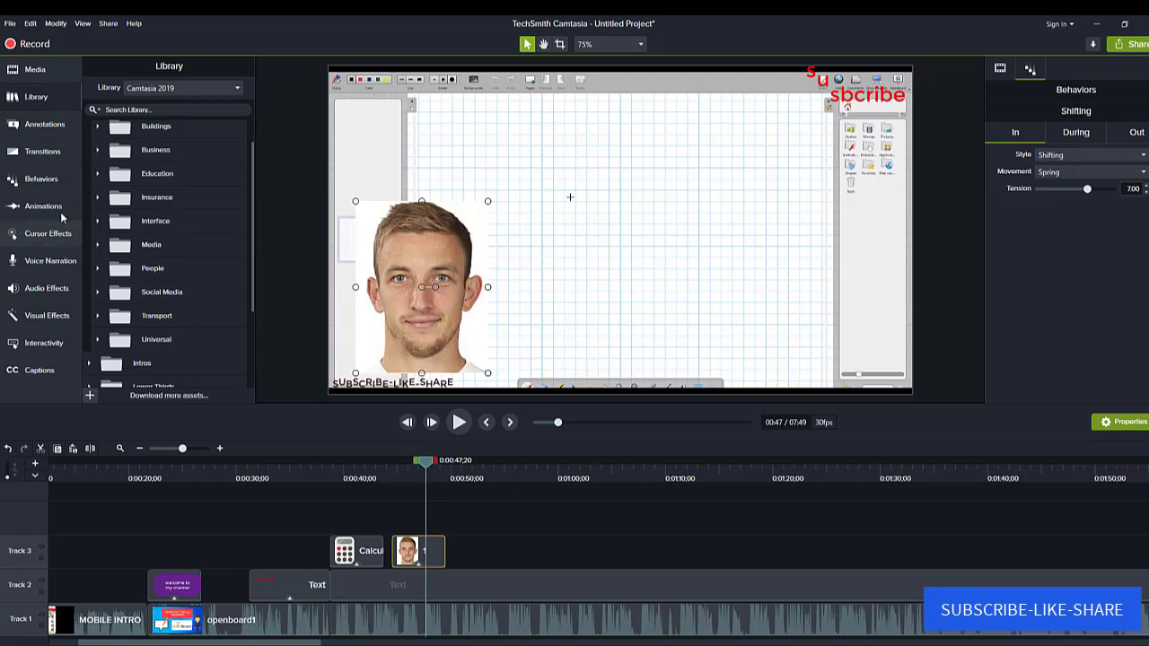
left_click(41, 178)
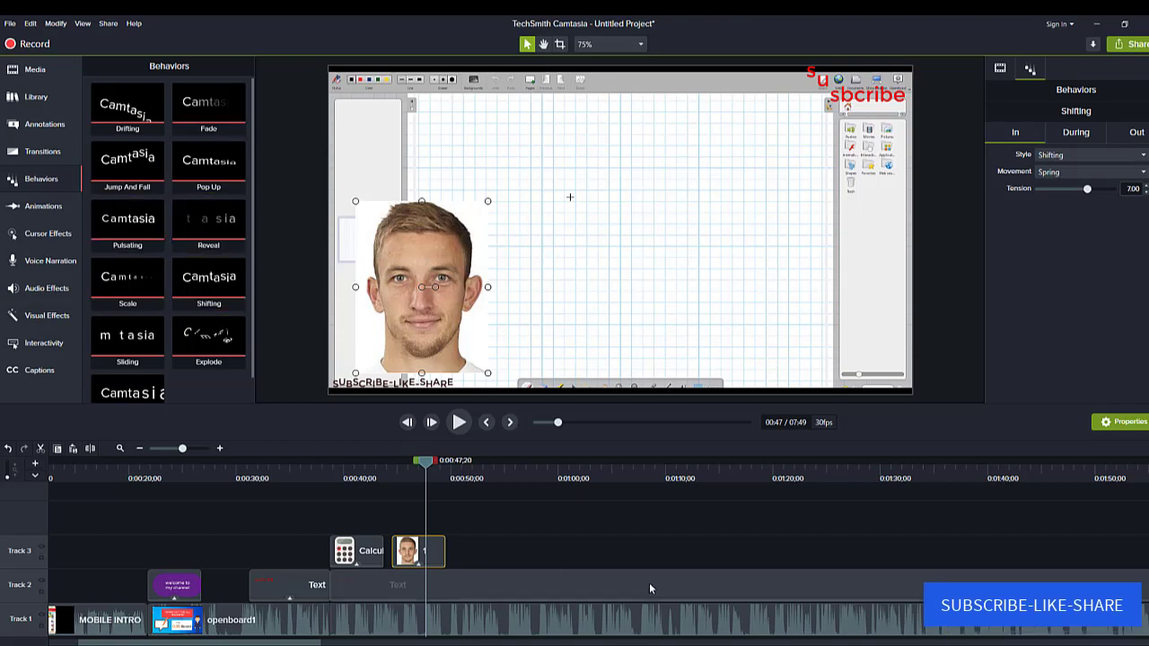
Cut a segment about 13 seconds long from the openboard1 clip, place it on Track 3 after the portrait image, and preview its start.
left_click(743, 479)
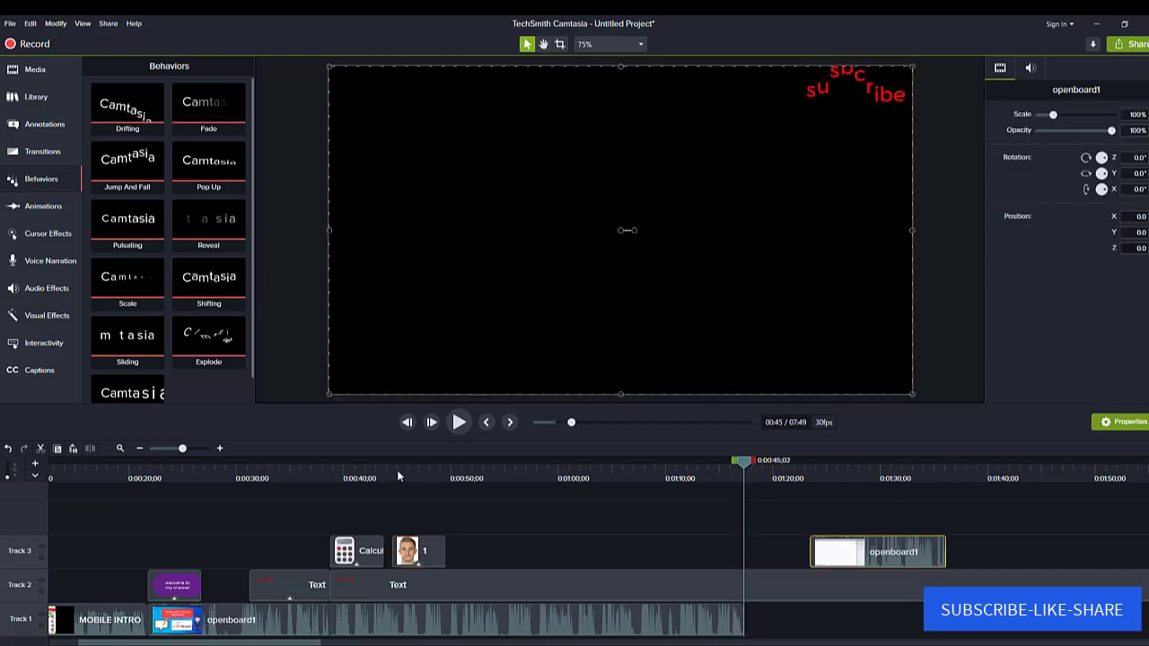
left_click(397, 469)
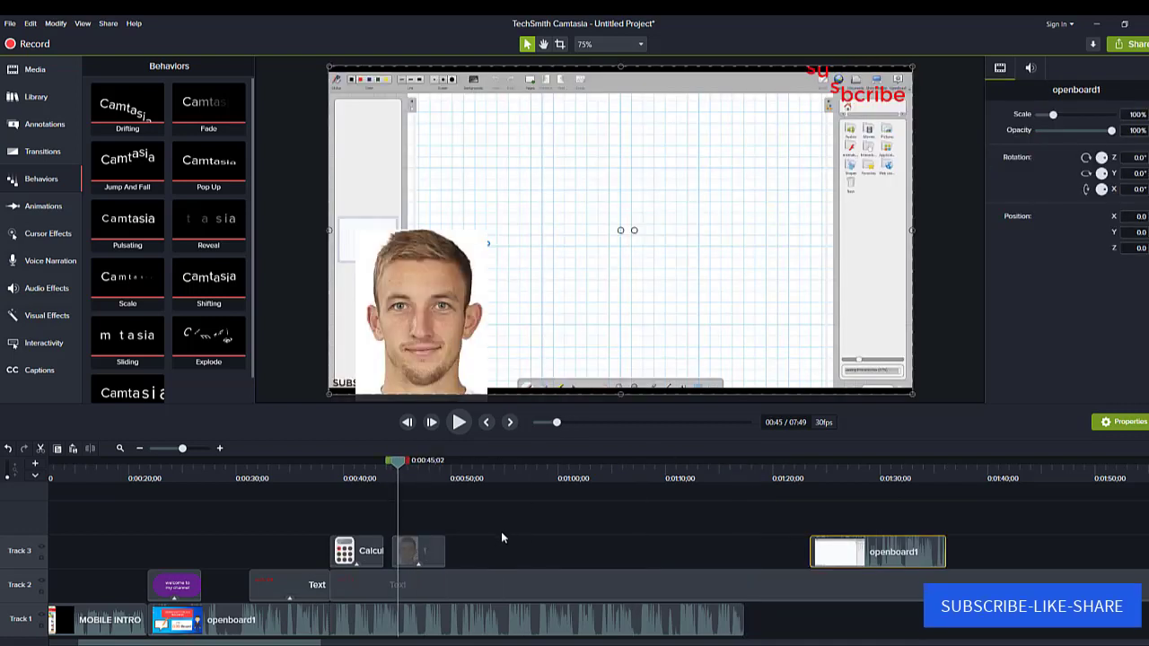
left_click_drag(881, 556, 505, 584)
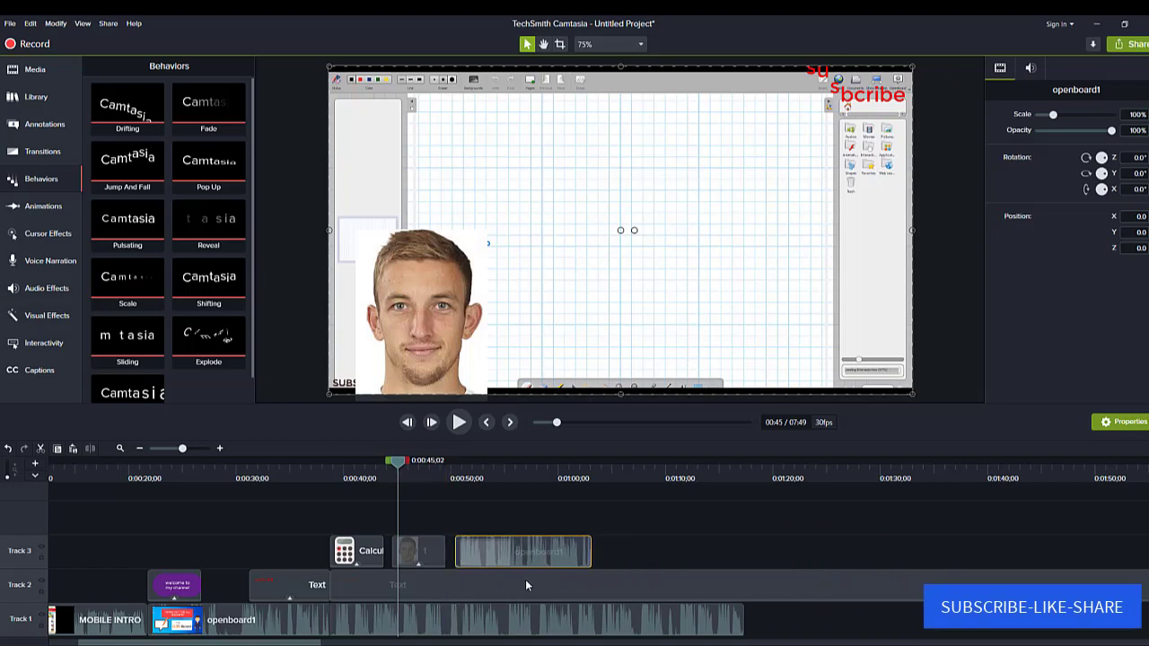
left_click(453, 477)
key("space")
key("space")
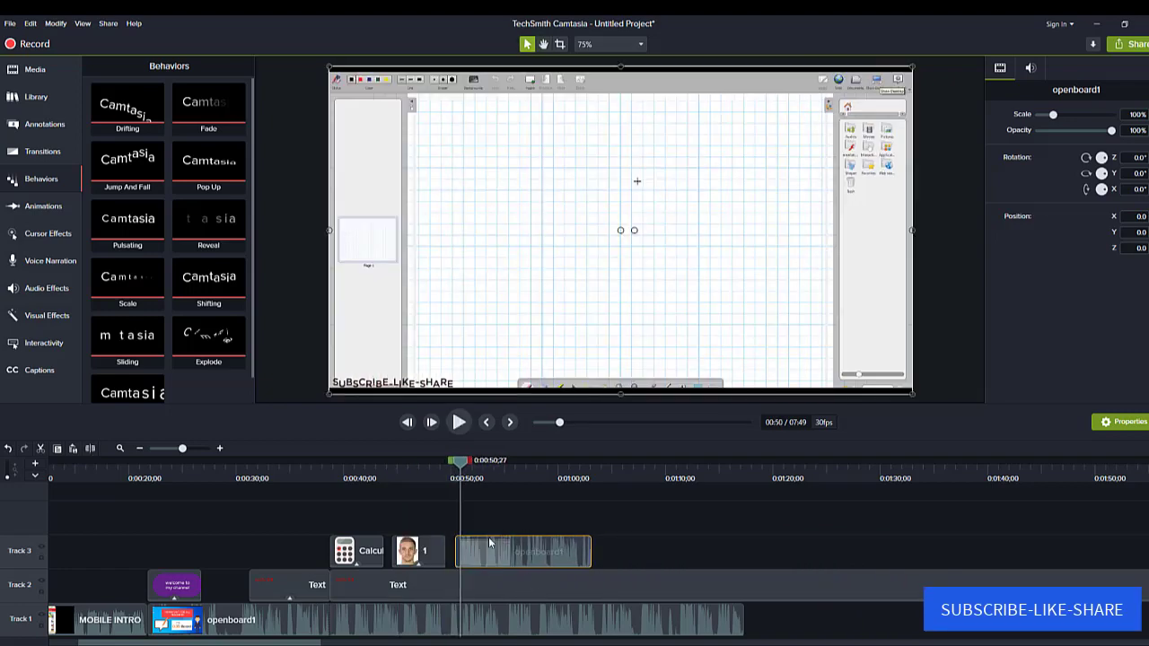
Silence the audio of the openboard1 segment on Track 3, keeping the Track 1 clip's sound.
left_click(1030, 68)
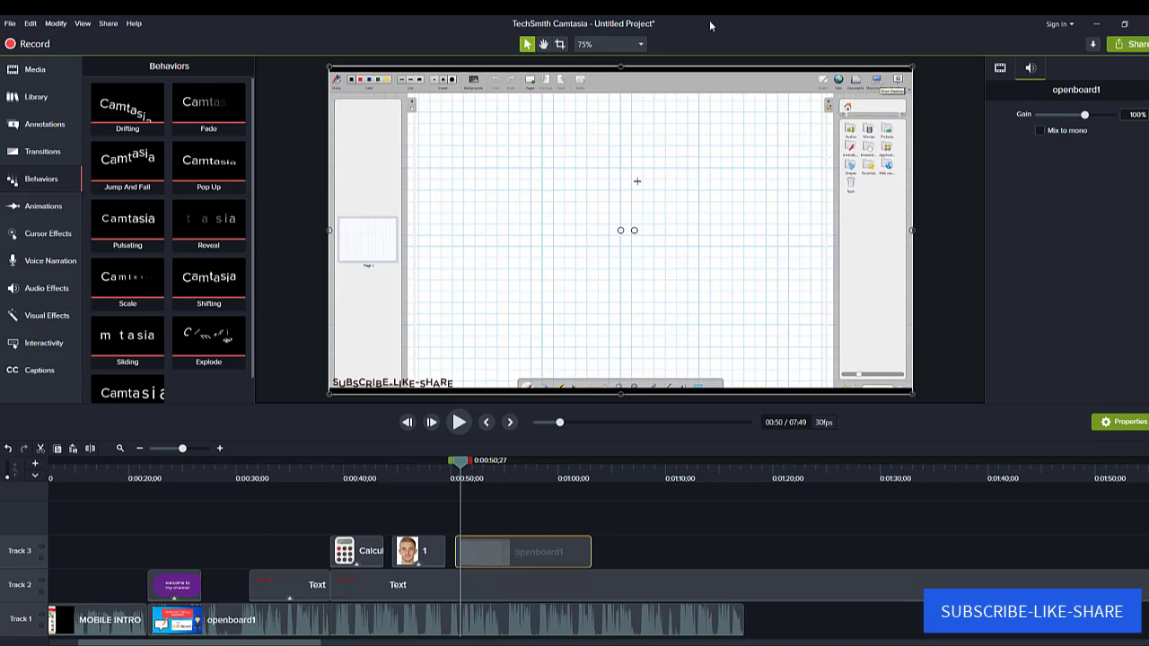
left_click(470, 628)
left_click(503, 558)
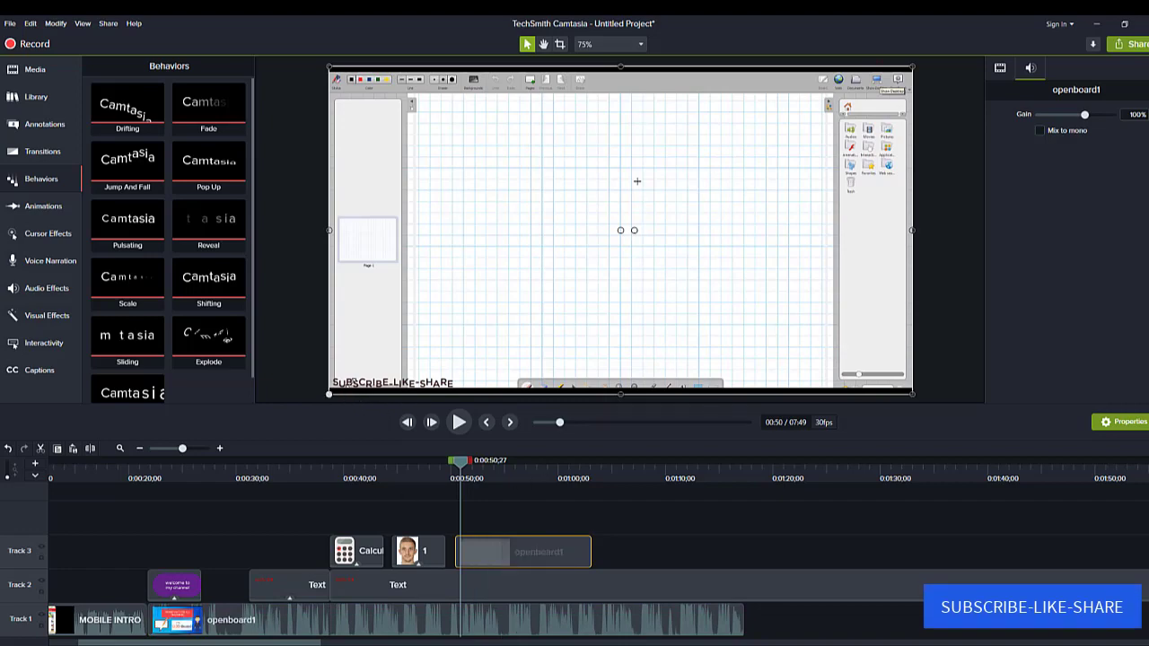
Shrink the Track 3 openboard1 segment to a picture-in-picture and place it in the video's lower-right area.
left_click_drag(329, 393, 674, 197)
left_click_drag(769, 163, 753, 335)
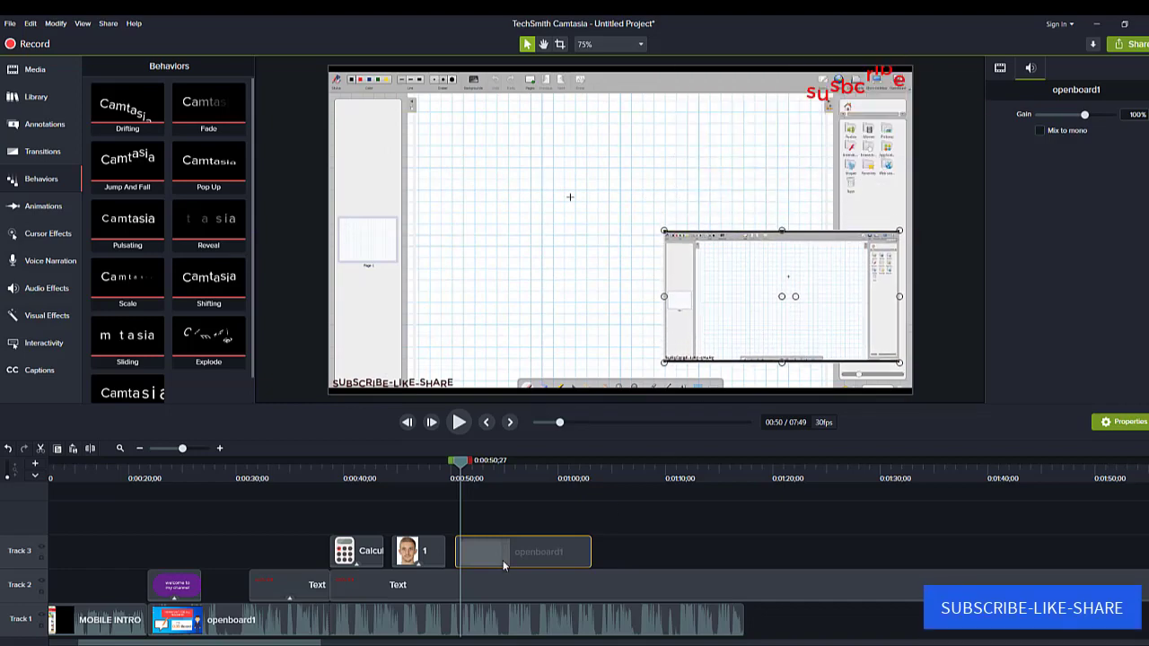
left_click(496, 637)
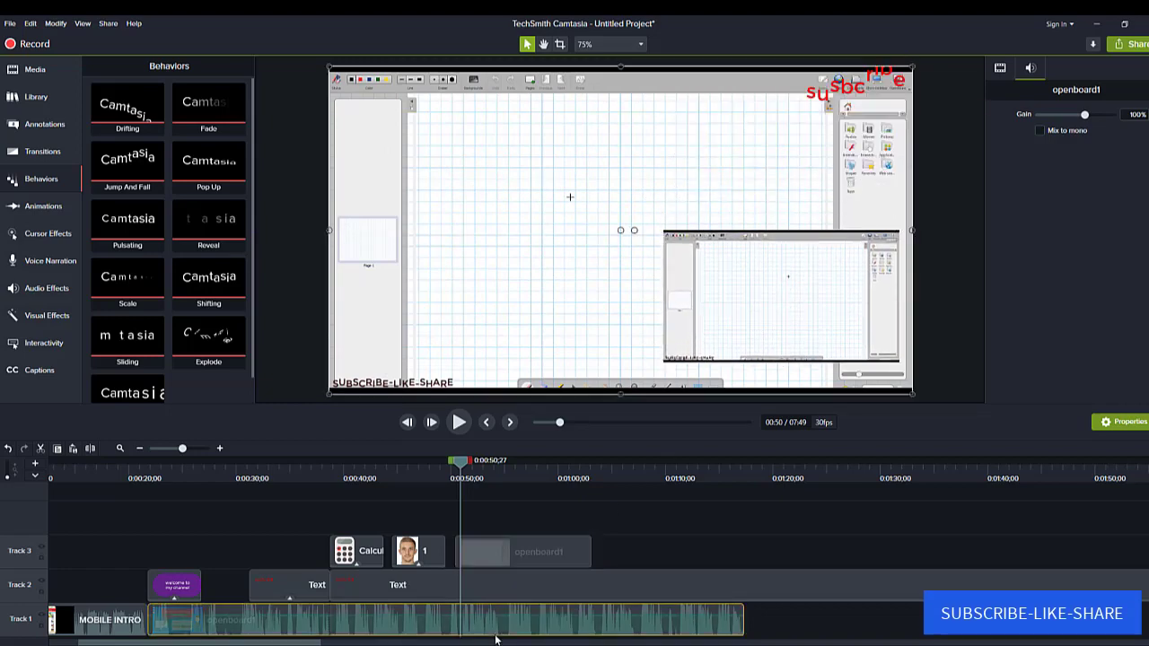
Apply the Pop Up behavior to the openboard1 segment on Track 3 and preview it from 0:00:50;13.
left_click(492, 550)
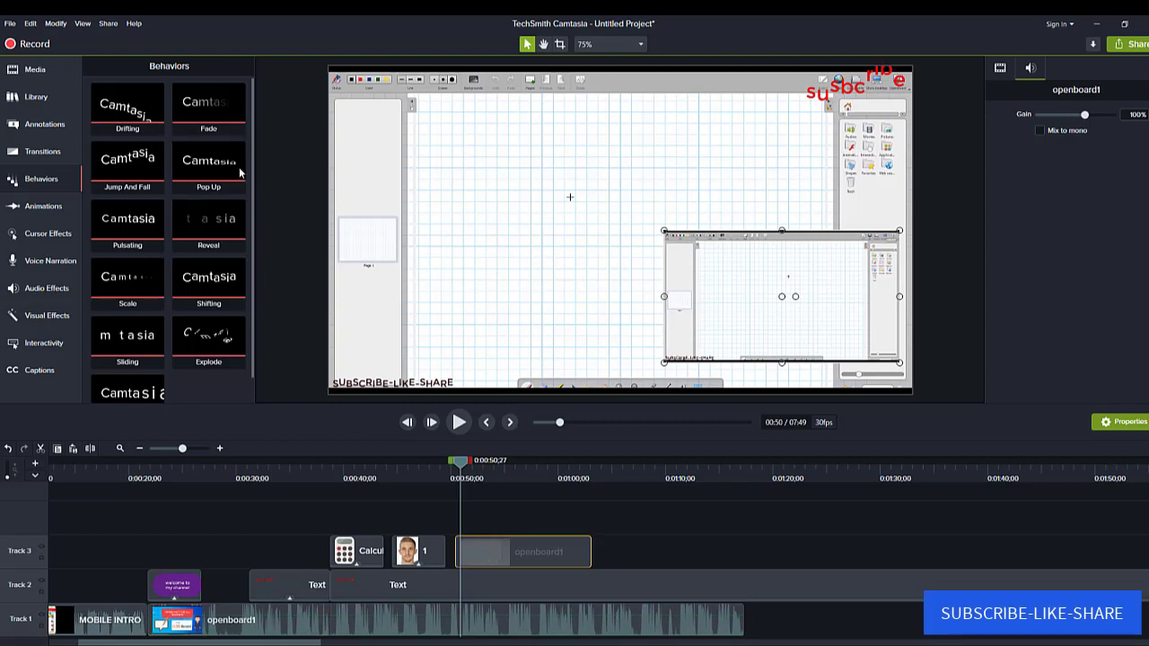
left_click_drag(204, 175, 495, 549)
left_click_drag(457, 481, 454, 482)
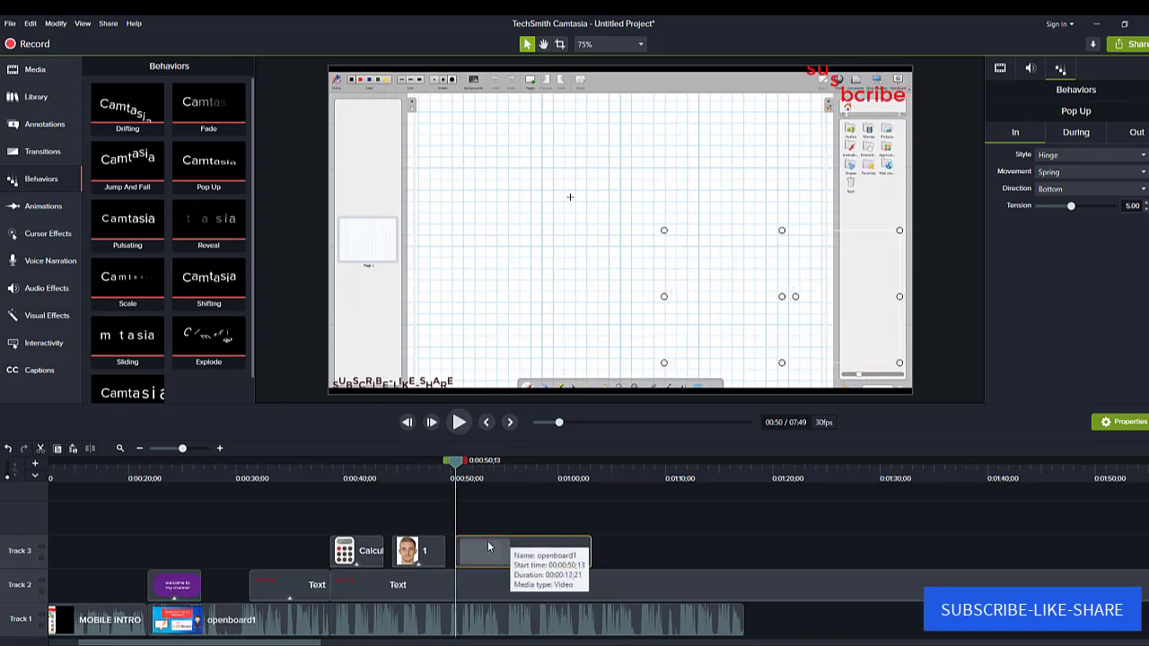
key("space")
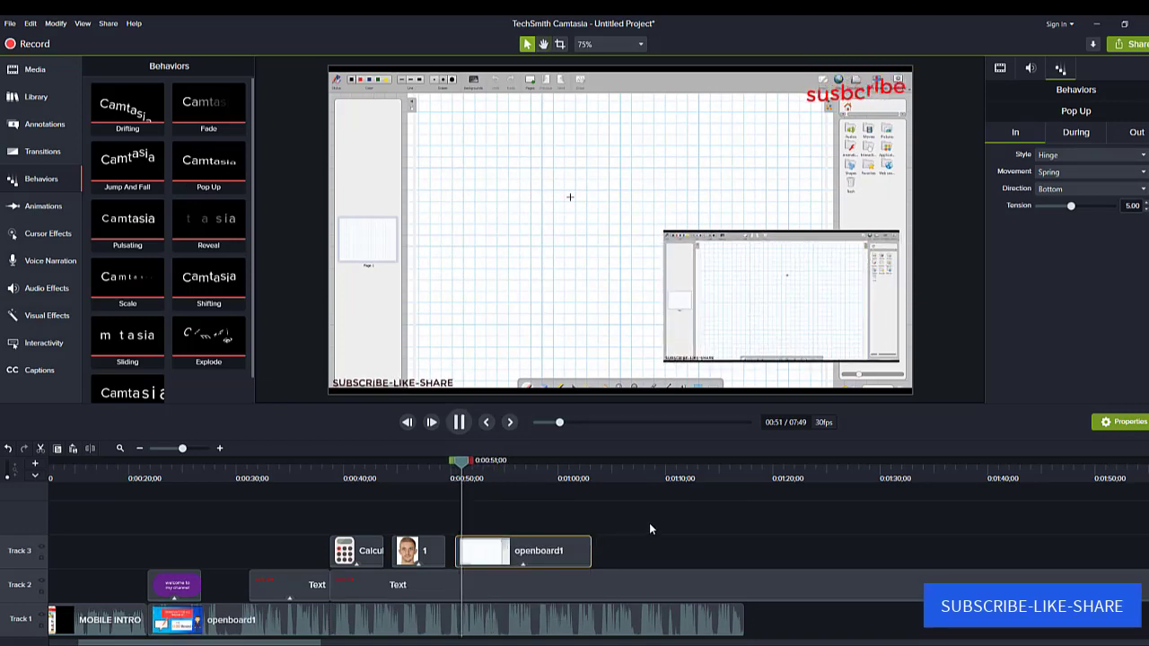